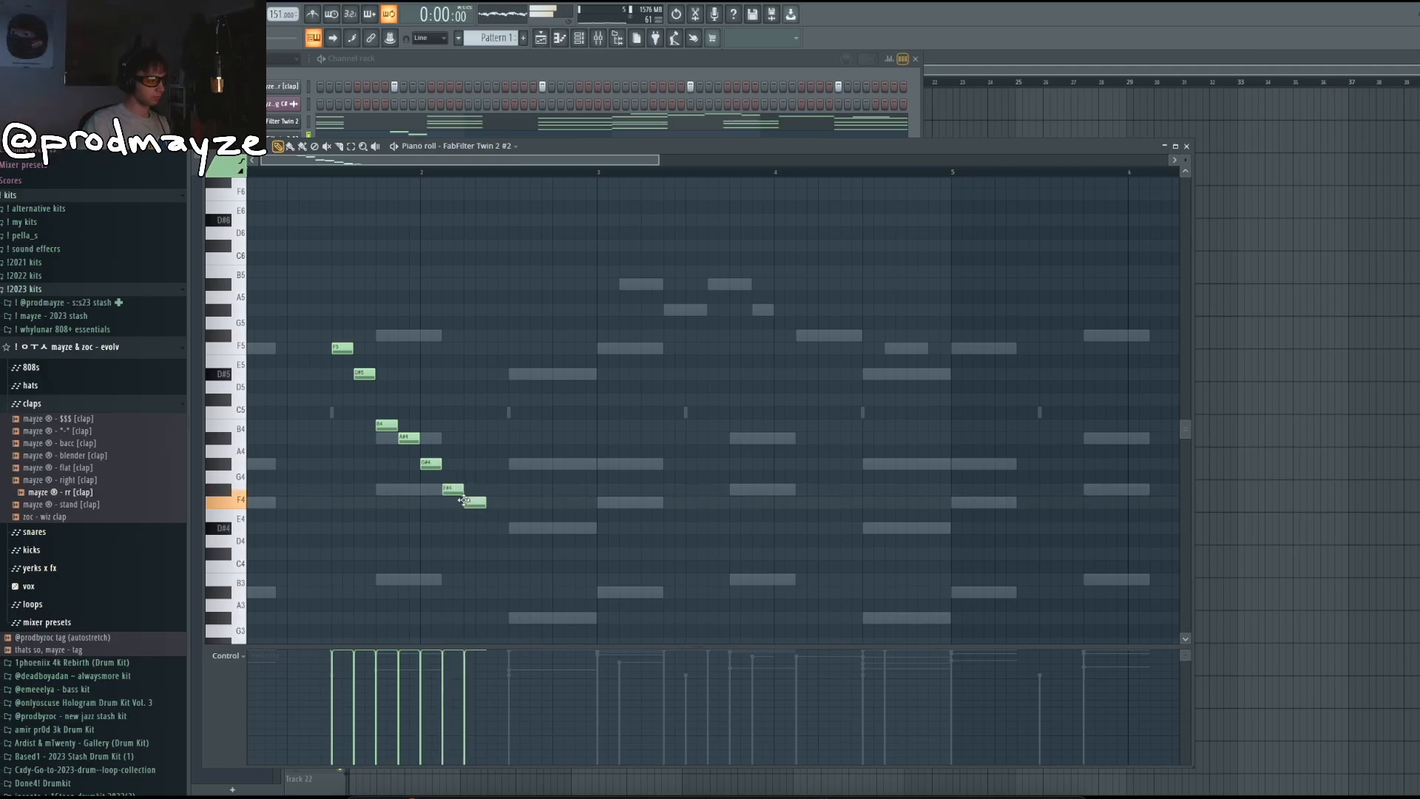
Step: Transpose the eight-note descending run up one octave and duplicate the phrase so that it repeats from bar 5
drag(522, 535, 287, 261)
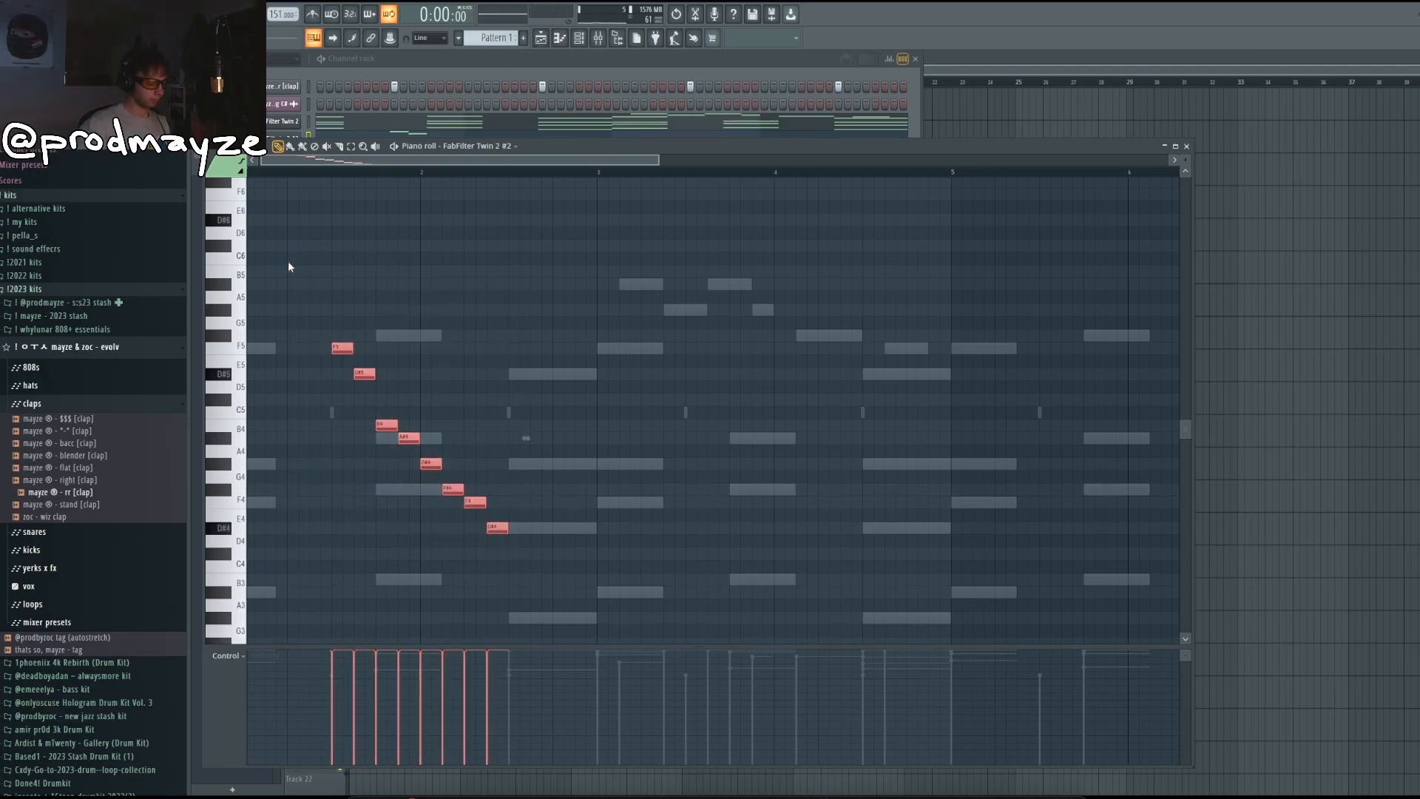
key(super+Up)
key(space)
right_click(379, 337)
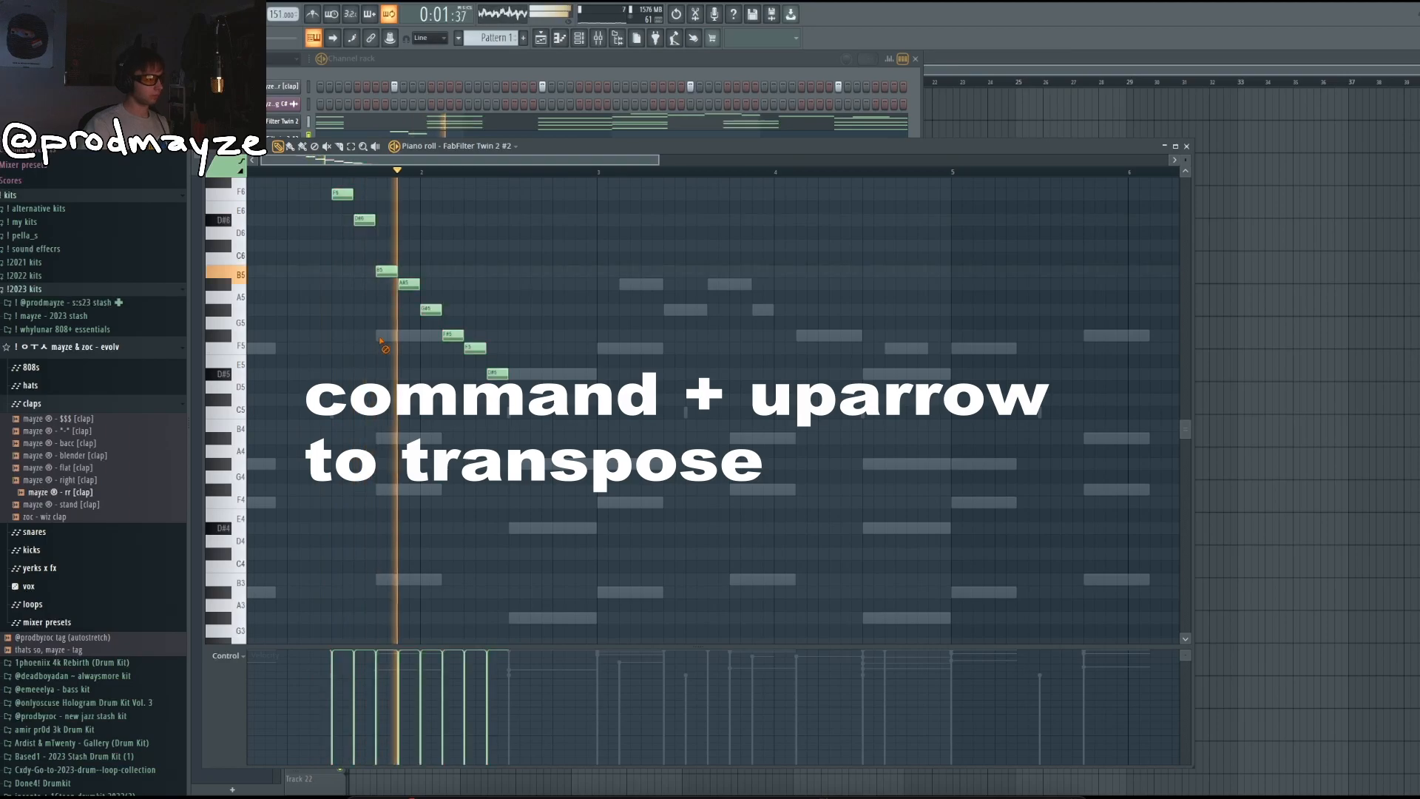
key(super+b)
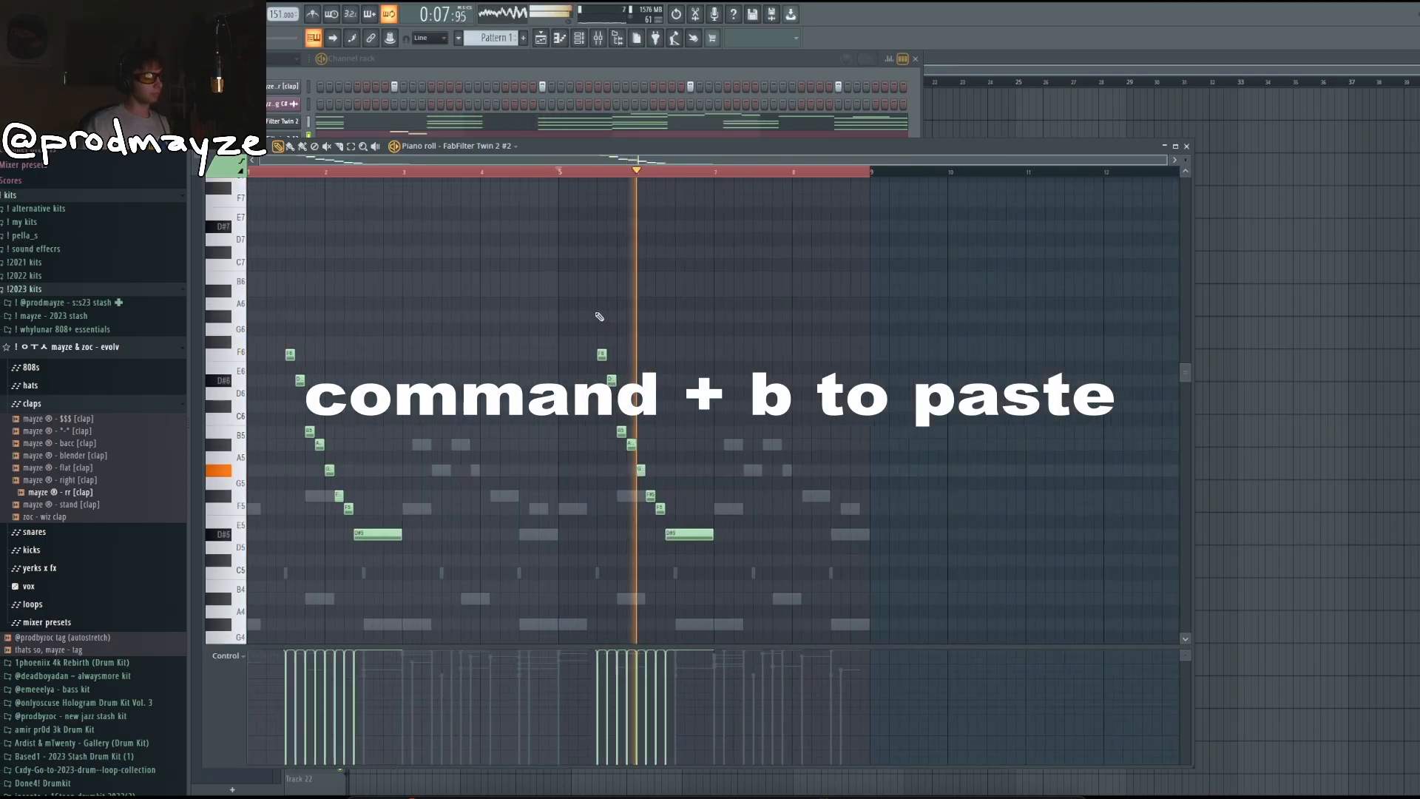
Step: Lower and randomize the velocities of all notes in the descending melody
key(super+a)
right_click(597, 313)
key(super+a)
right_click(597, 312)
right_click(598, 312)
Step: Draw a two-bar low line of A#3, B3 and G#3 for FabFilter Twin 2 #3, ending the G#3 at bar 3
scroll(385, 443, down, 4)
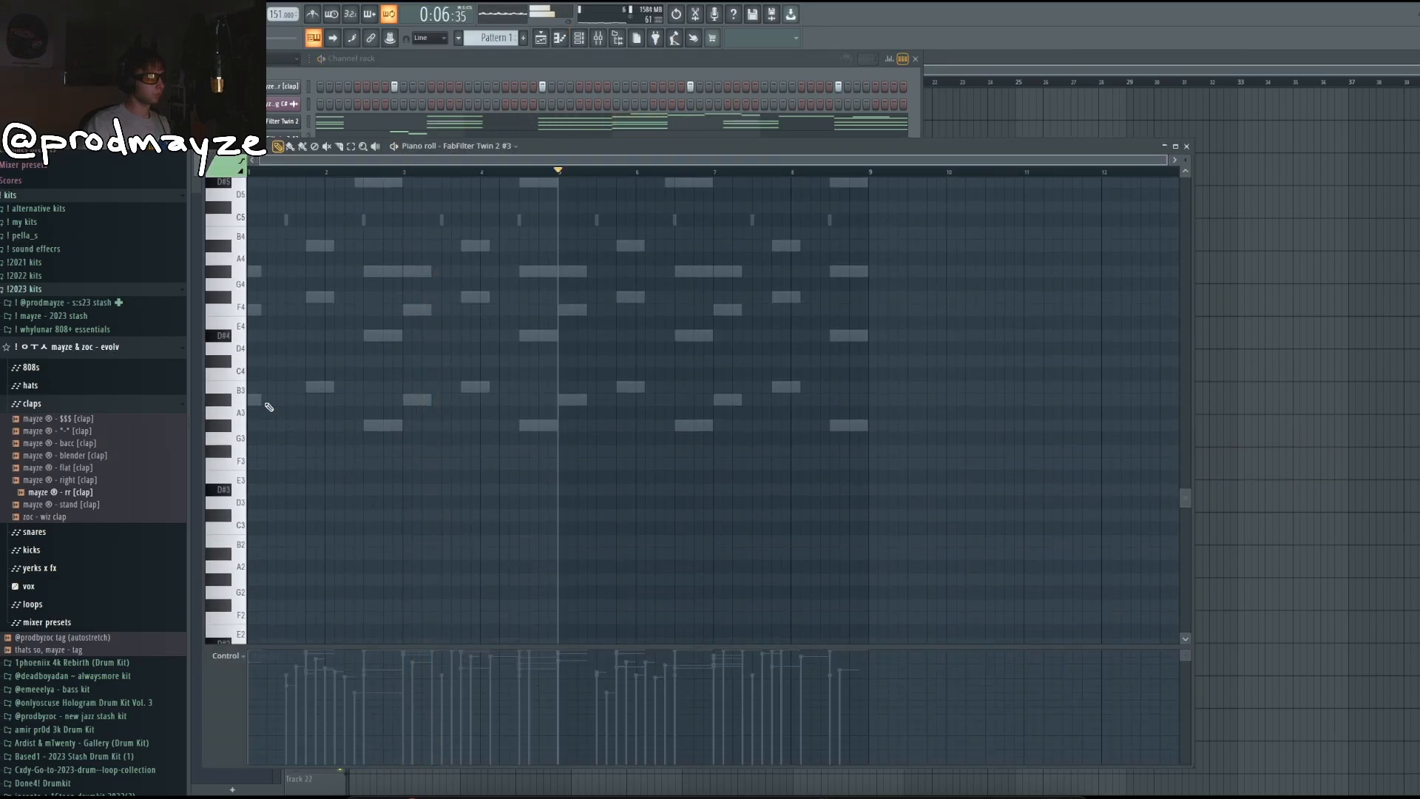
scroll(277, 347, up, 4)
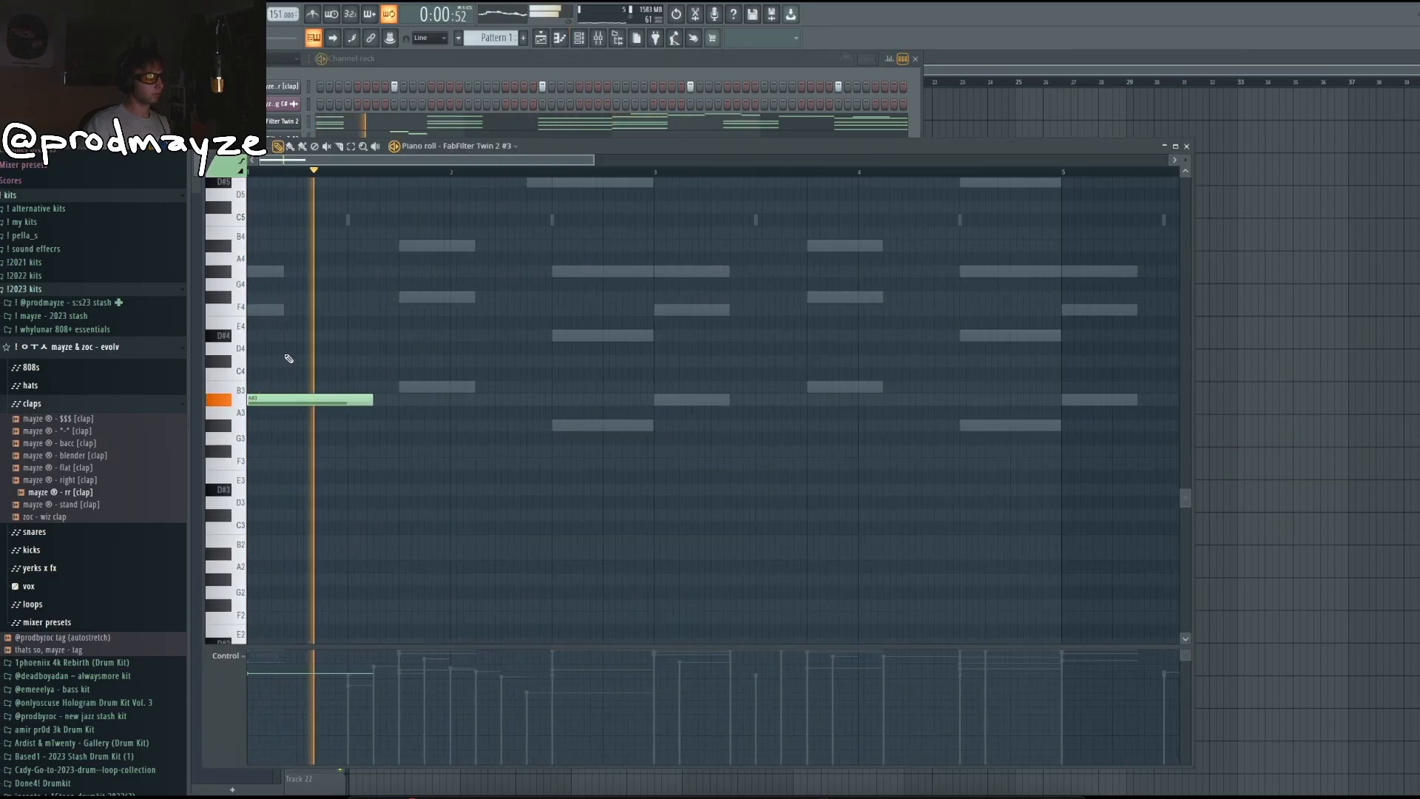
click(570, 425)
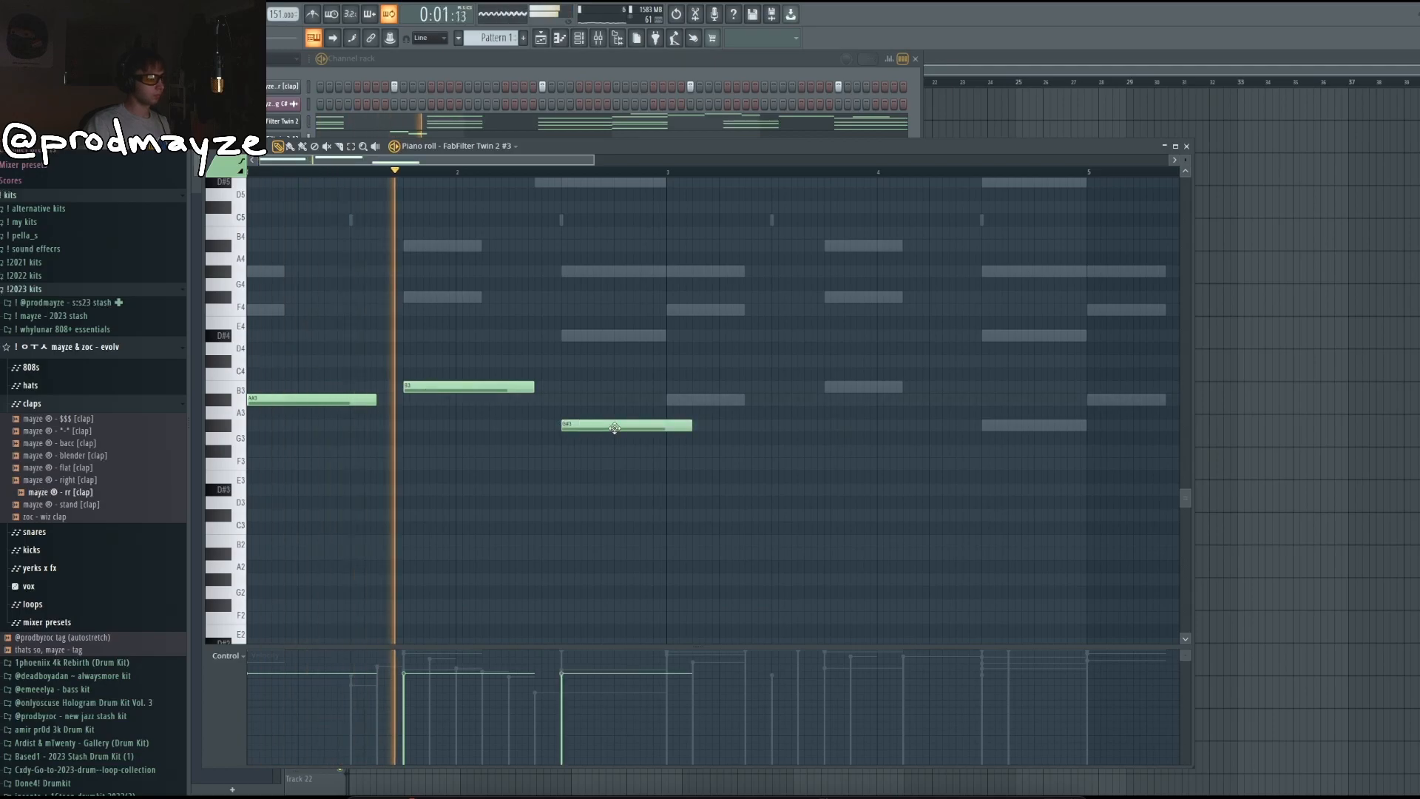
drag(690, 426, 664, 439)
Step: Duplicate the two-bar low line to fill eight bars and raise the velocity of all its notes to maximum
key(ctrl+b)
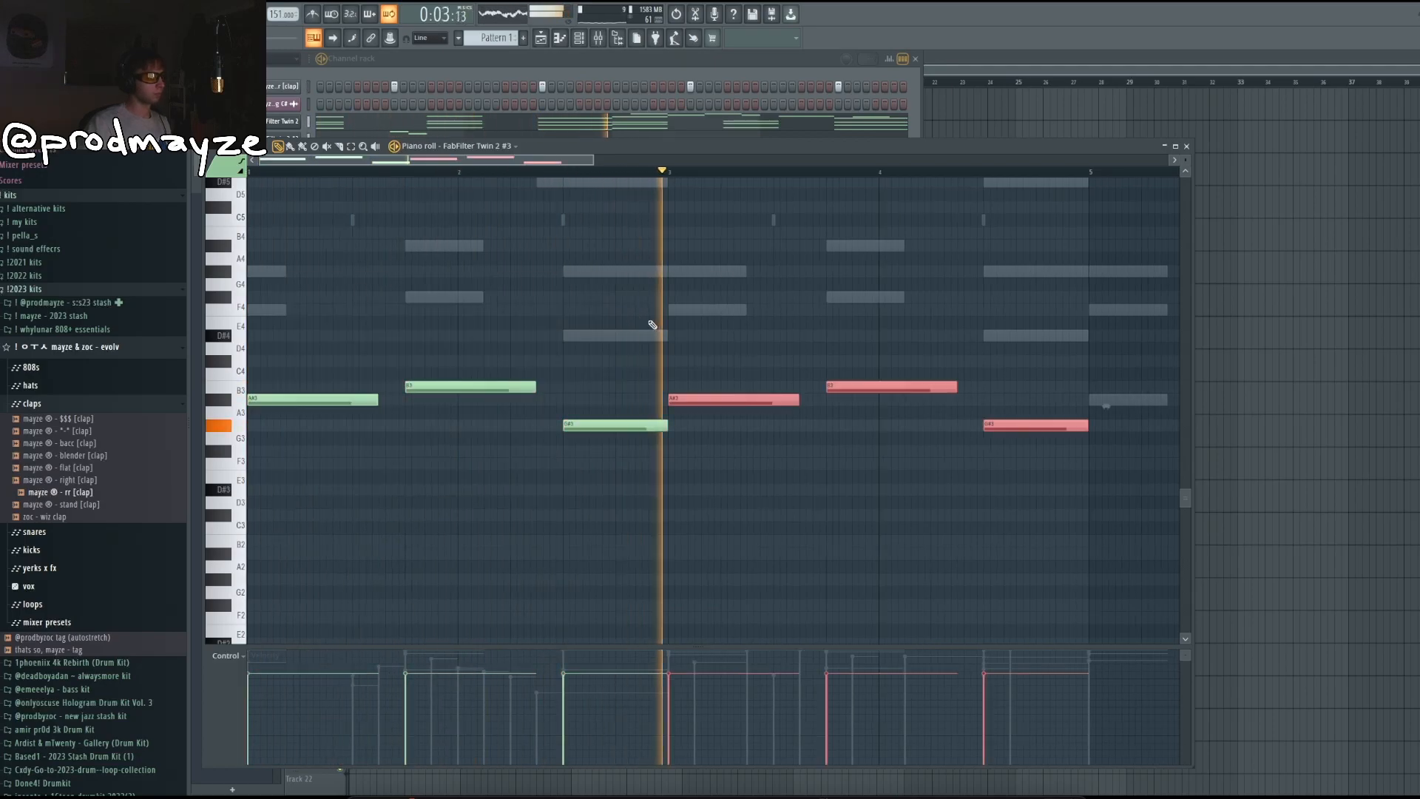
scroll(650, 323, down, 3)
drag(720, 532, 88, 257)
key(ctrl+b)
key(ctrl+a)
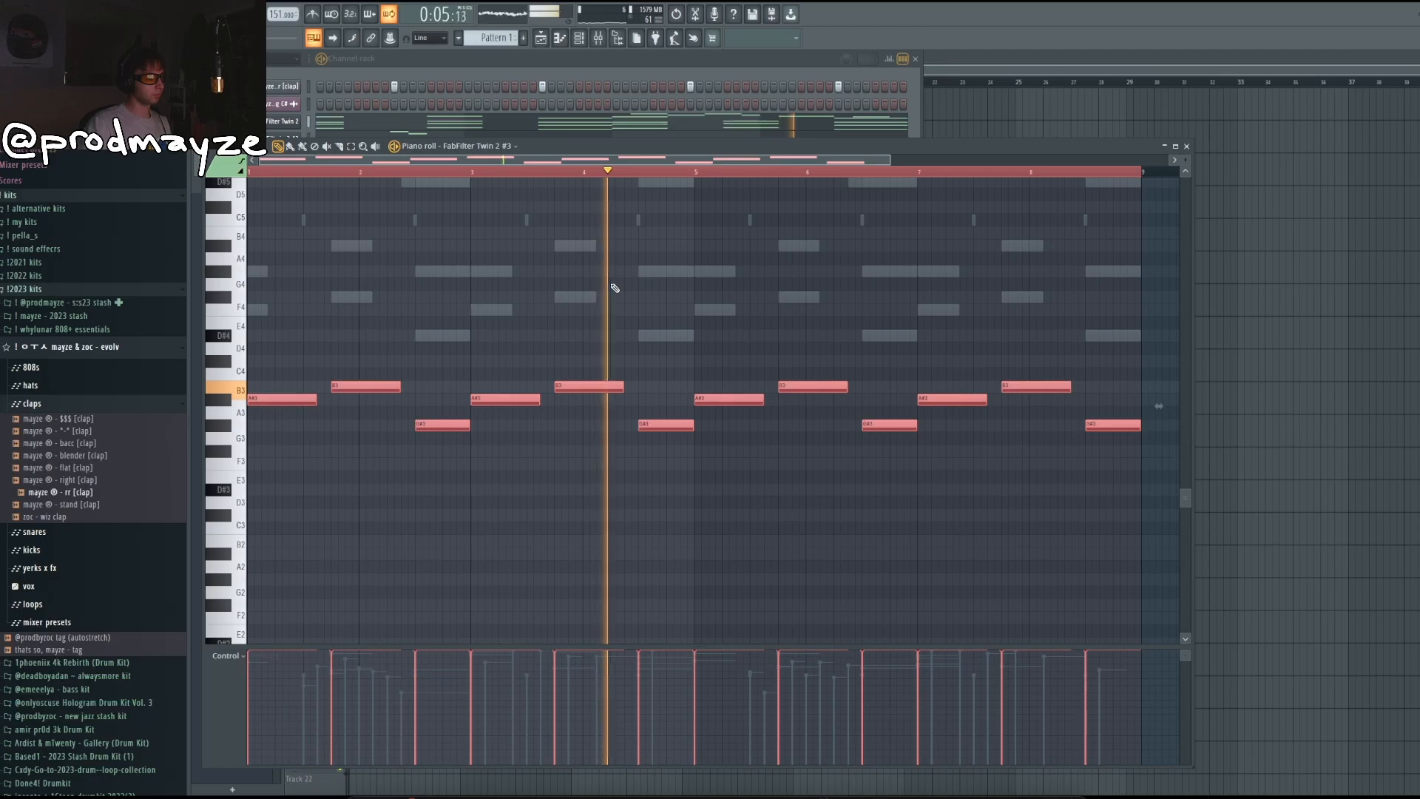
scroll(718, 304, down, 2)
Step: Set up a fourth FabFilter Twin 2 channel and open its empty piano roll
key(Escape)
key(alt+c)
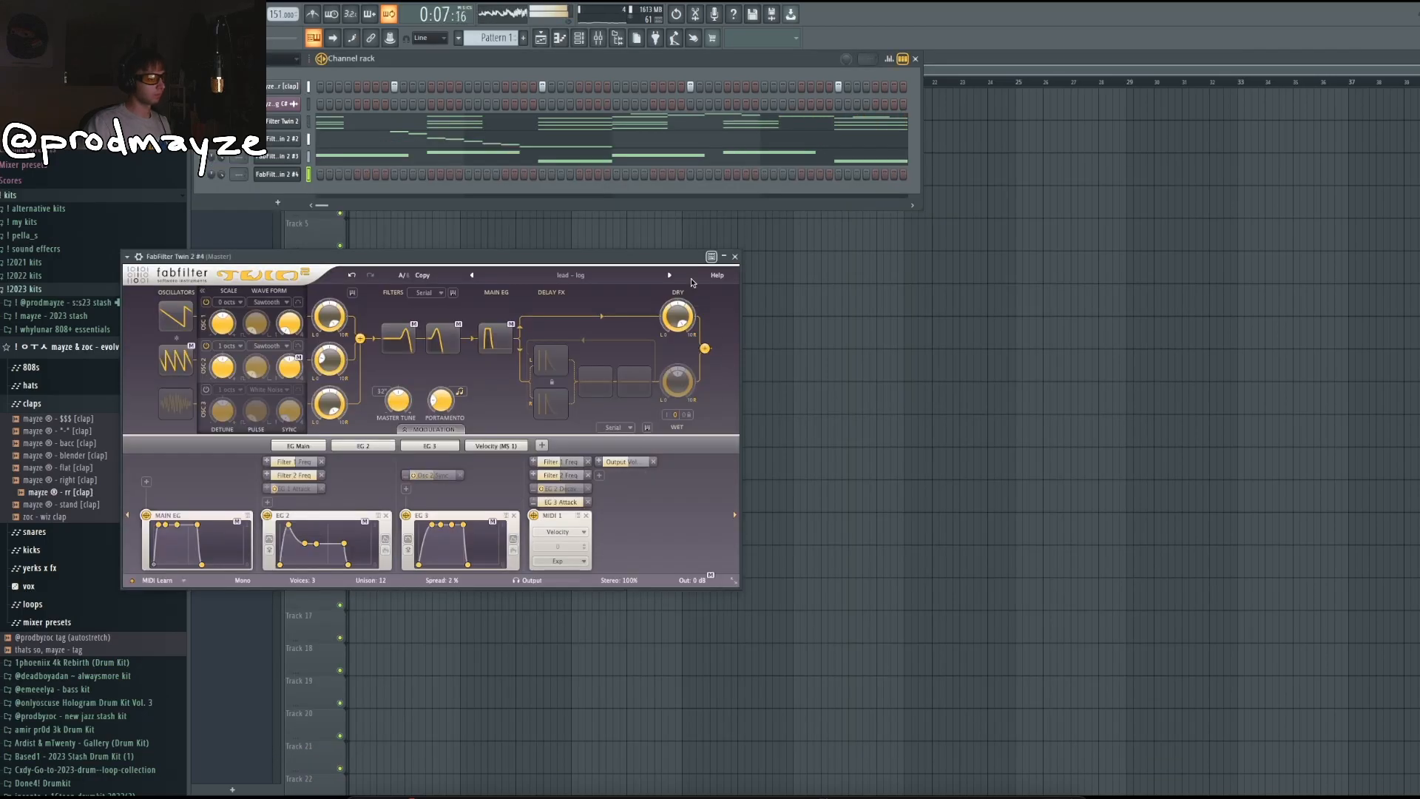
click(735, 257)
click(561, 40)
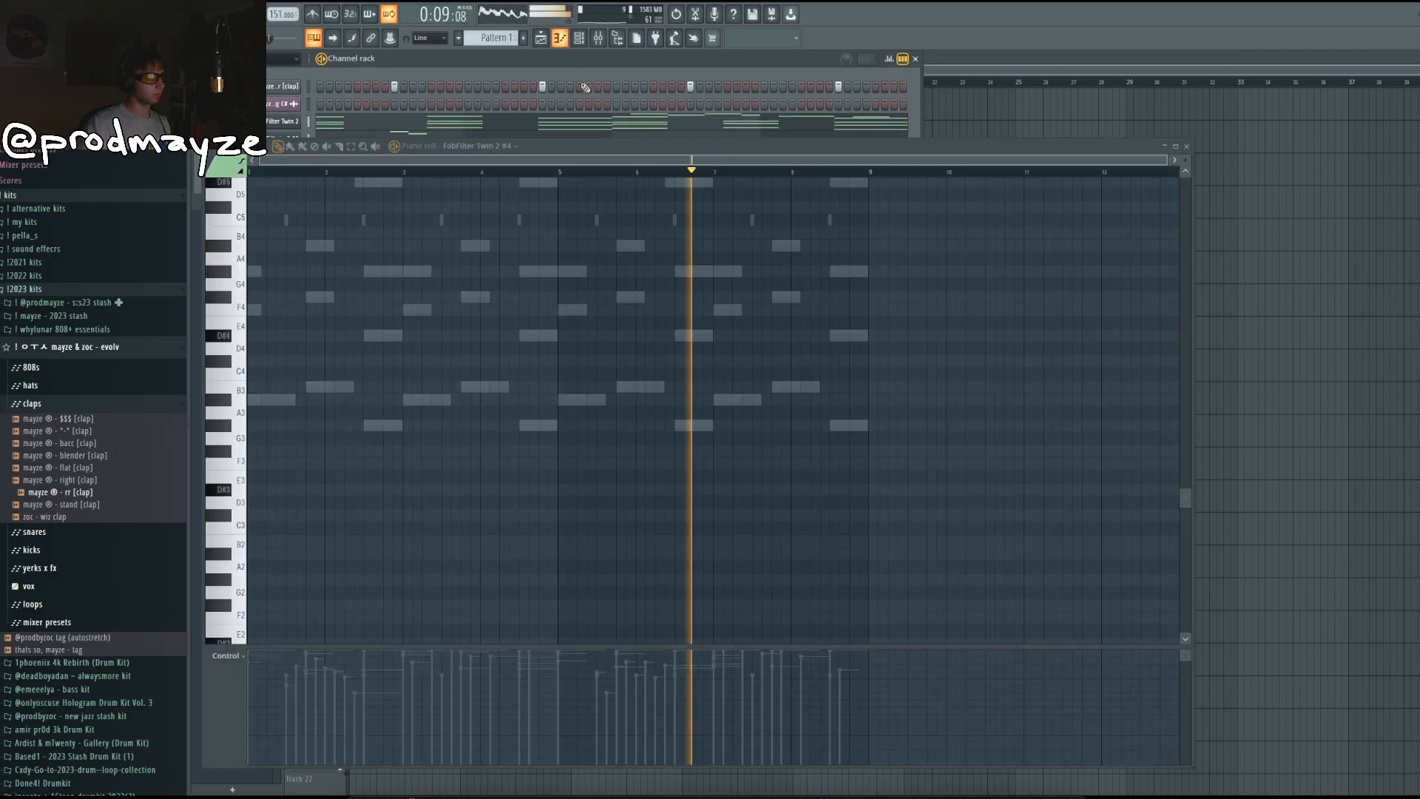
key(space)
Step: Draw the opening lead notes F6, F#6, D#6 and F6, starting within bar 1
scroll(263, 370, up, 3)
scroll(249, 391, up, 3)
right_click(259, 399)
key(space)
scroll(279, 304, up, 5)
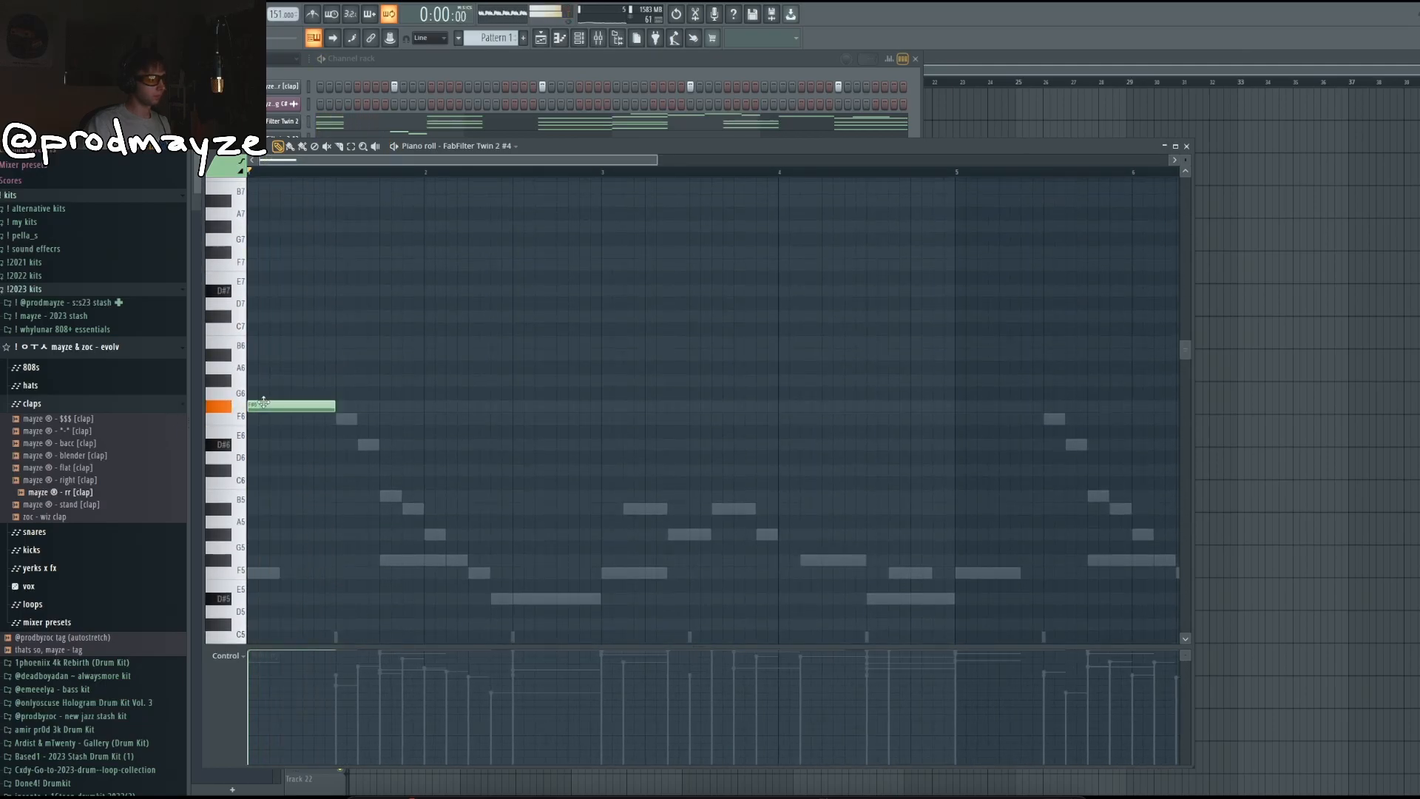
click(341, 408)
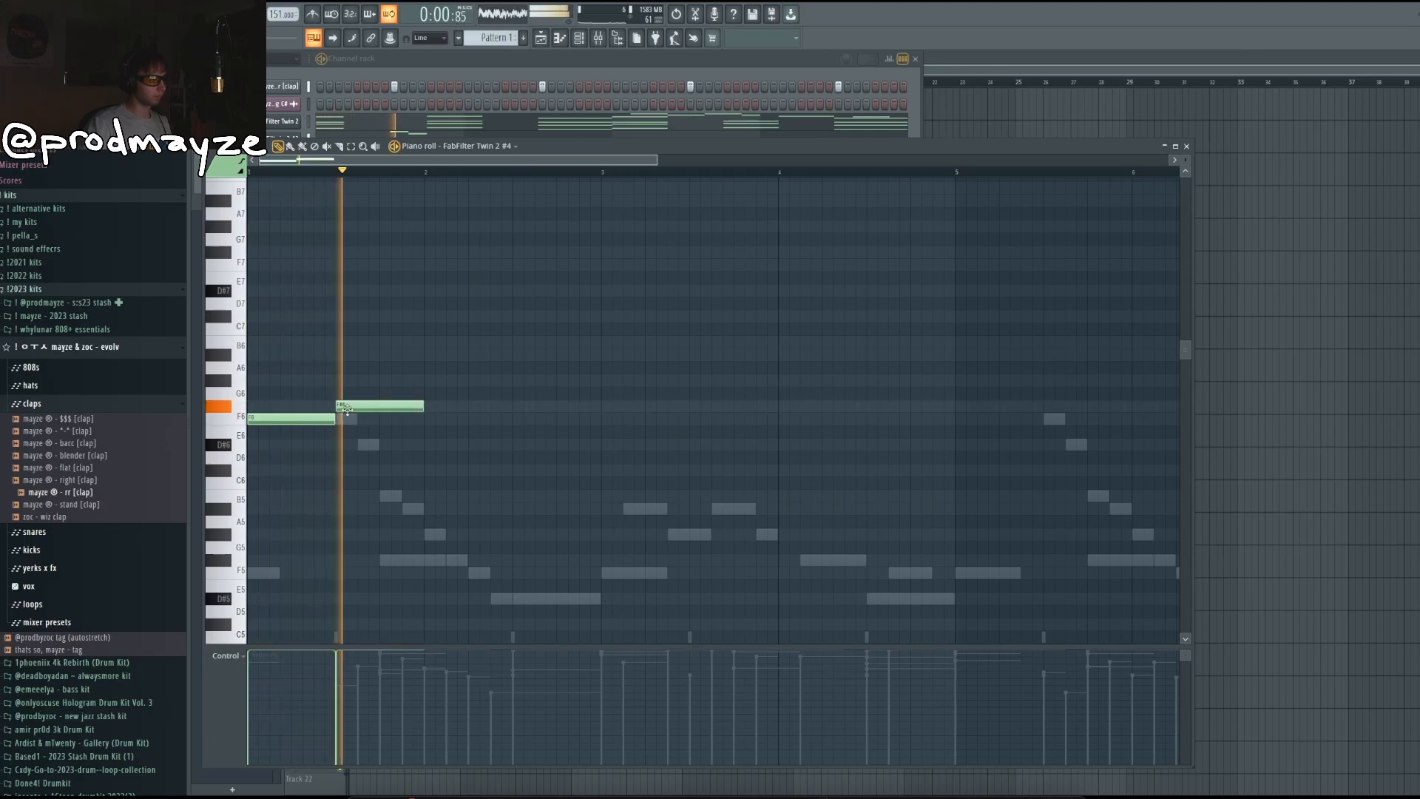
click(382, 446)
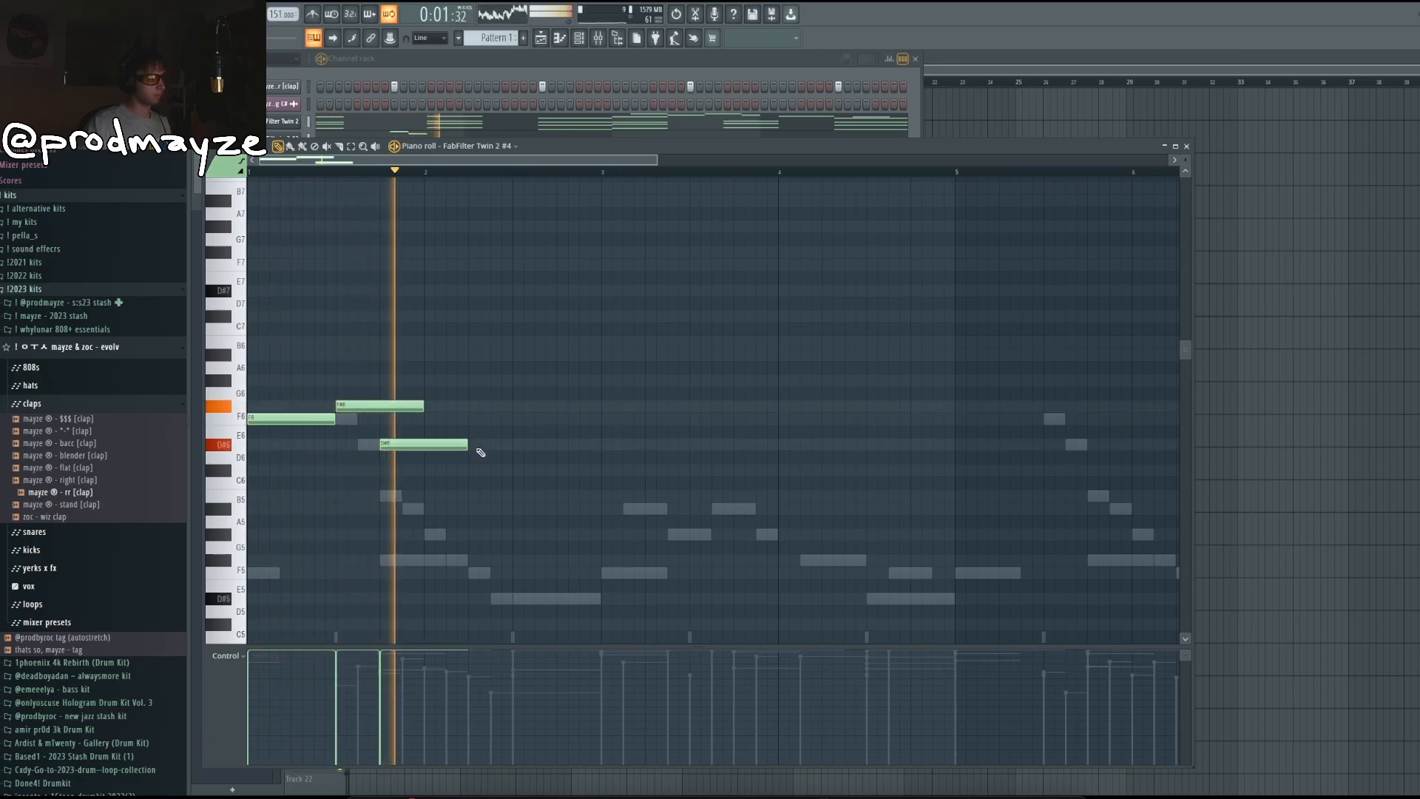
click(404, 419)
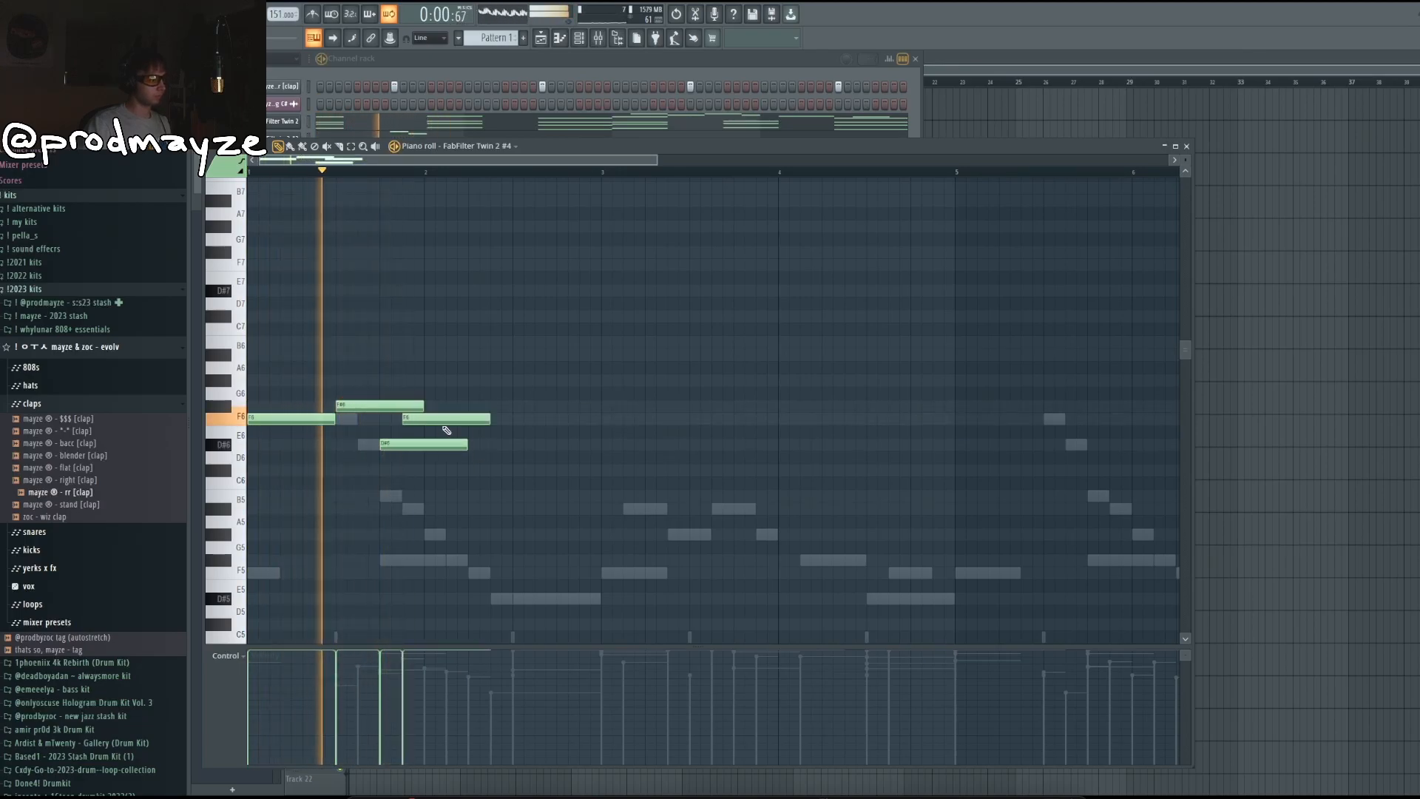
Step: Continue the lead through bar 2 with shorter F#6, F6, F#6 and D#6 notes
click(474, 406)
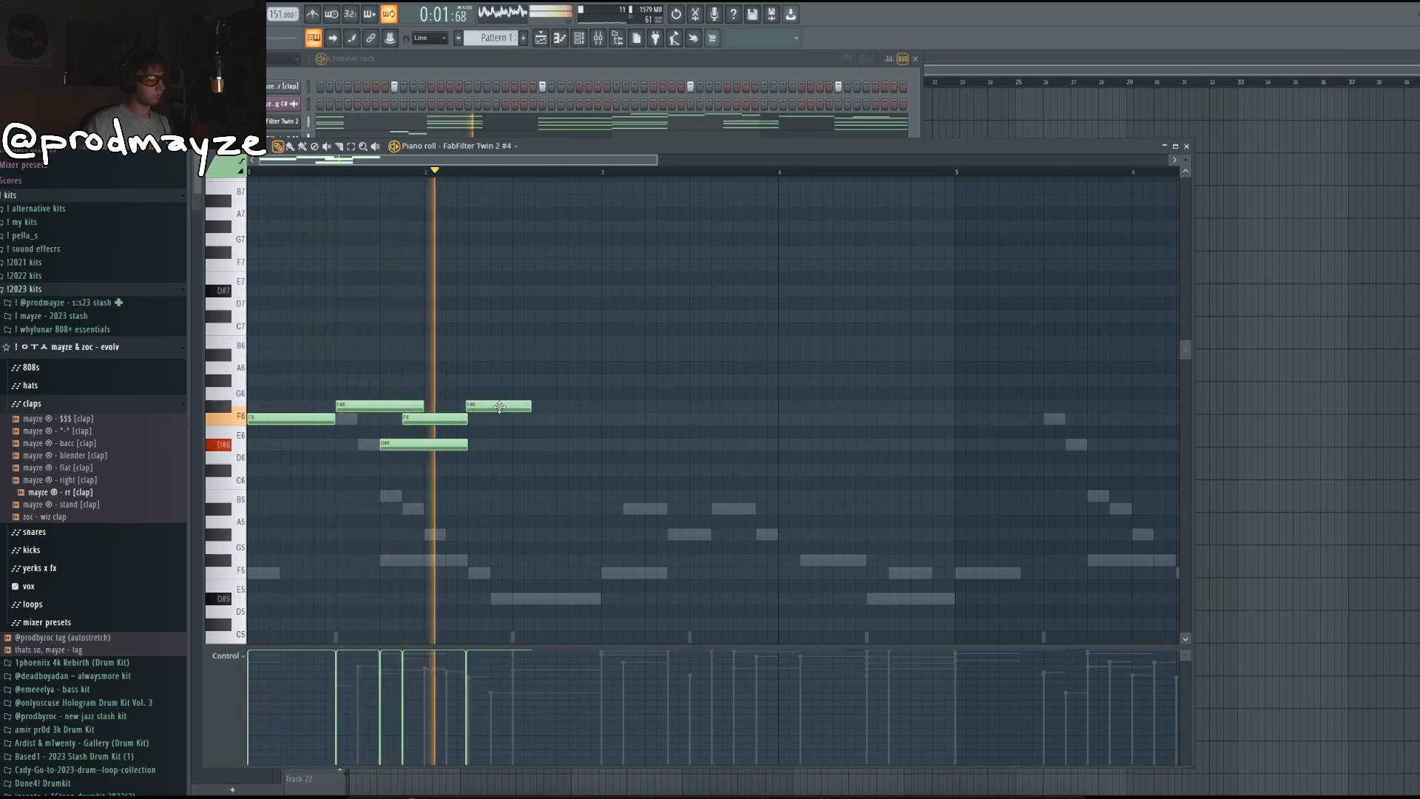
drag(570, 423, 554, 423)
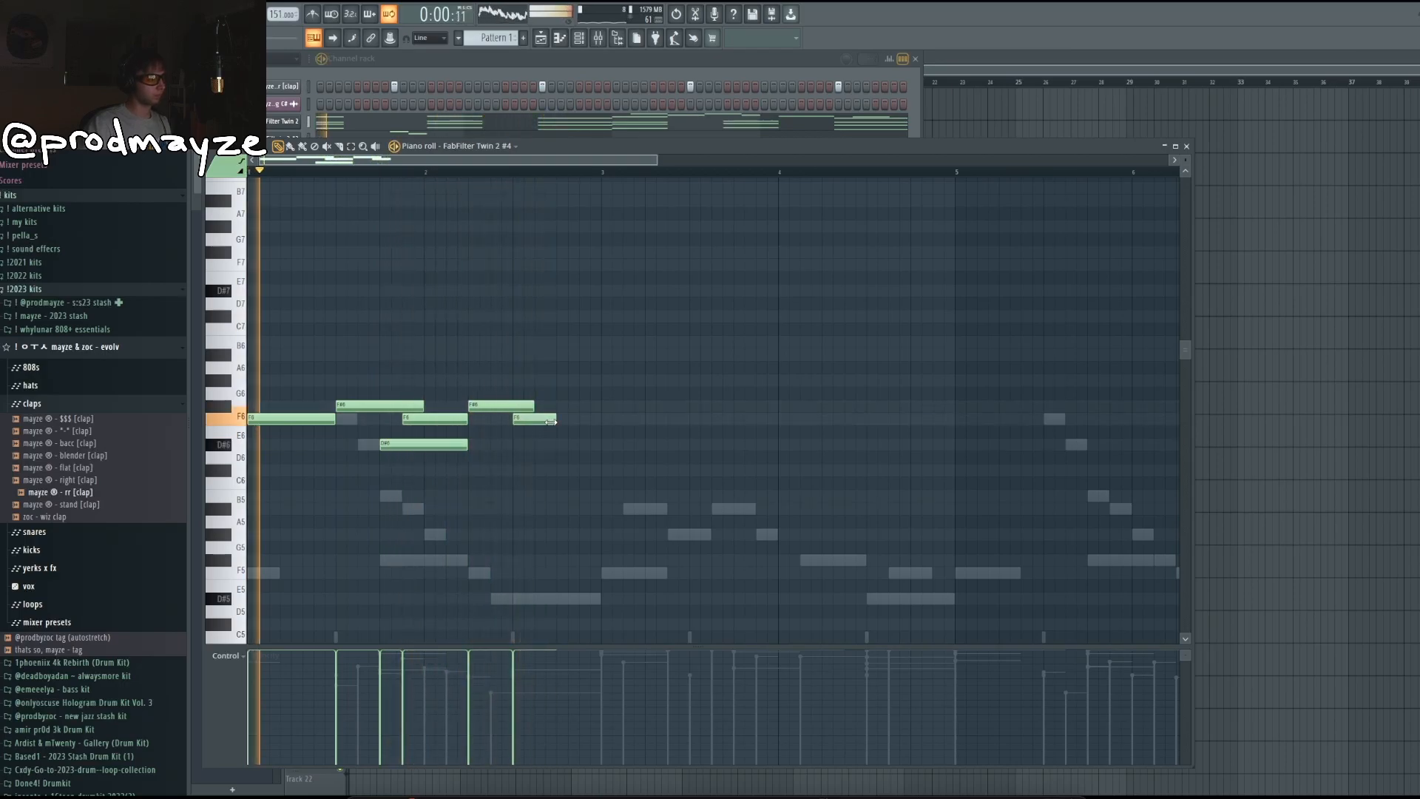
click(538, 405)
click(559, 445)
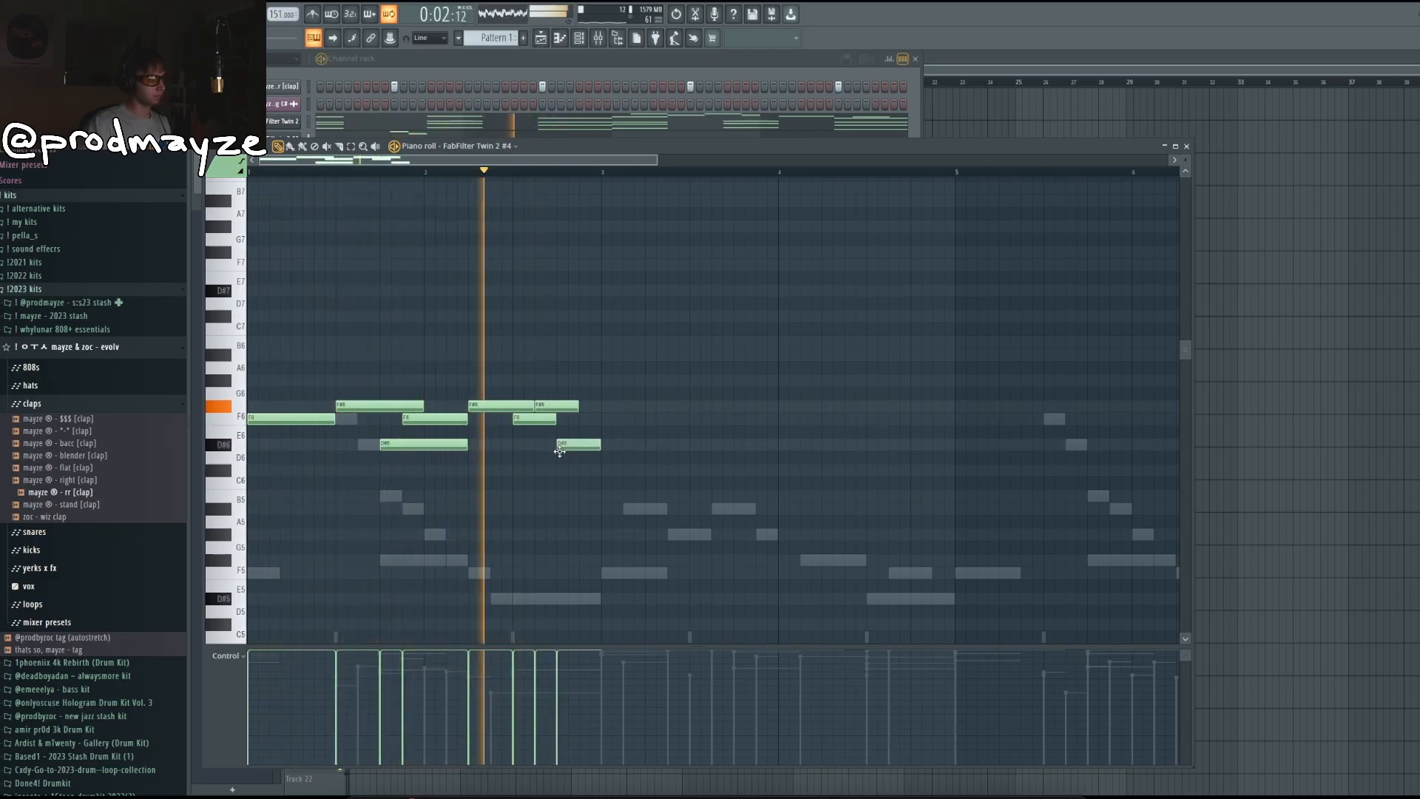
Step: Duplicate the two-bar lead phrase until it fills eight bars, then clear the note selection
key(ctrl+a)
key(ctrl+b)
scroll(545, 371, down, 2)
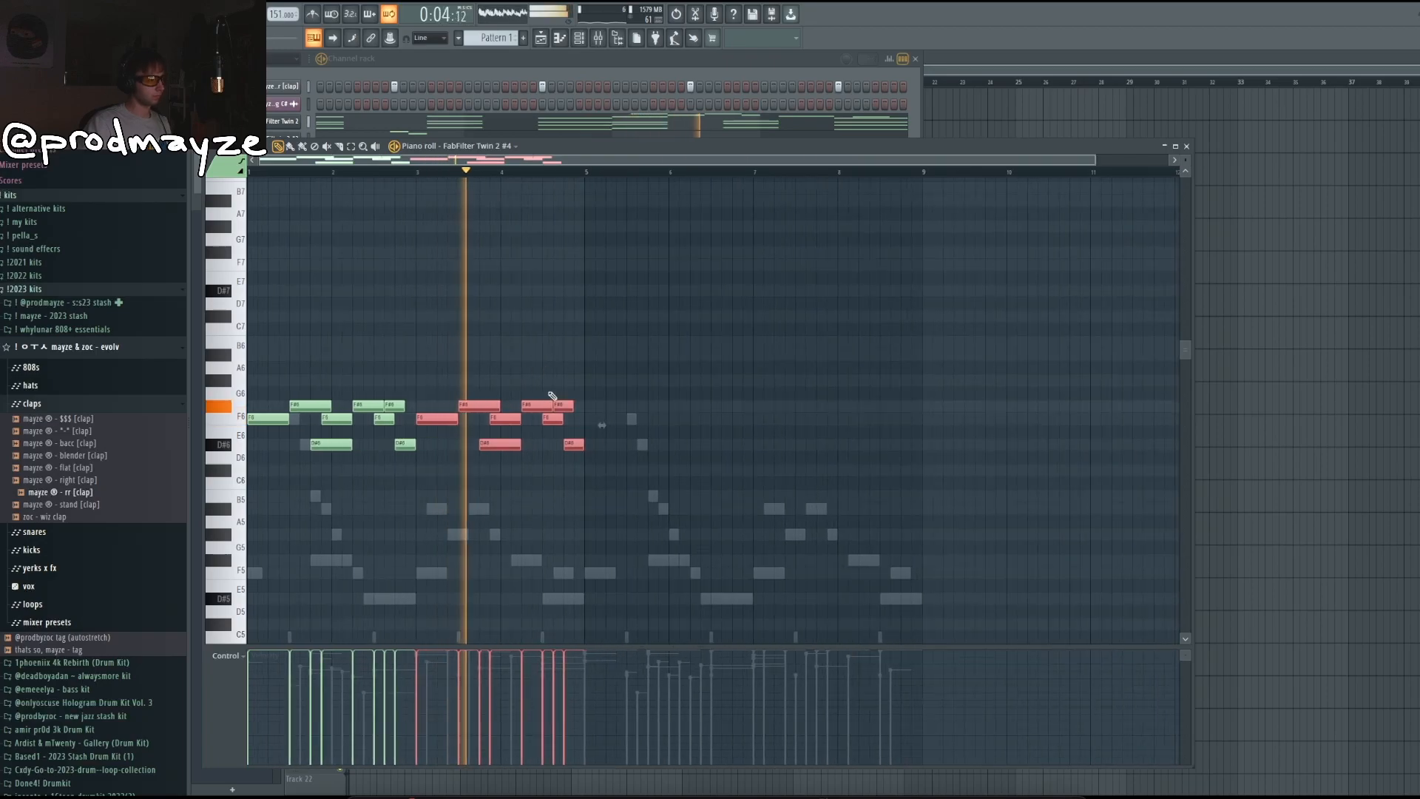
key(ctrl+a)
key(ctrl+b)
key(ctrl+d)
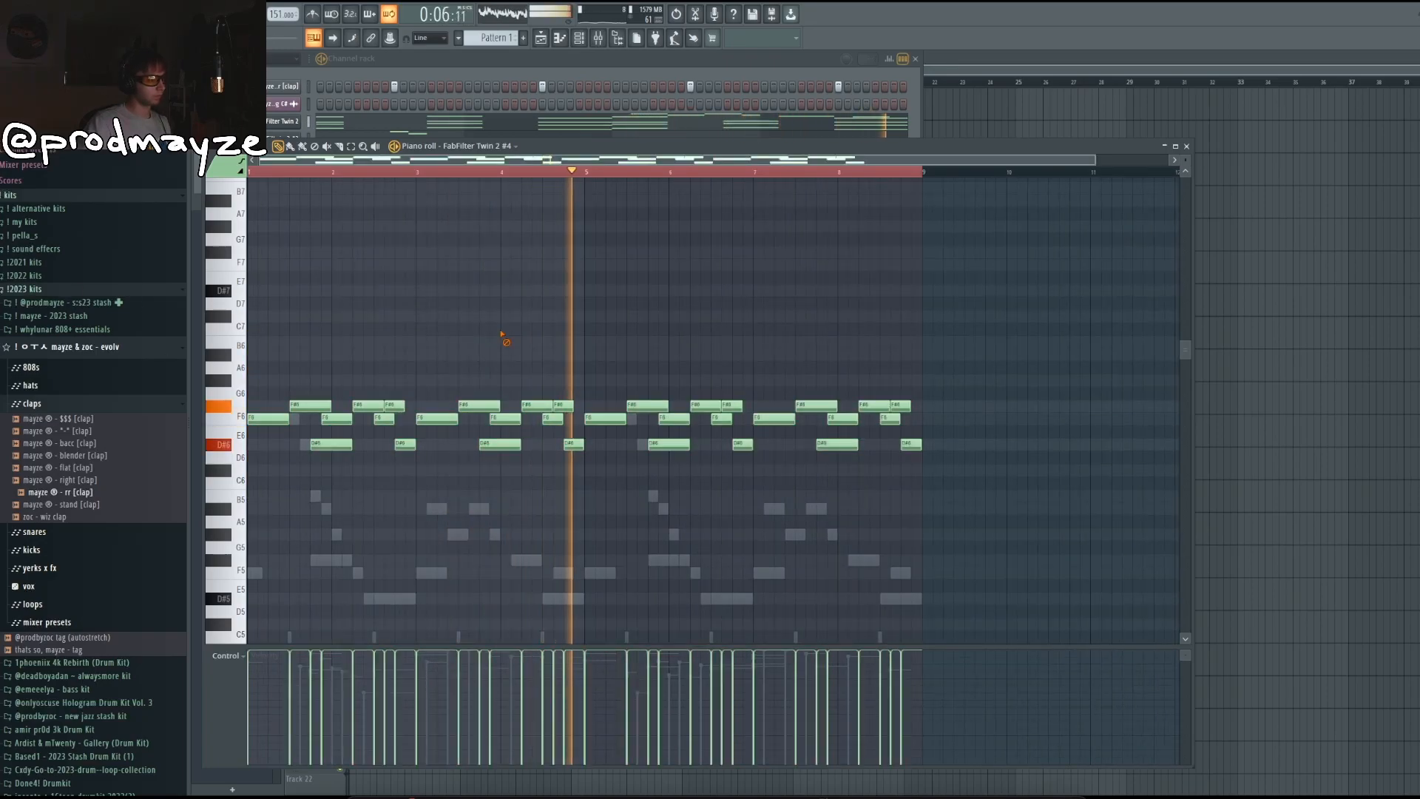
Step: Lower the velocities of all lead notes together and randomize them
scroll(518, 414, up, 2)
scroll(555, 517, down, 2)
key(ctrl+a)
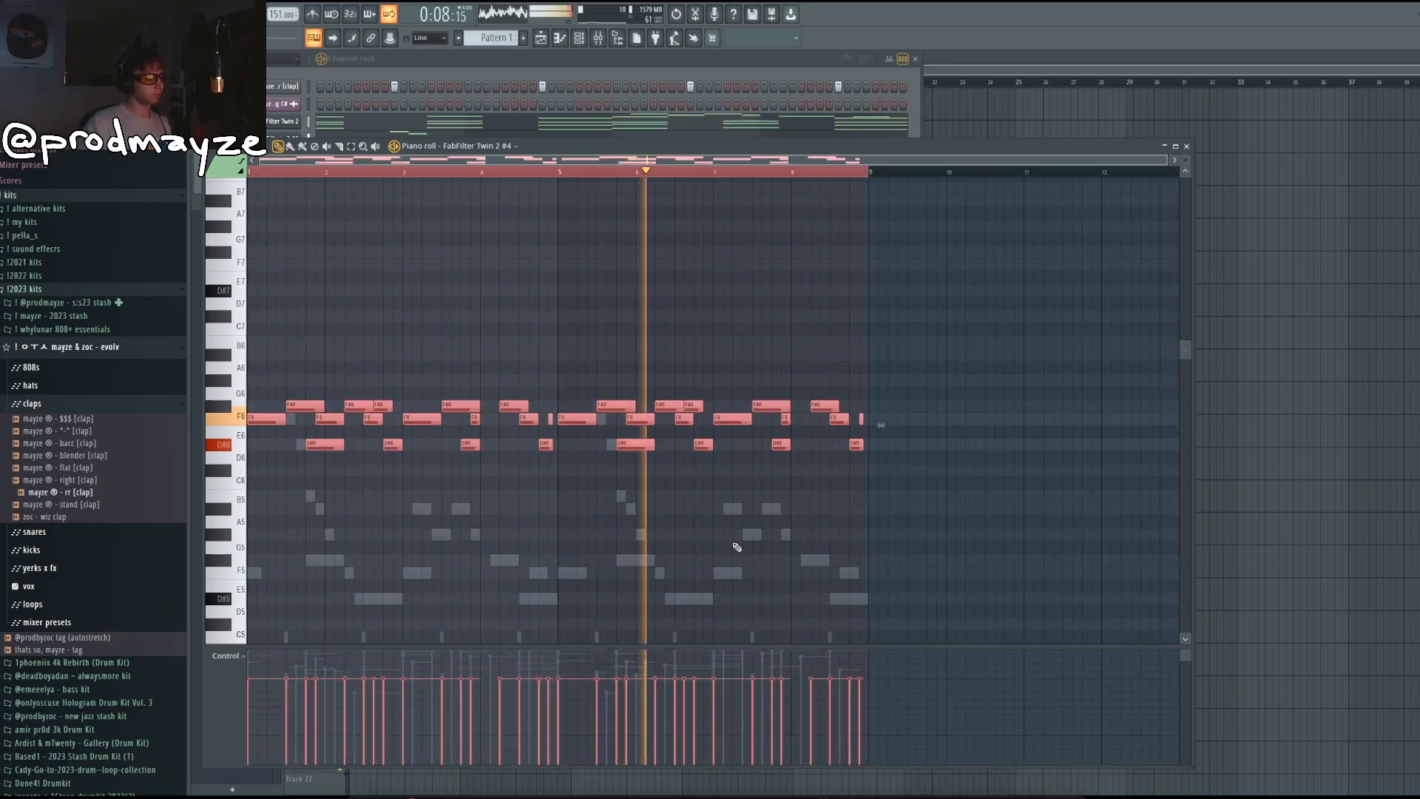
scroll(737, 546, up, 2)
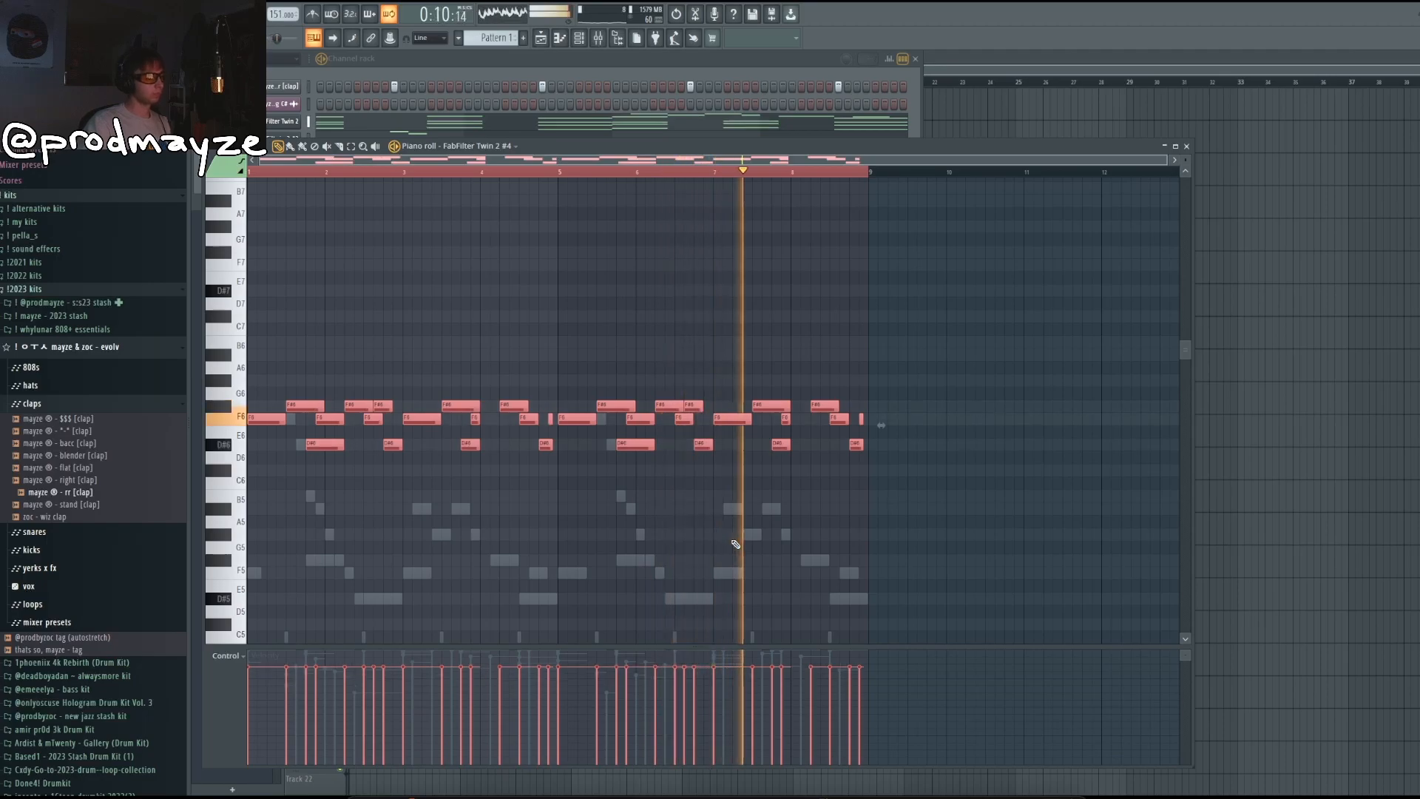
key(alt+r)
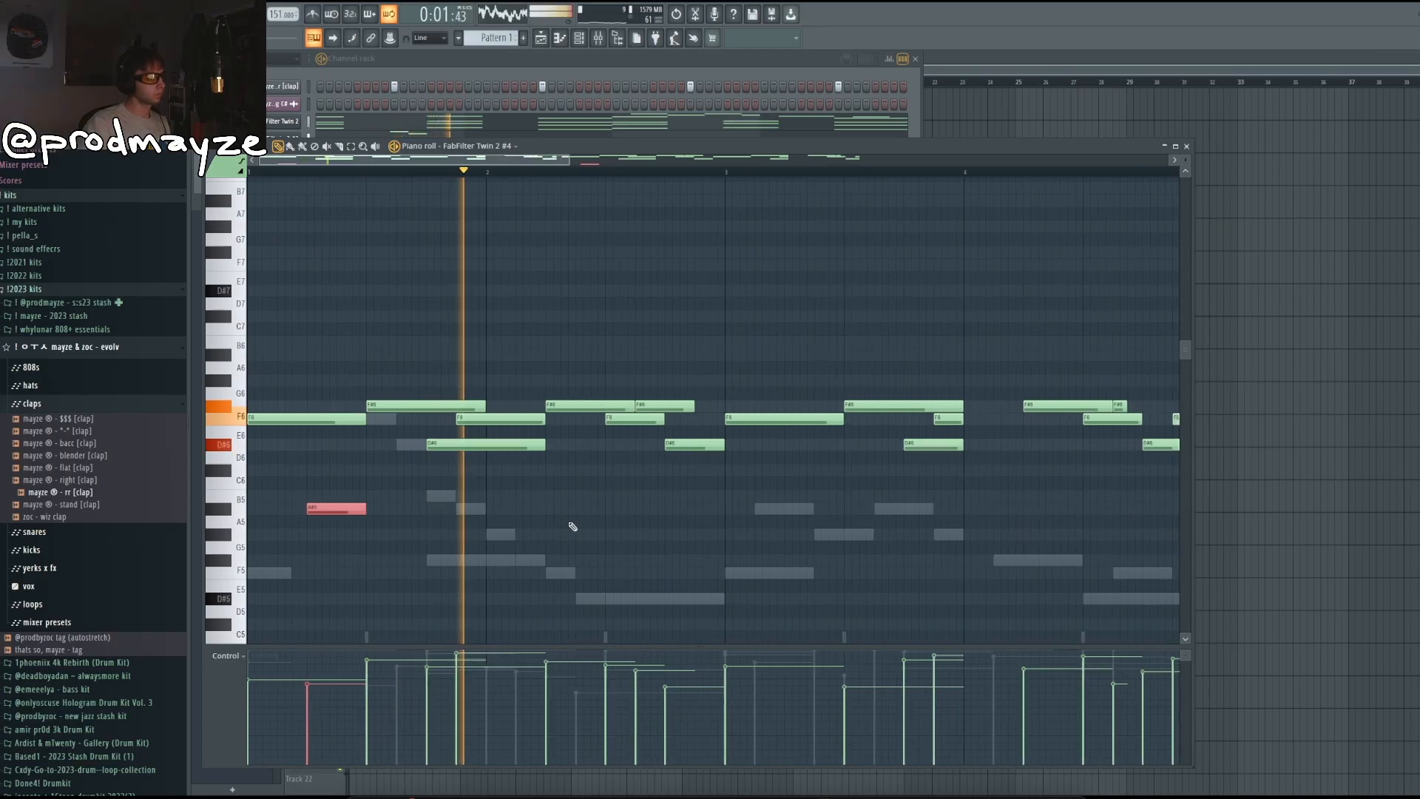
Step: Add short A#5 notes beneath the lead in bars 3 and 7
scroll(572, 526, down, 3)
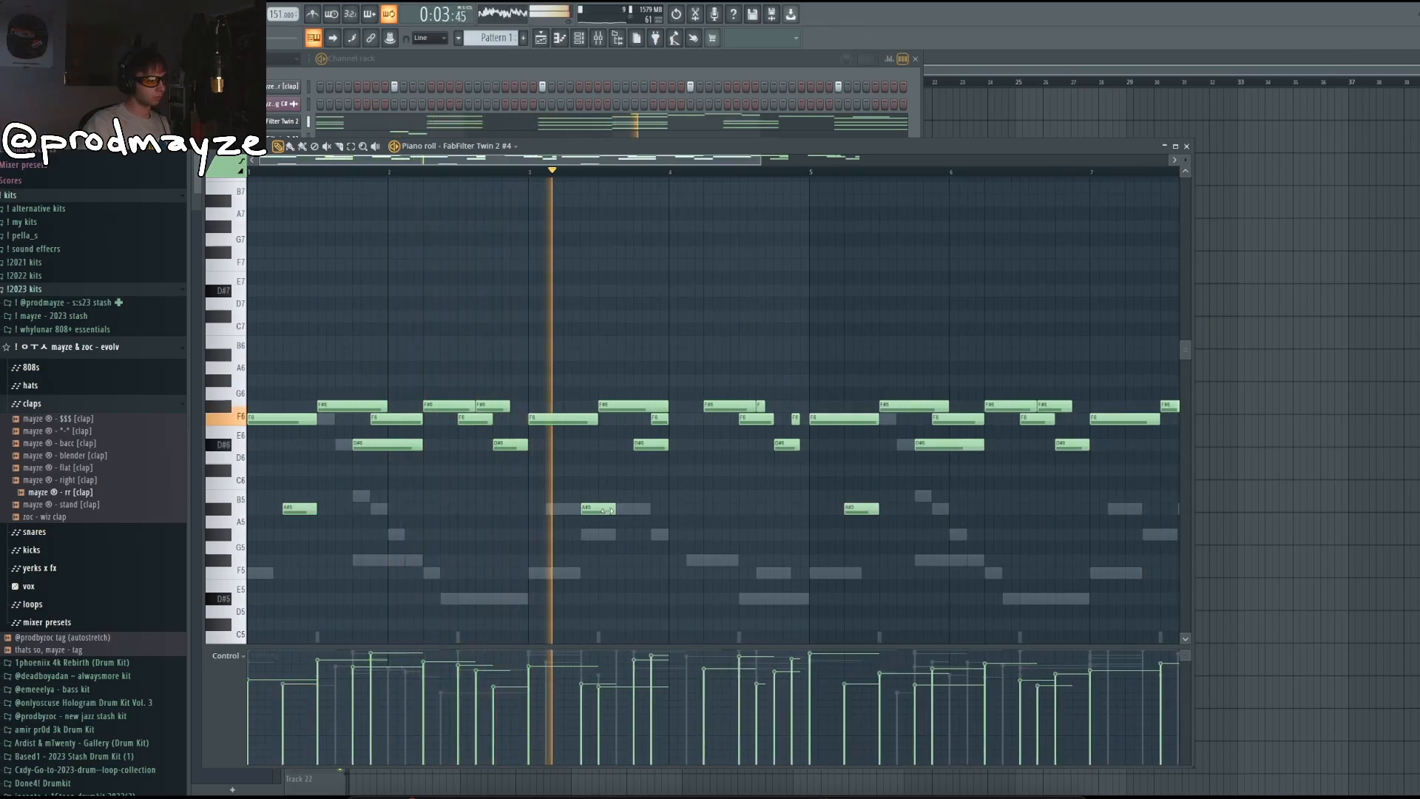
scroll(670, 508, down, 2)
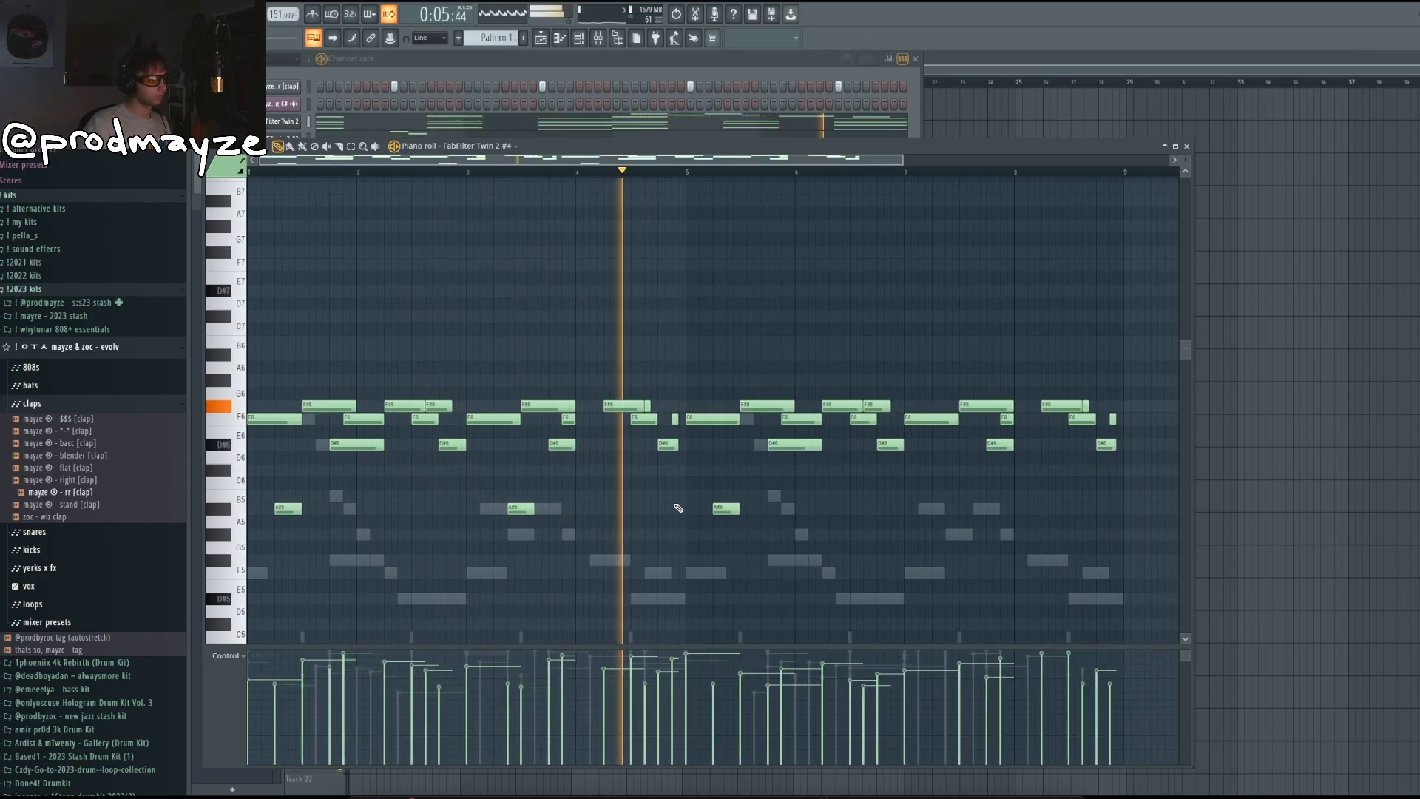
scroll(769, 504, down, 1)
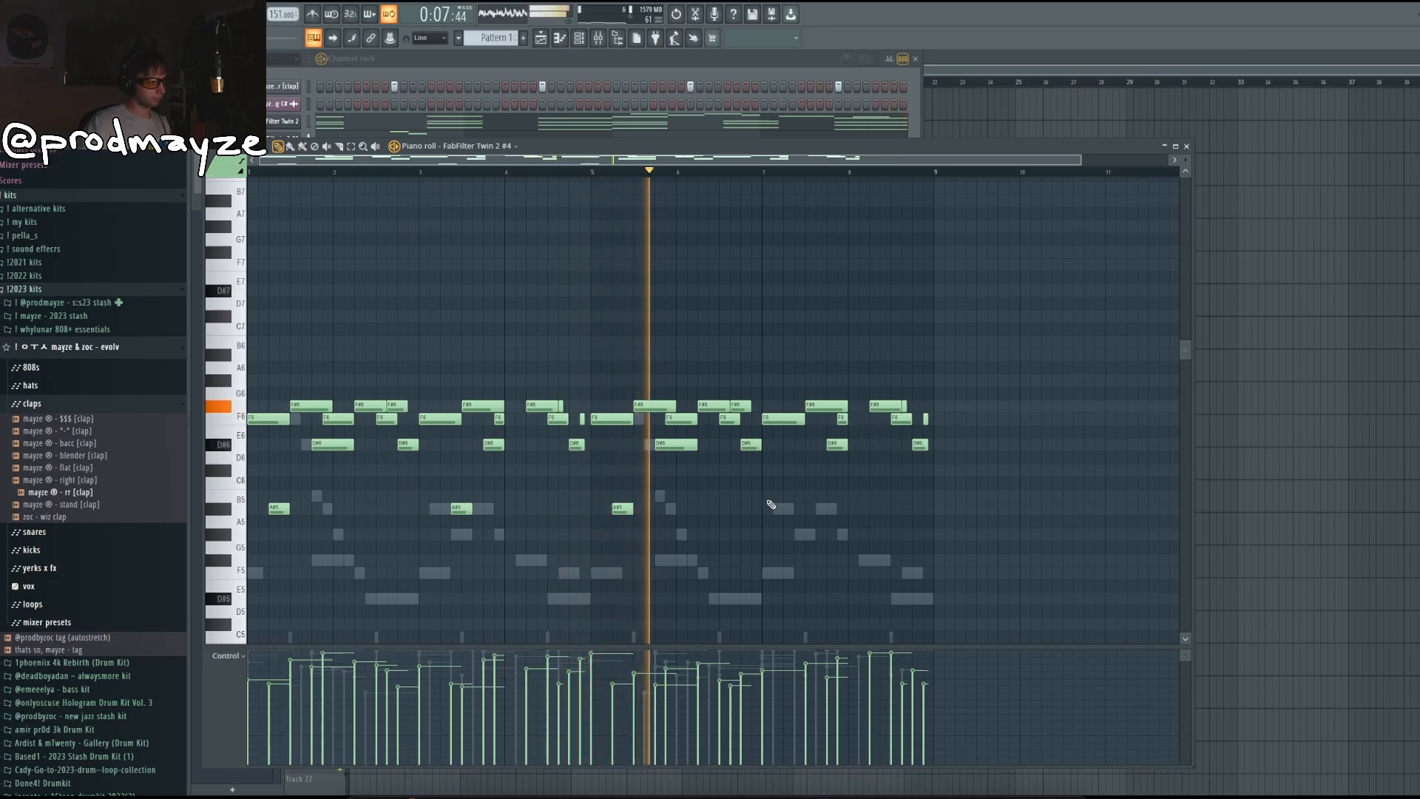
scroll(769, 504, up, 2)
click(808, 508)
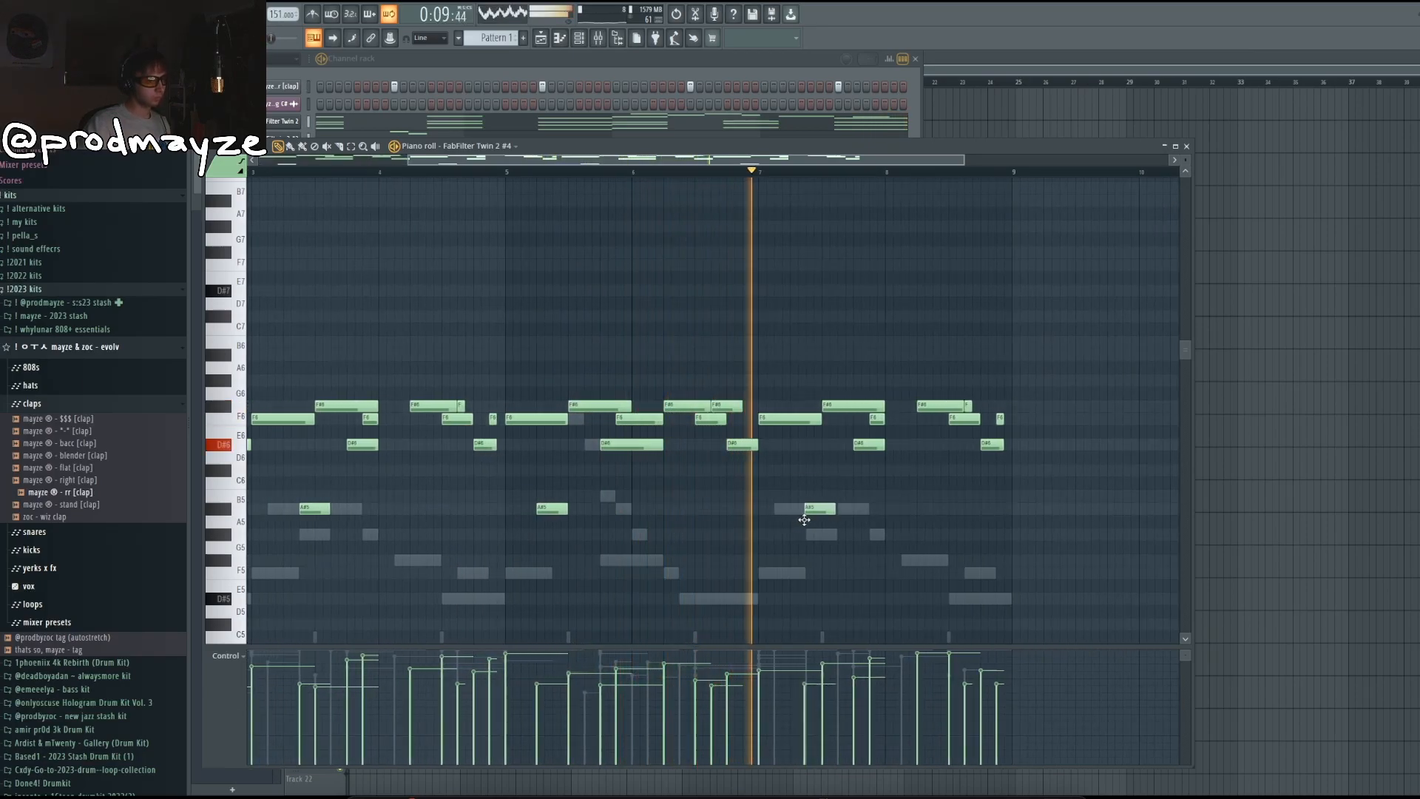
scroll(828, 534, down, 1)
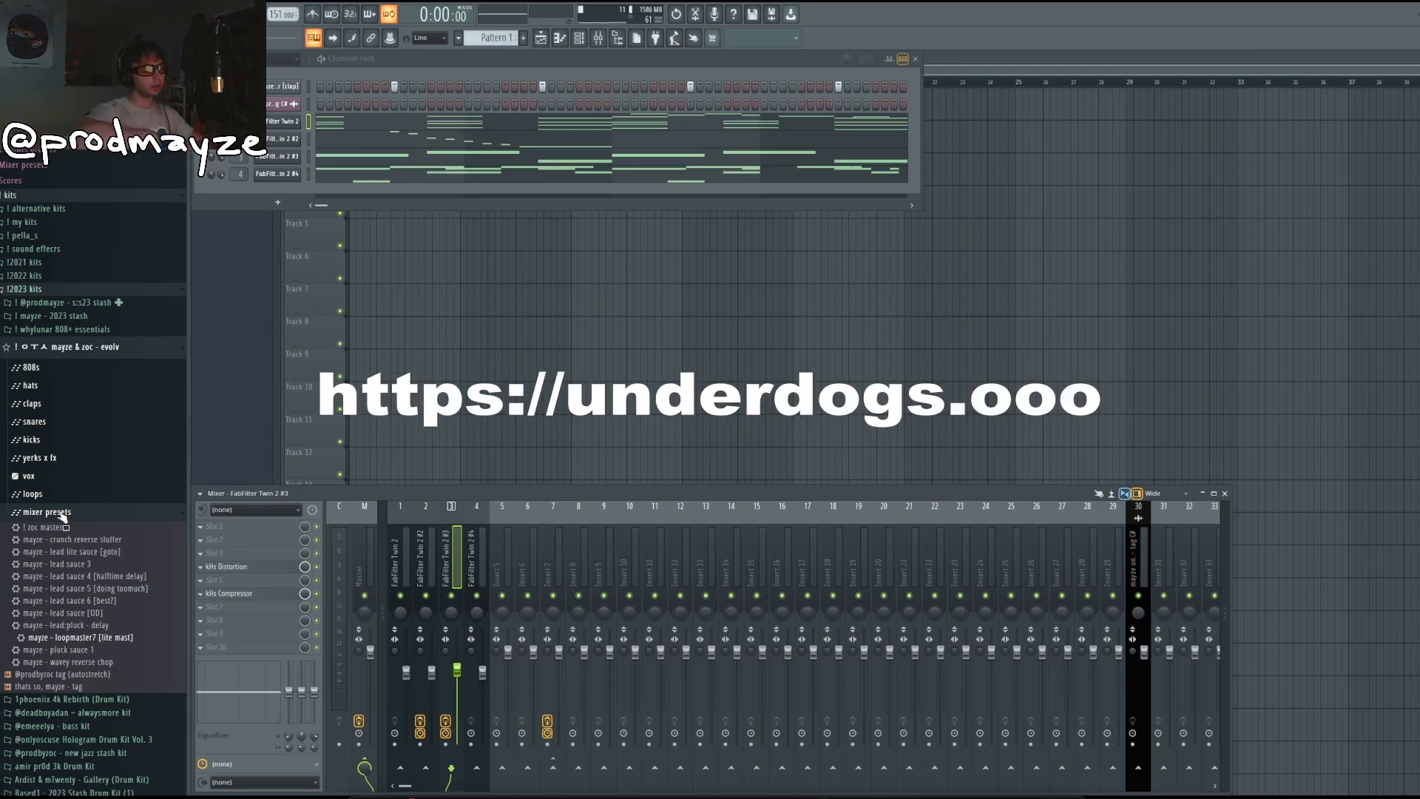
Step: Load the rezohold [808] sample from the 808s folder and copy the eight-bar low line into its piano roll
click(42, 370)
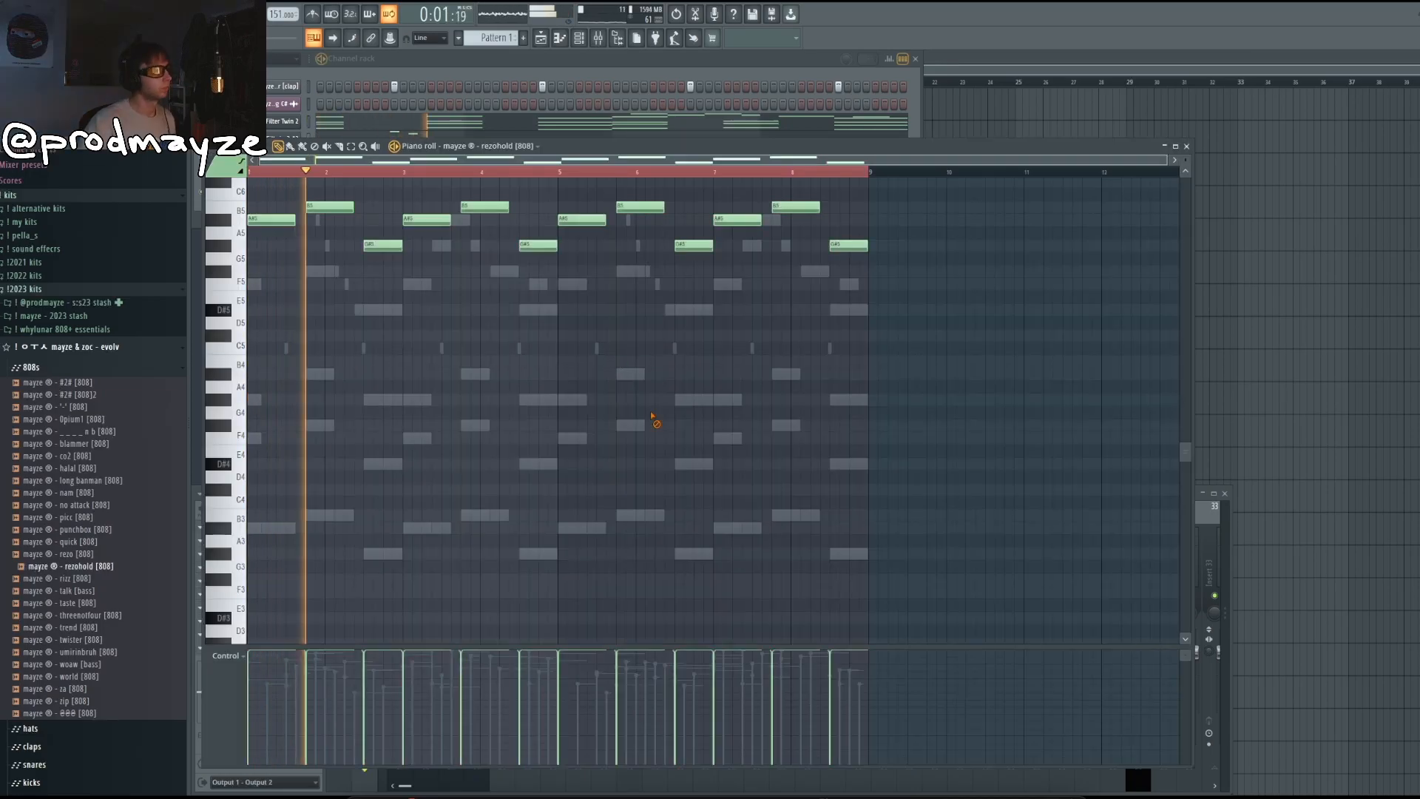
scroll(666, 518, up, 3)
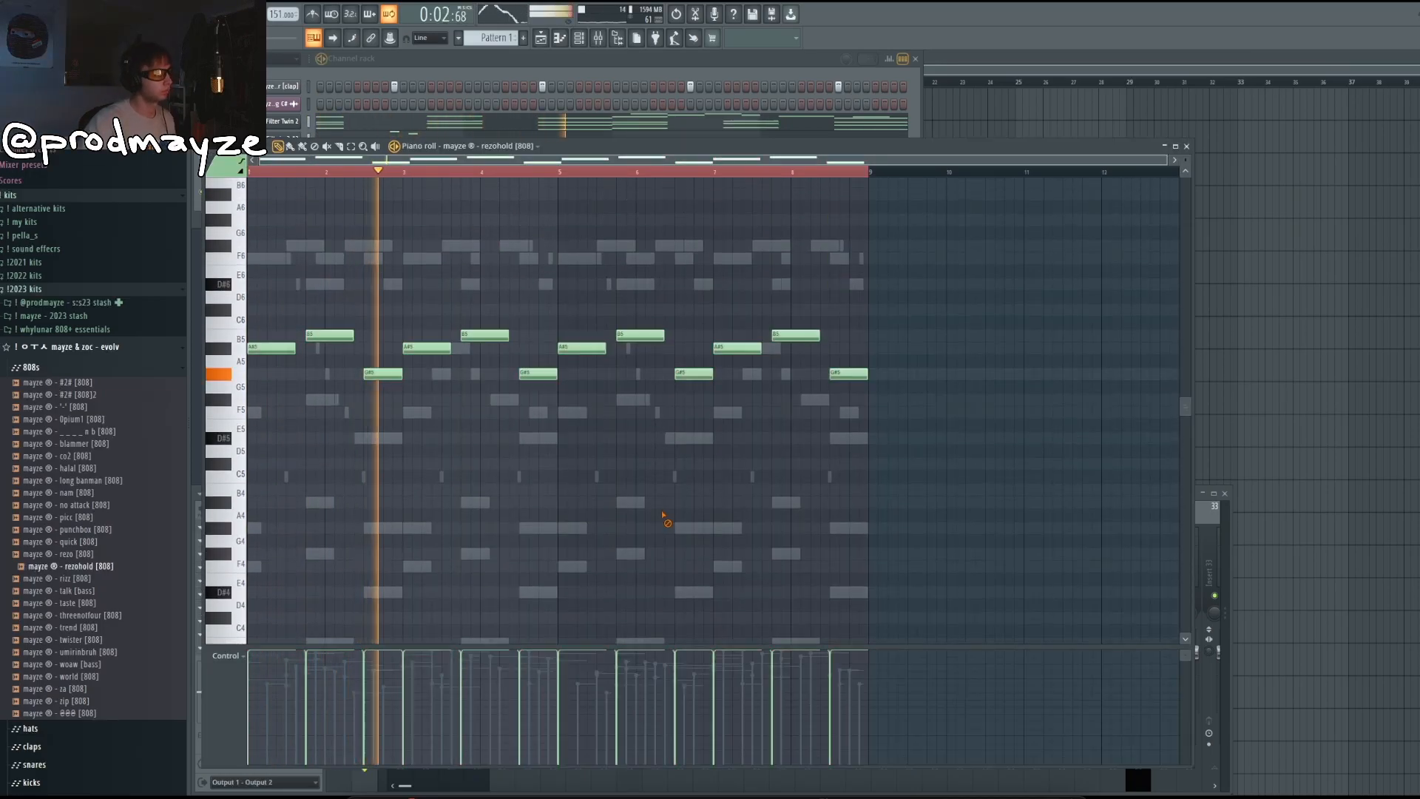
Step: Shorten the A#5 808 notes in bars 3 and 7 and repeat each one directly after itself
ctrl+shift+click(753, 346)
drag(759, 350, 742, 367)
scroll(743, 369, up, 3)
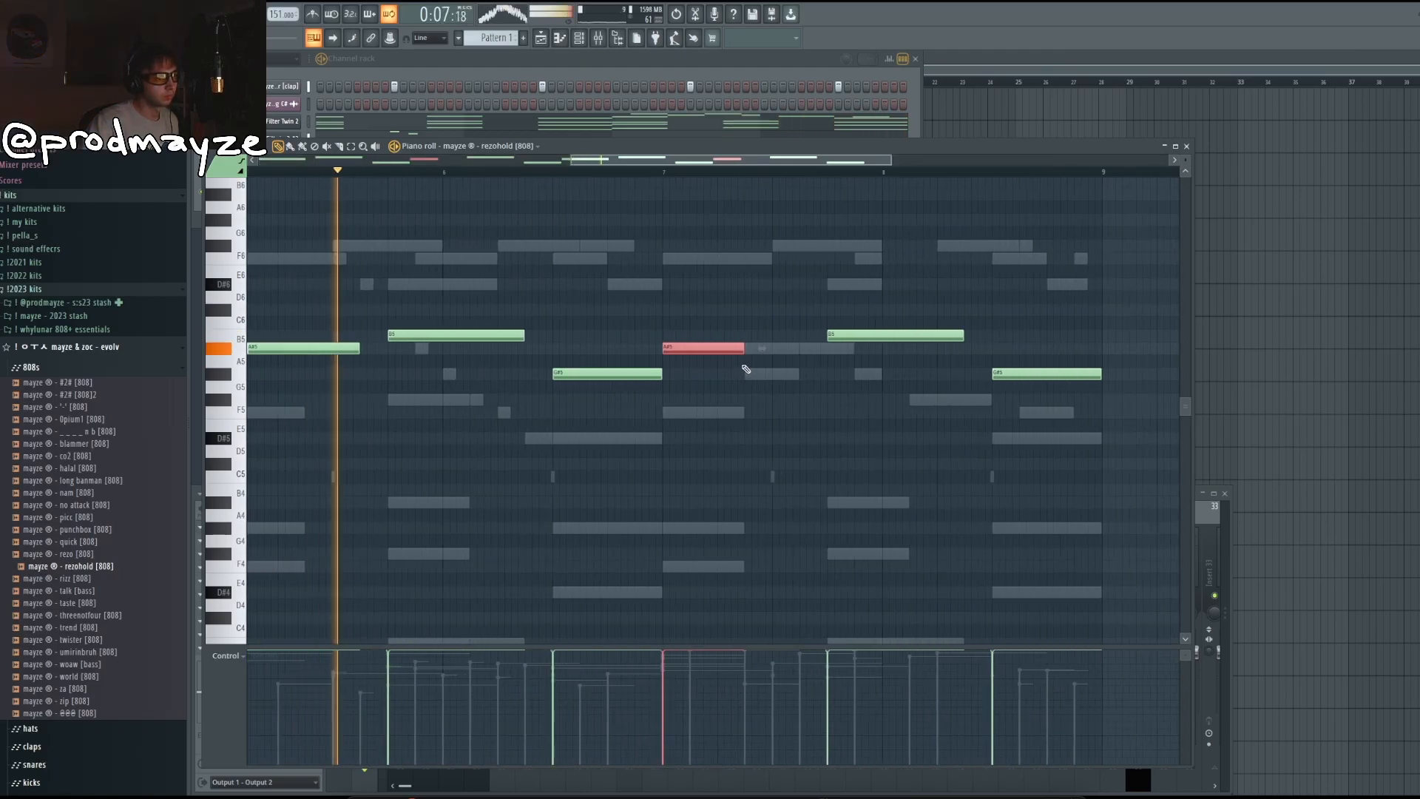
scroll(801, 462, down, 3)
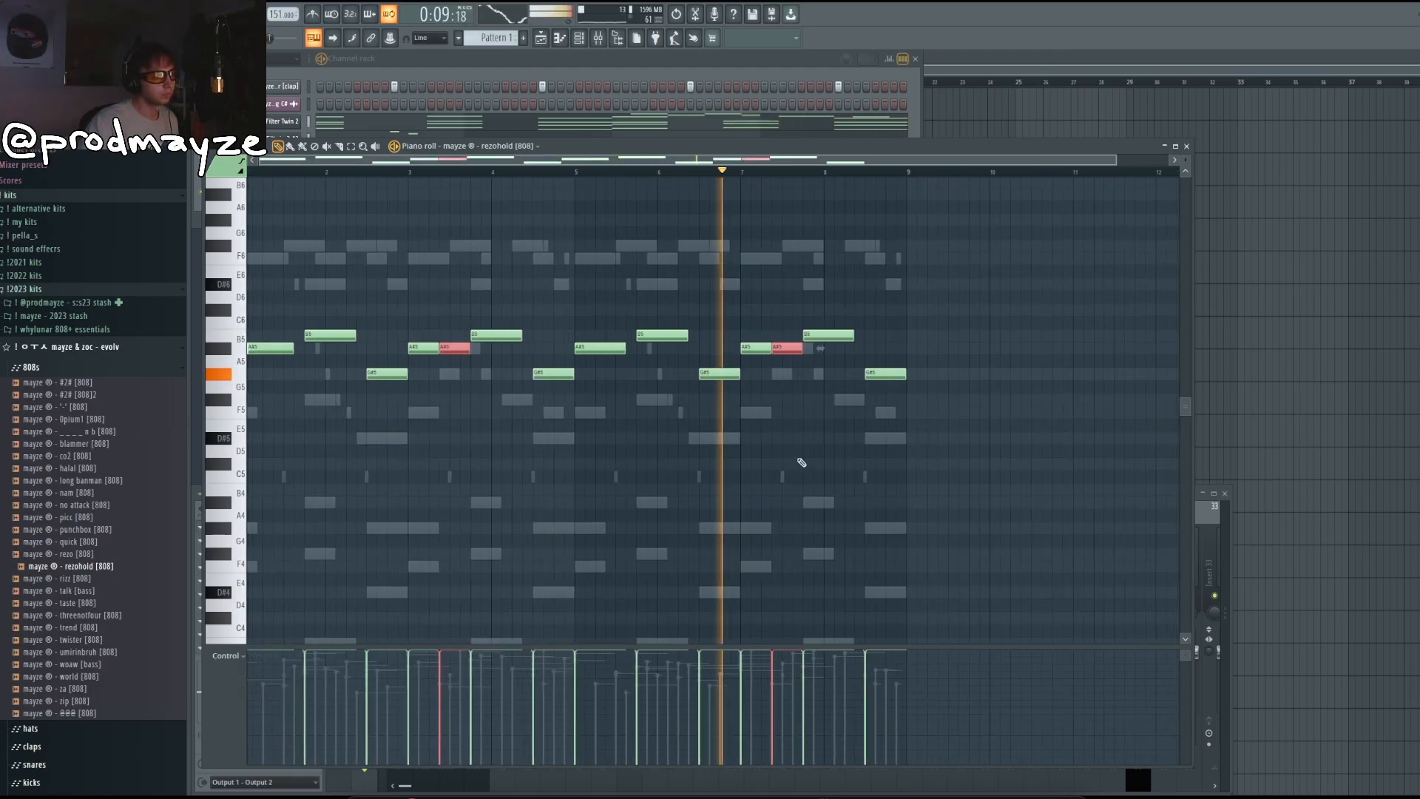
key(ctrl+a)
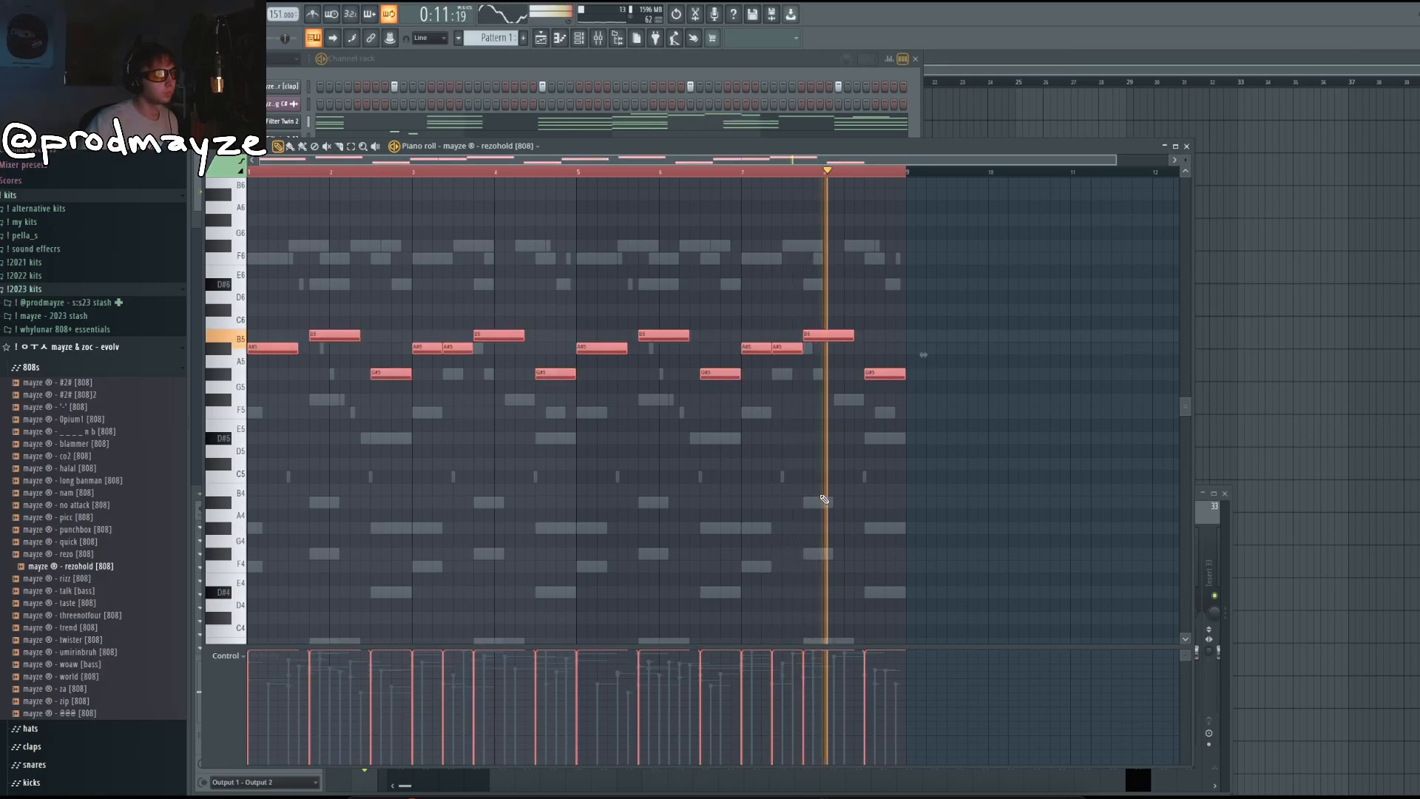
ctrl+click(821, 498)
drag(352, 358, 403, 380)
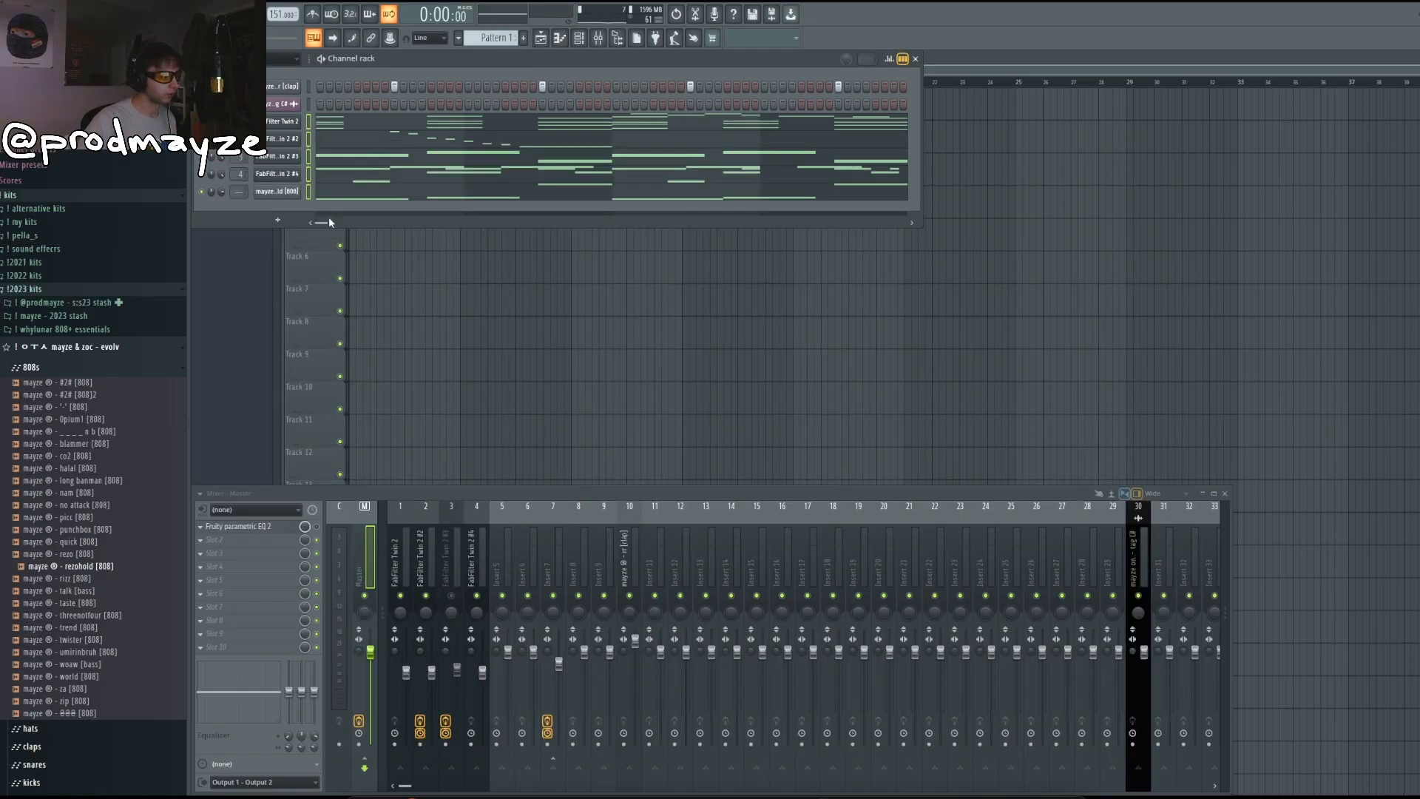
Step: Transpose the 808 note at the start of bar 5 up one octave to C#6
click(200, 58)
click(258, 200)
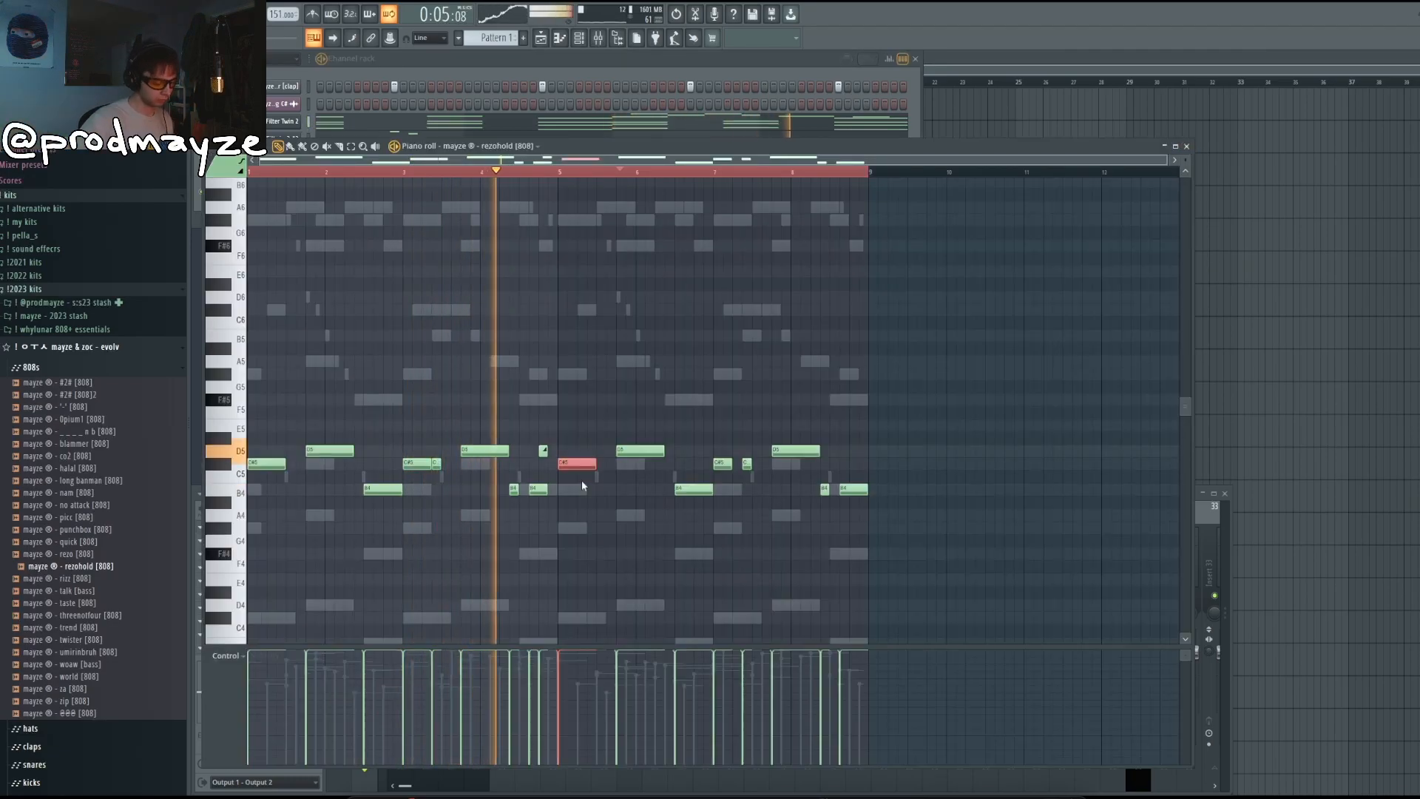
key(ctrl+Up)
key(ctrl+d)
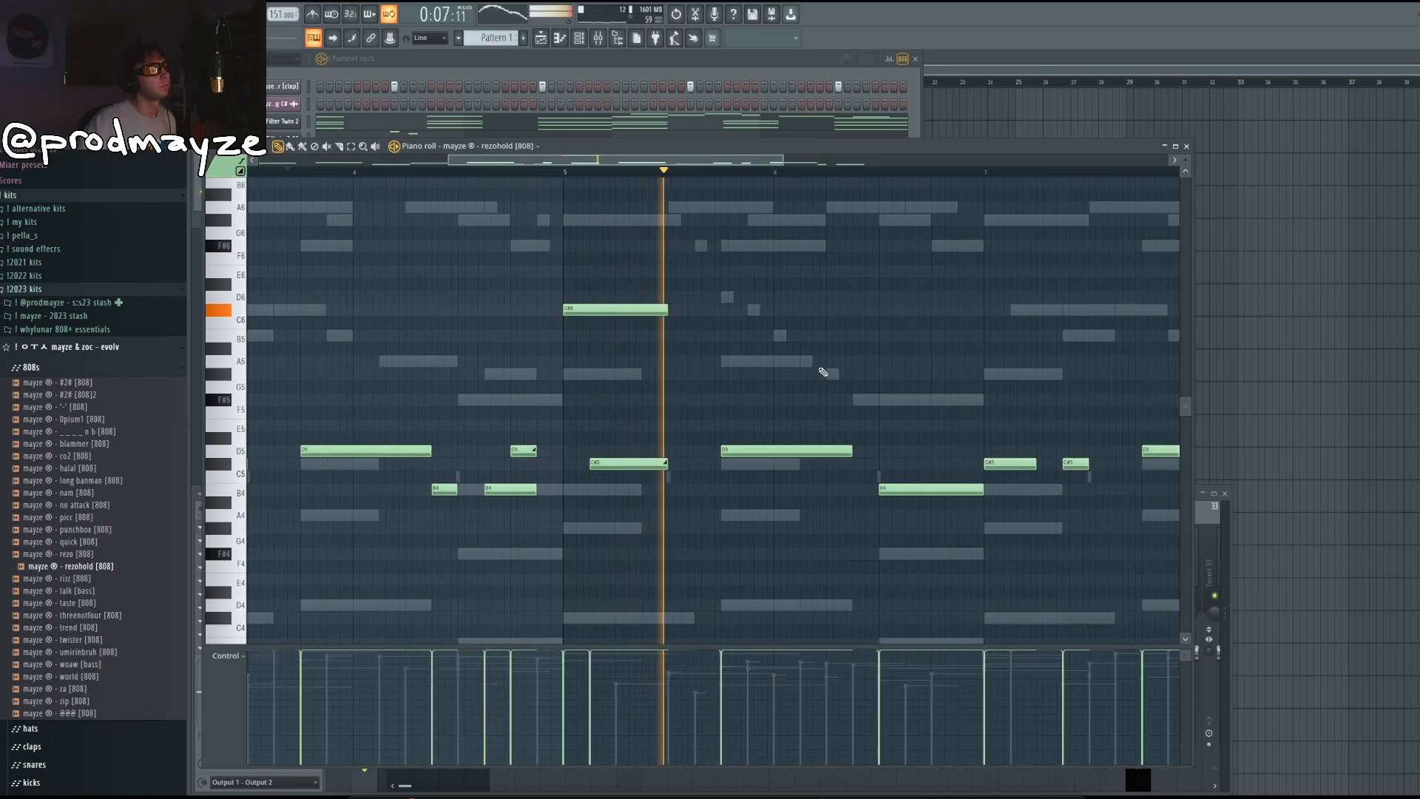
Step: Shorten the C#5 808 note in bar 5, add a short D6 slide note over the end of the C#6 note, and close the piano roll
scroll(821, 372, up, 2)
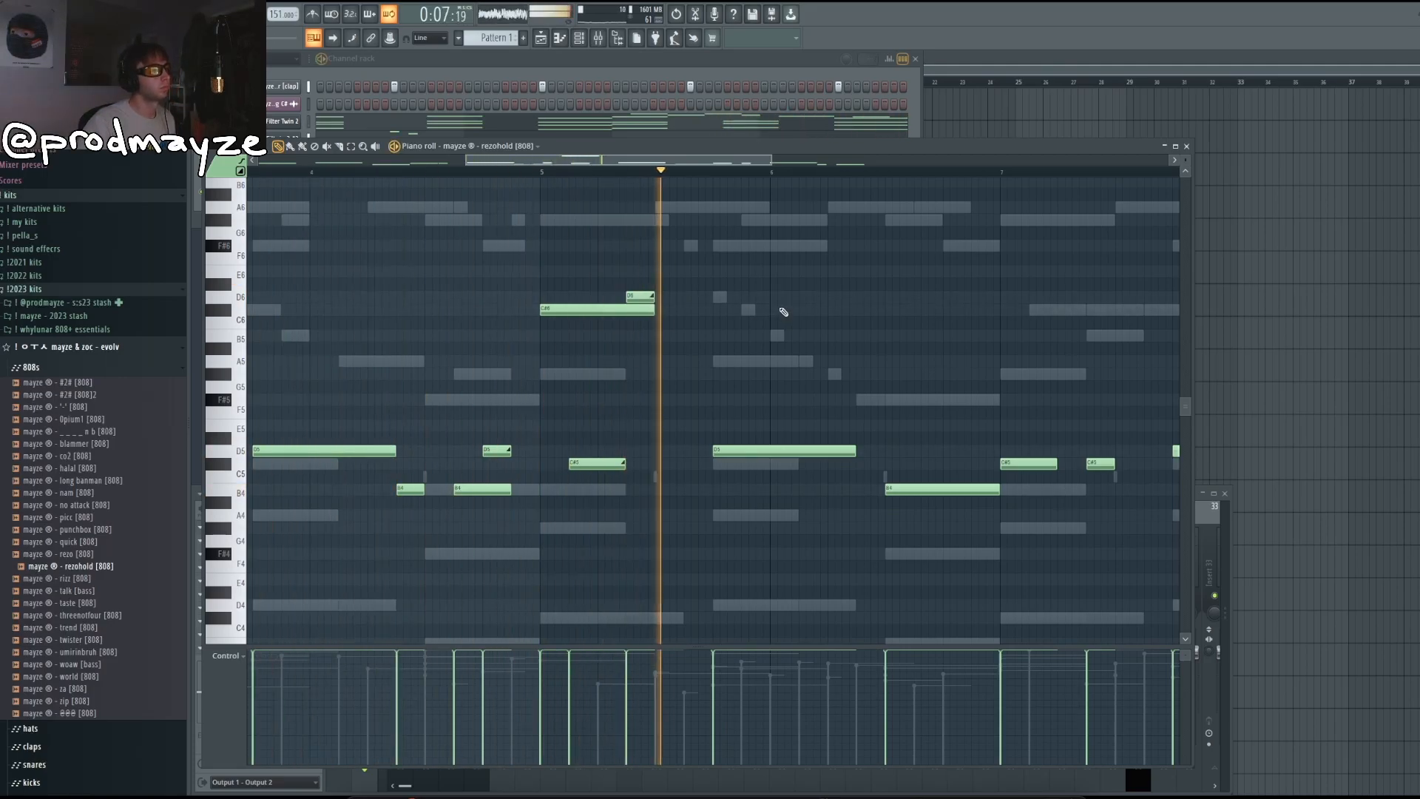
click(1186, 146)
Step: Load the marker [hat] sample from the hats folder and open its piano roll
click(50, 367)
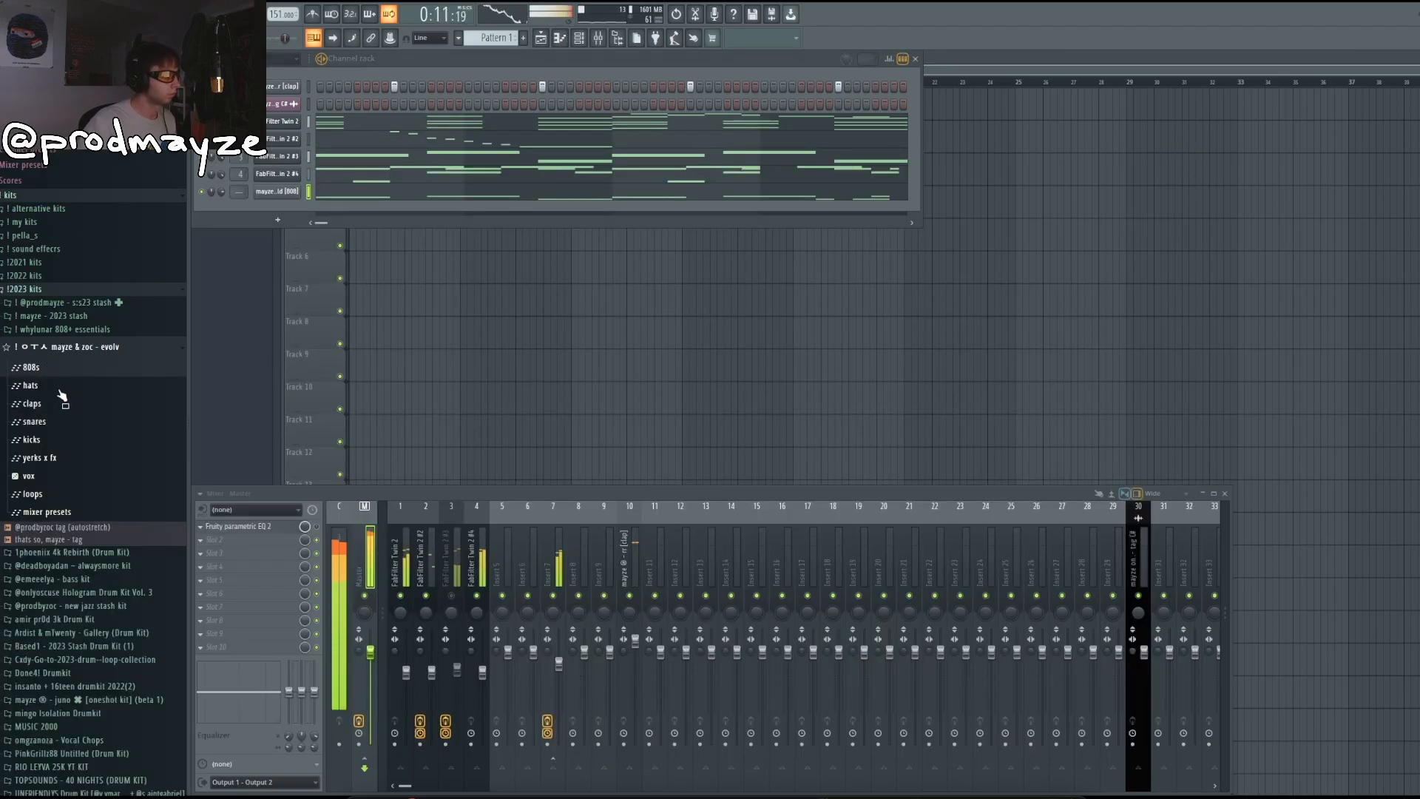
click(60, 386)
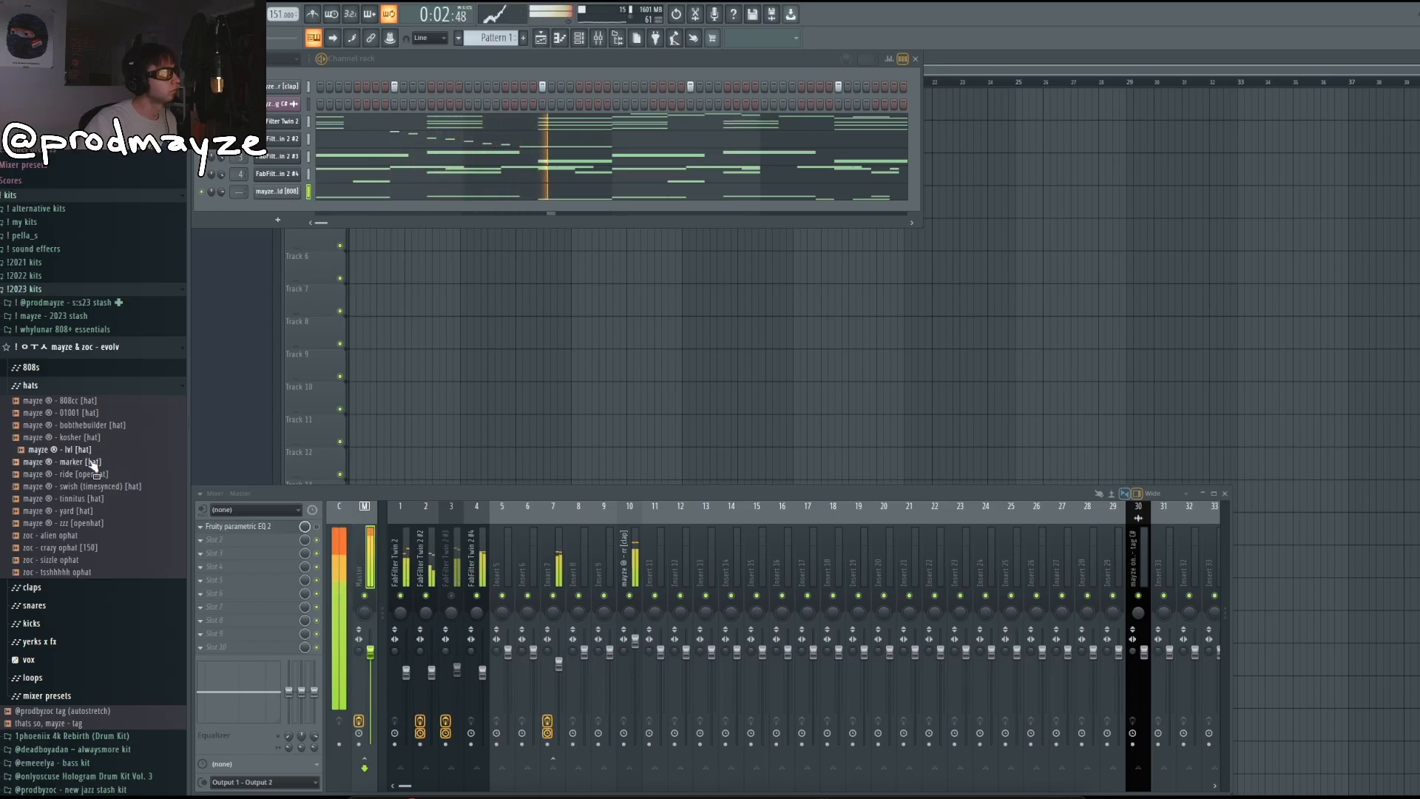
key(F7)
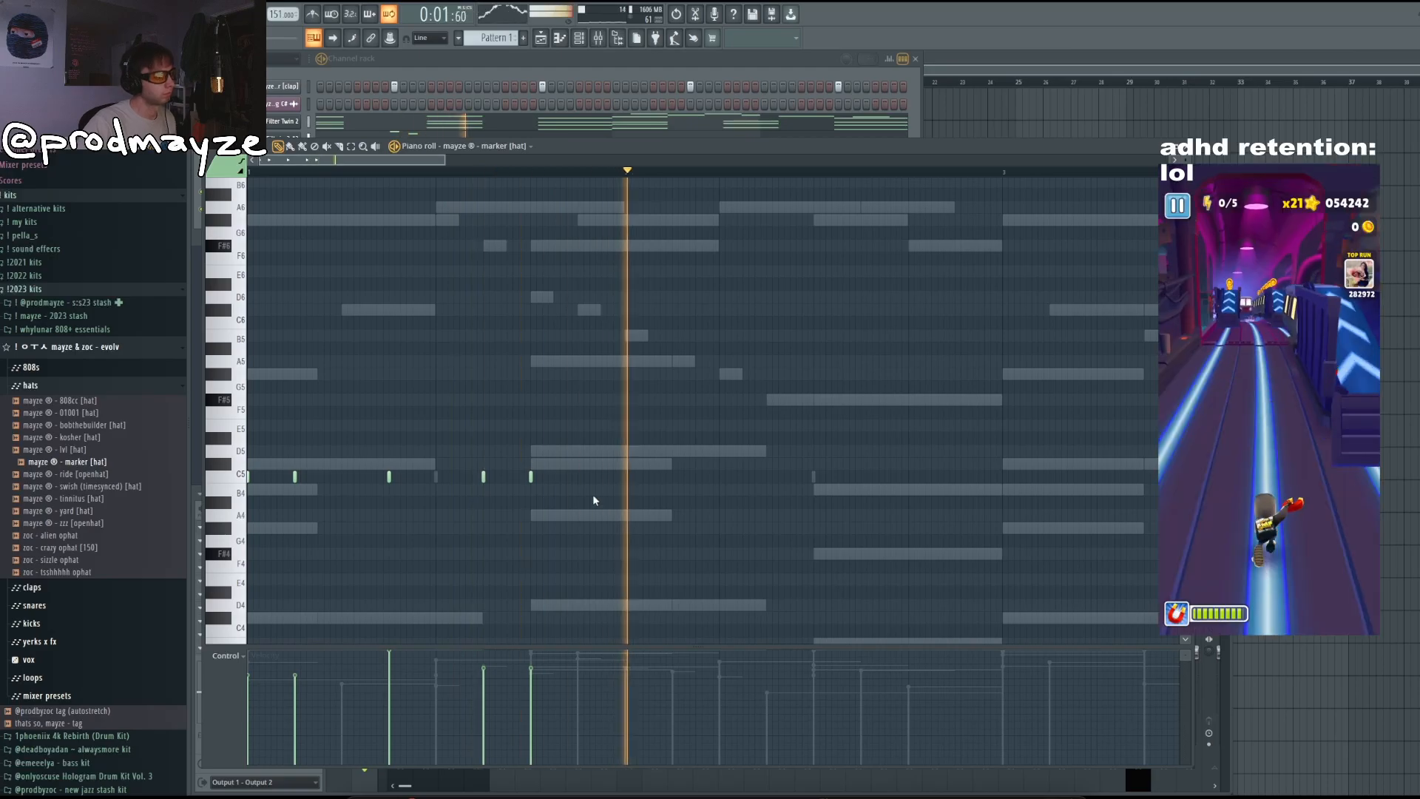
Step: Continue the C5 hat pattern with eighth-note hits from the last beat of bar 1 into the first beat of bar 2
key(space)
click(584, 476)
key(space)
scroll(554, 491, down, 1)
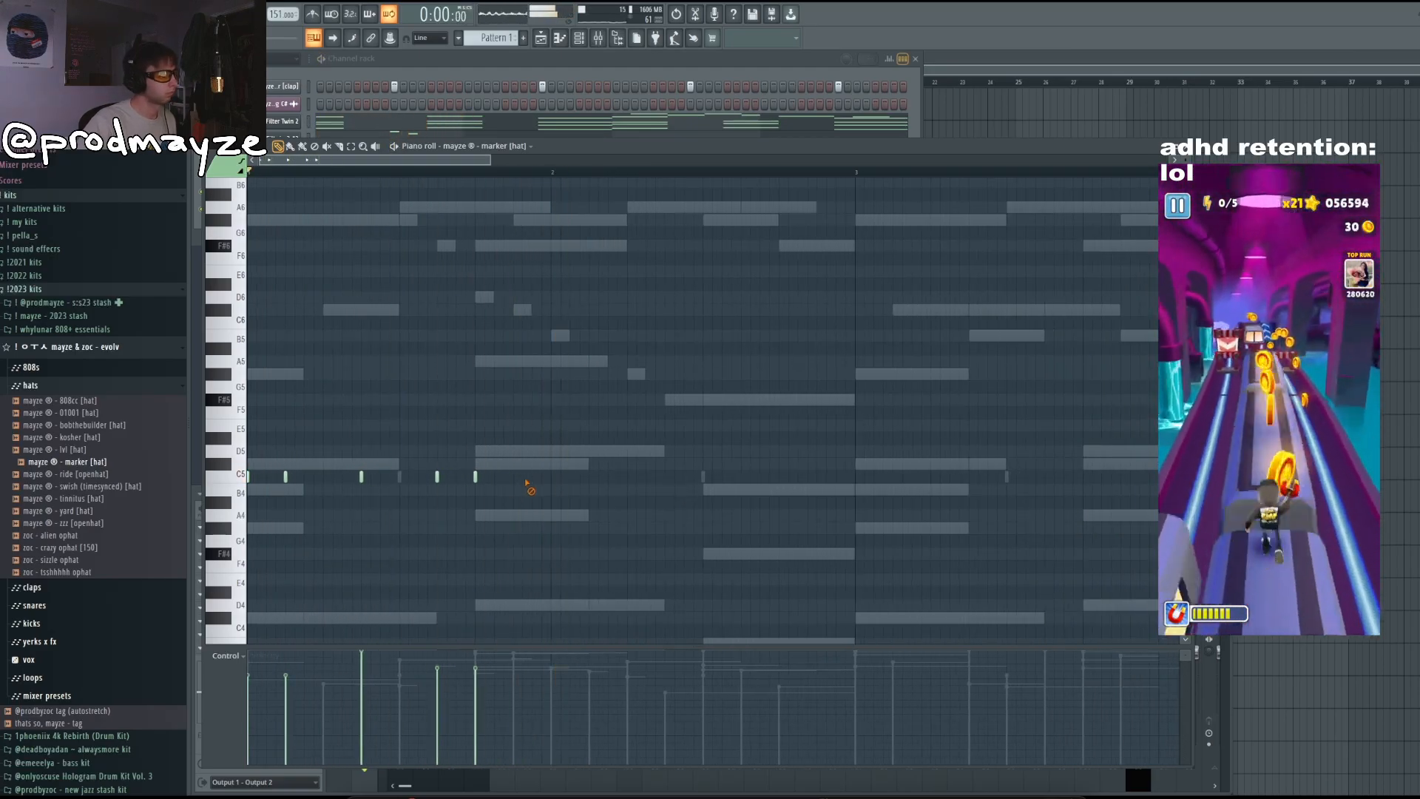
click(554, 482)
click(593, 482)
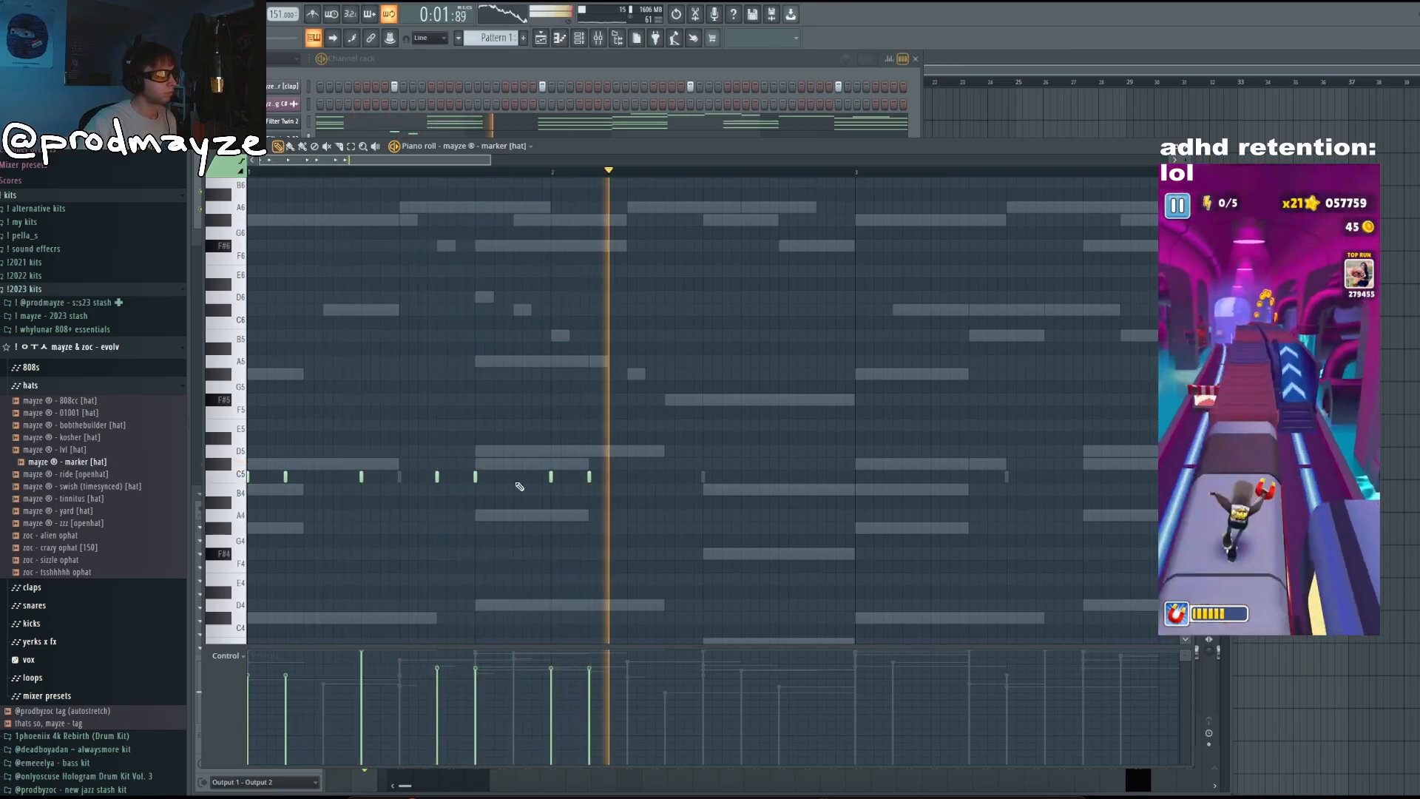
key(space)
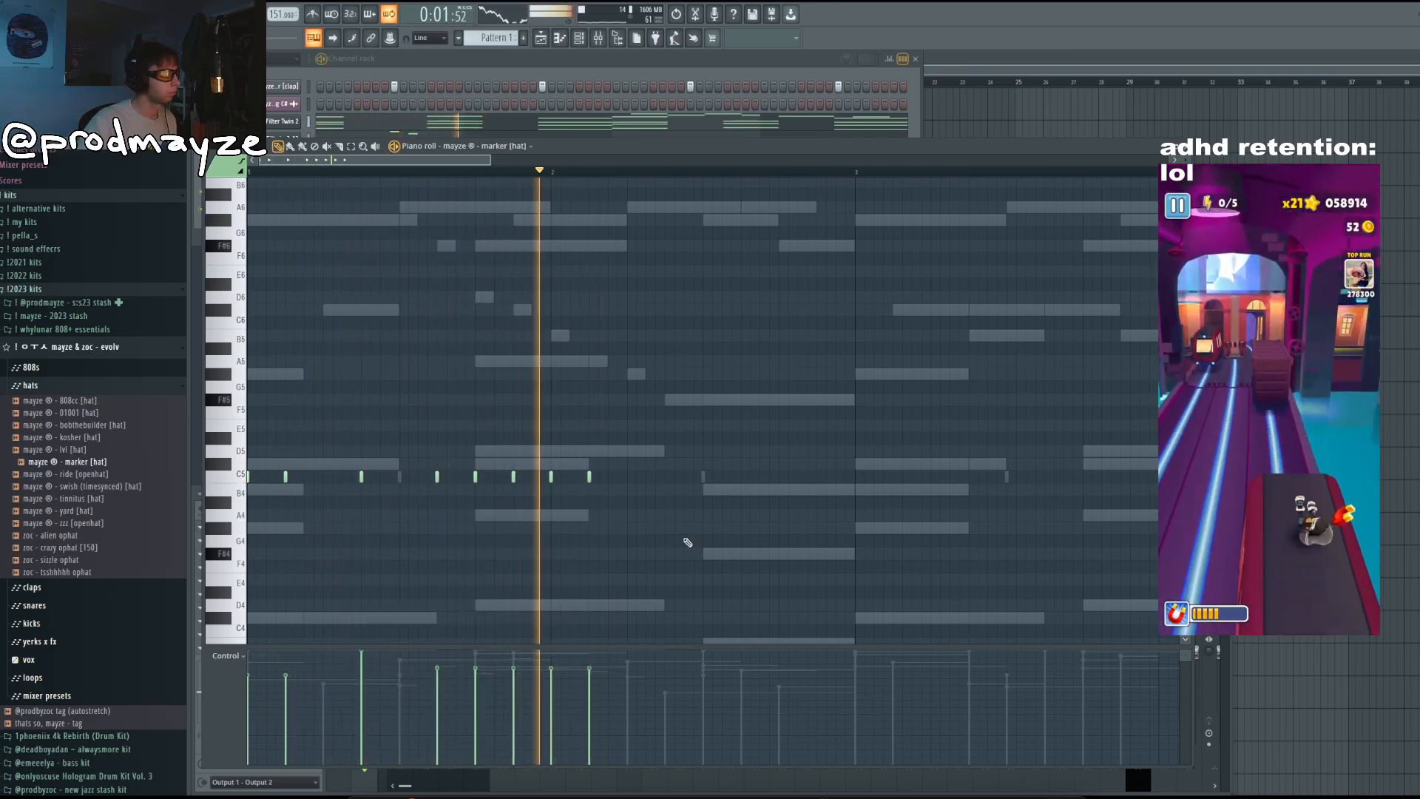
Step: Build a rapid five-note hat roll on C5 early in bar 2, followed by a single hit on the third beat's approach
click(601, 480)
click(606, 481)
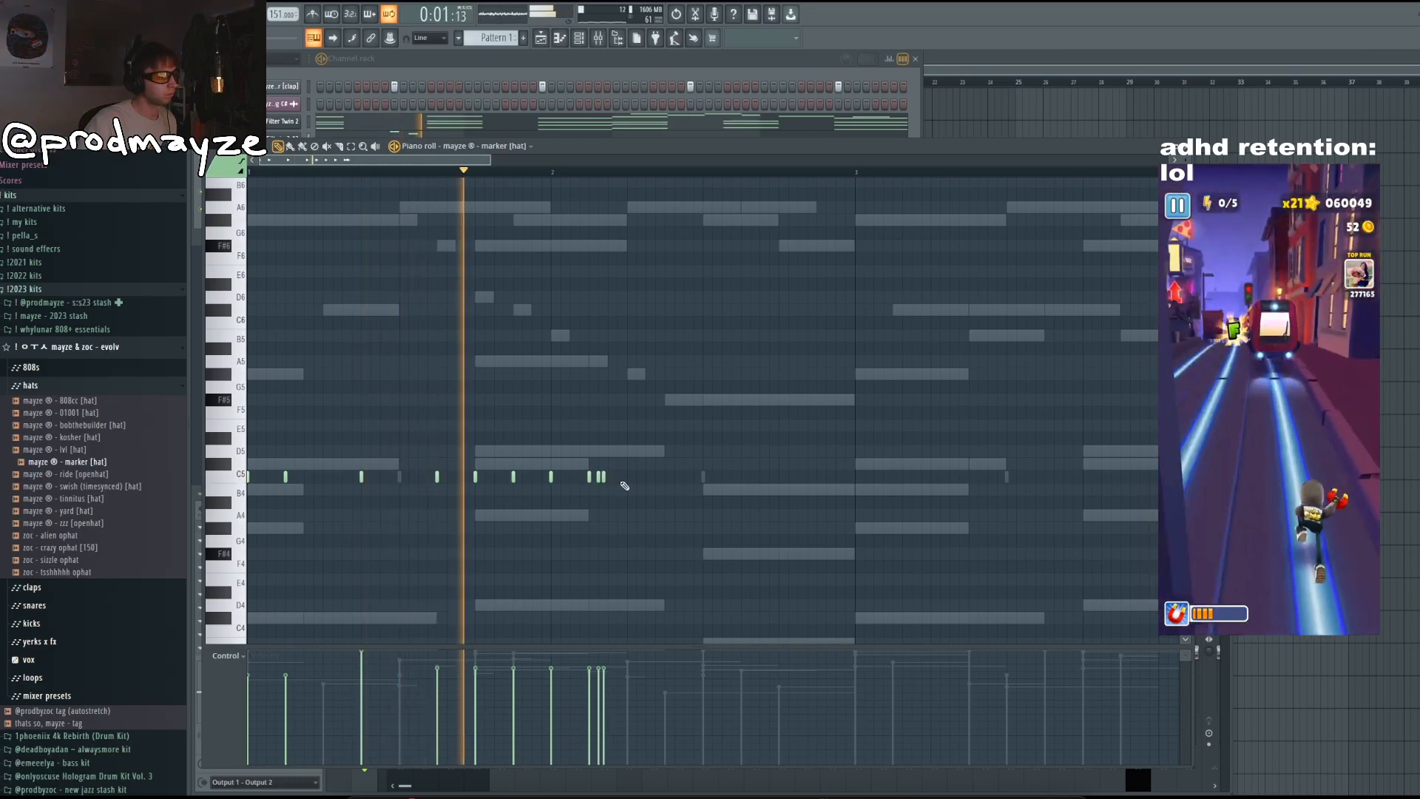
click(616, 482)
scroll(606, 491, up, 1)
key(space)
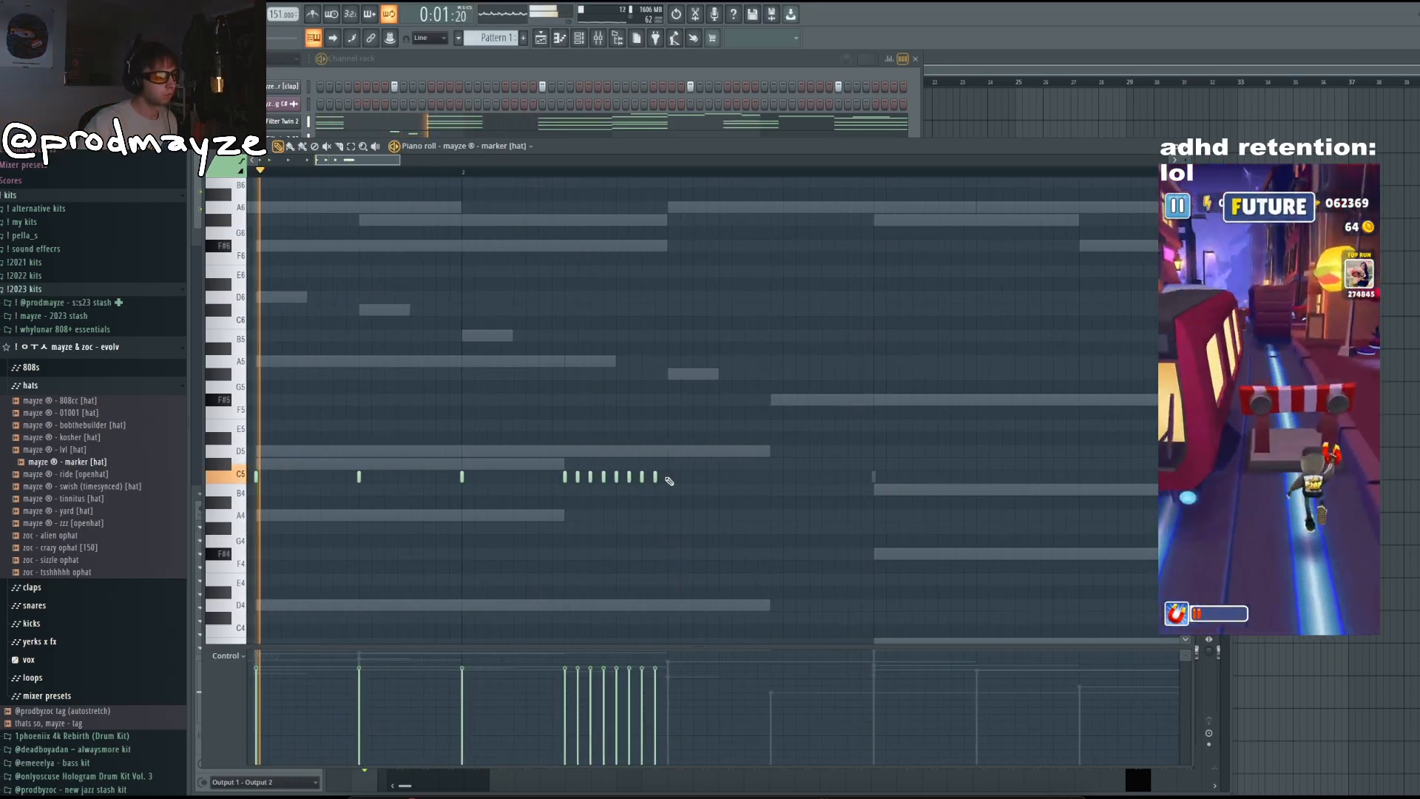
right_click(654, 477)
right_click(642, 477)
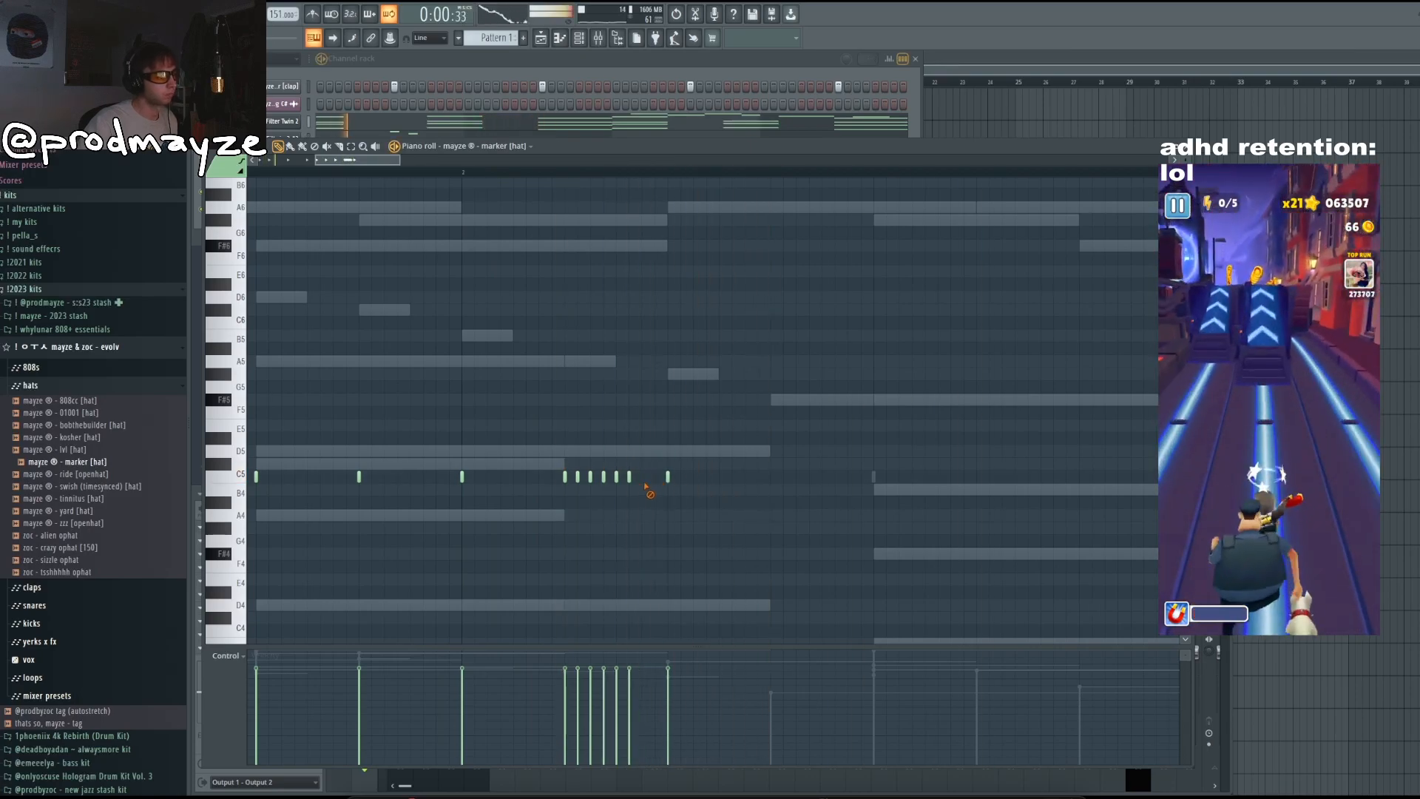
scroll(631, 489, down, 1)
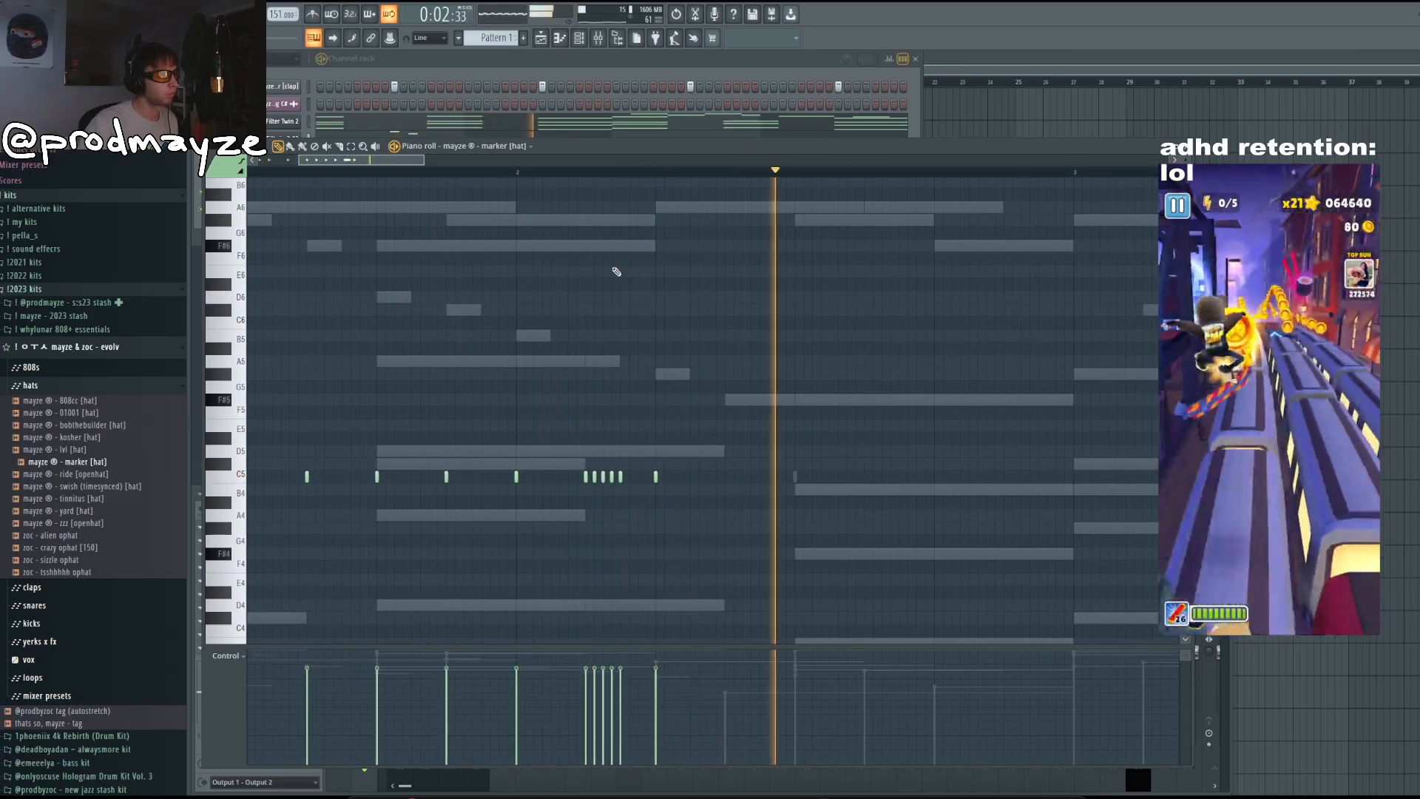
Step: Show note fine pitch for the hat and ramp it upward across the five roll notes
key(space)
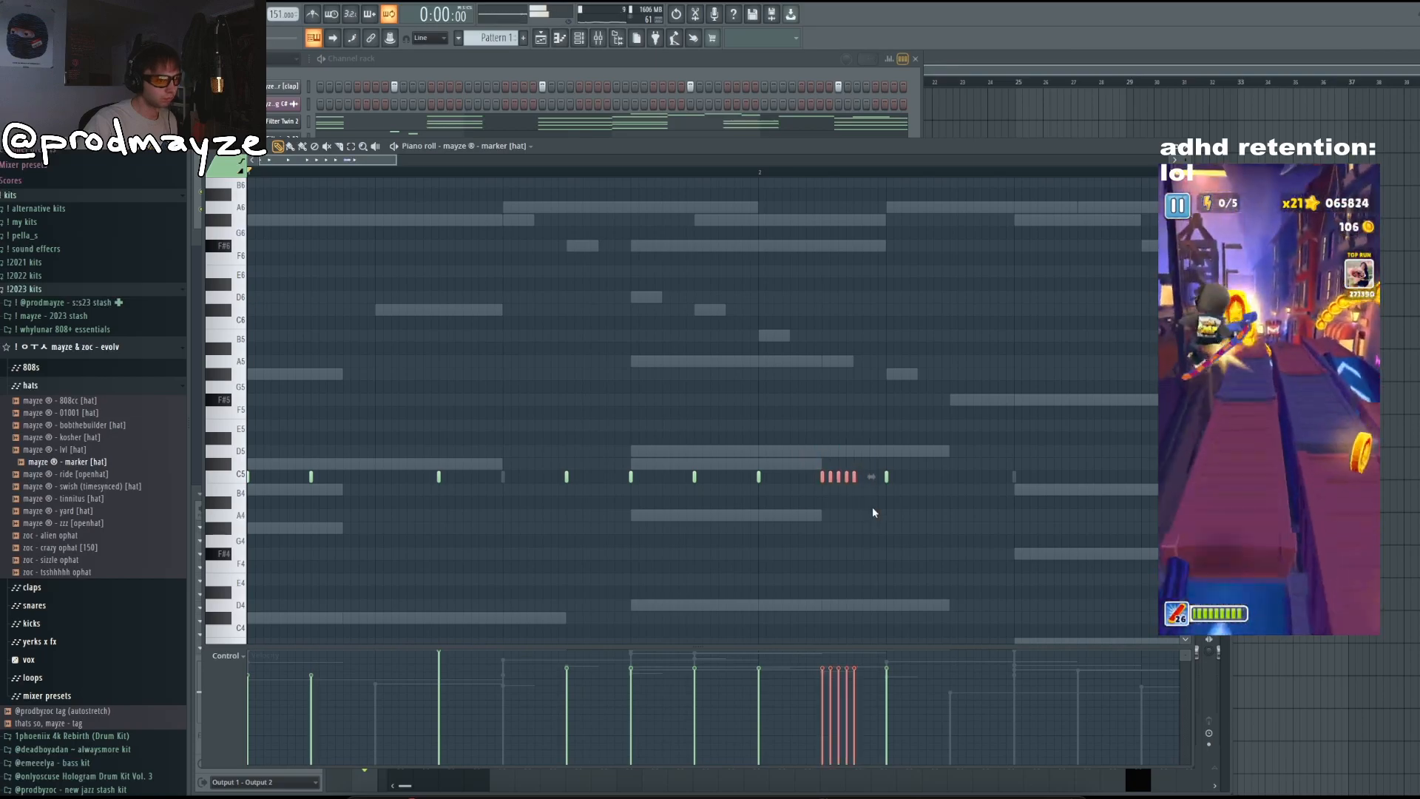
click(228, 656)
click(263, 734)
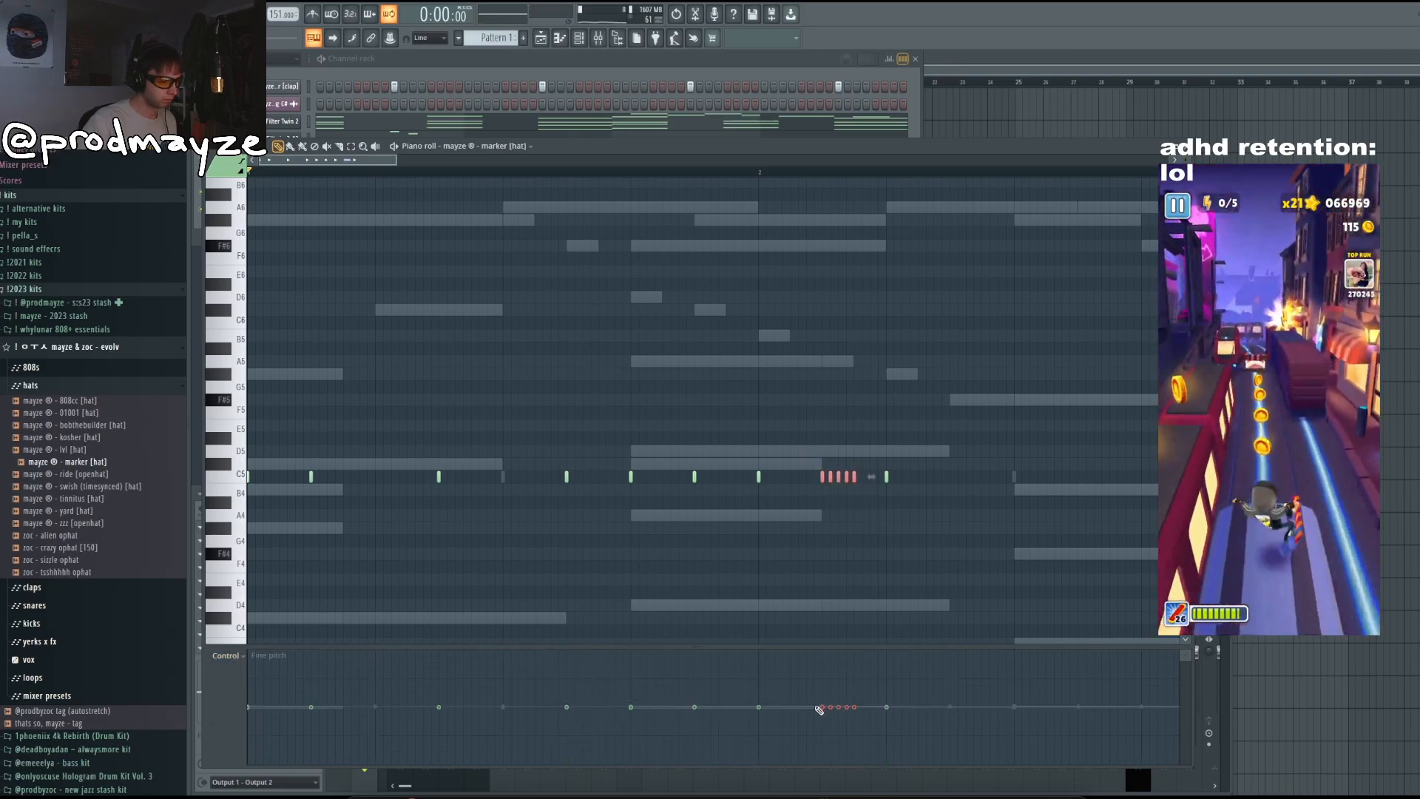
scroll(913, 560, down, 1)
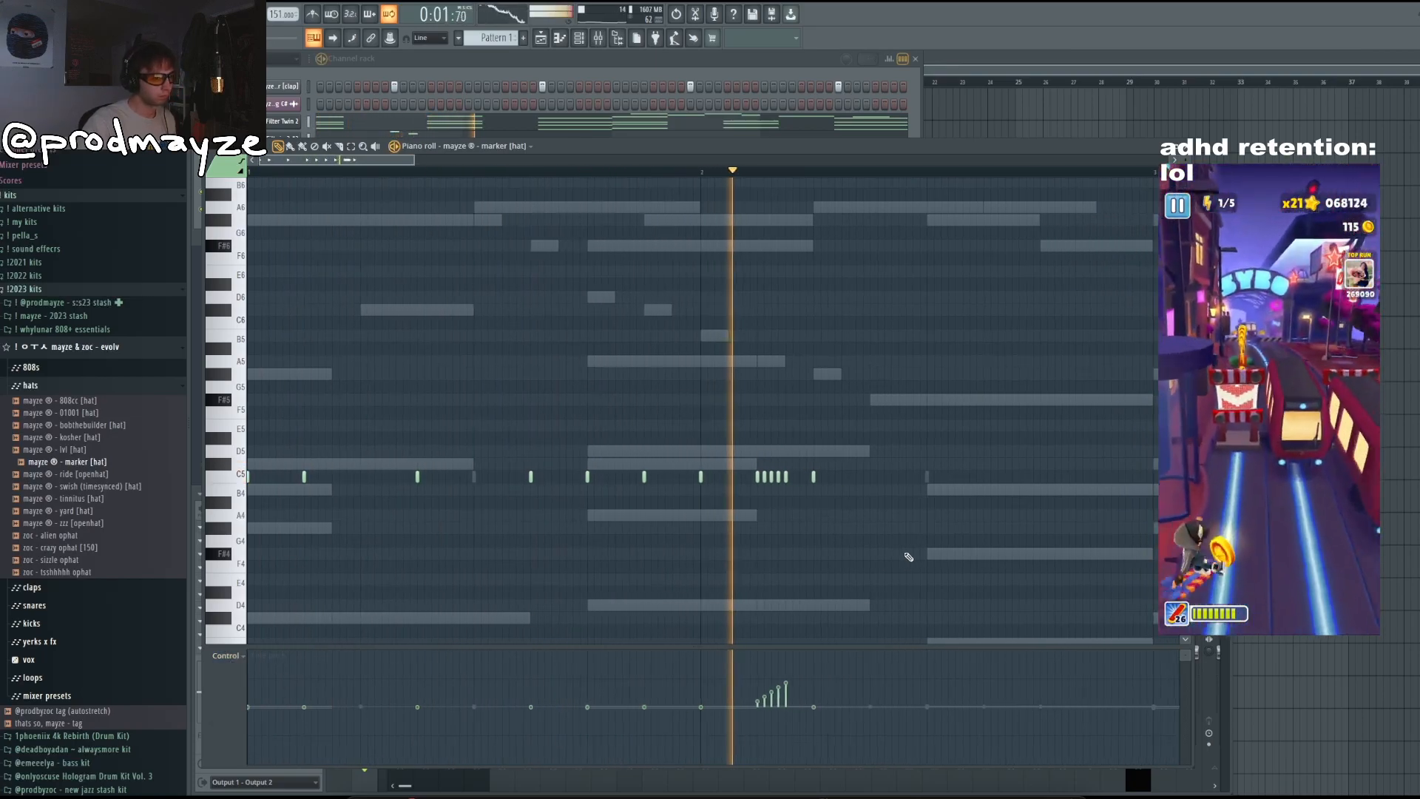
Step: Add three C5 hat hits in the second half of bar 2, with fine pitch lowered on the first and rising back toward neutral
scroll(821, 537, down, 1)
drag(864, 708, 864, 734)
click(916, 479)
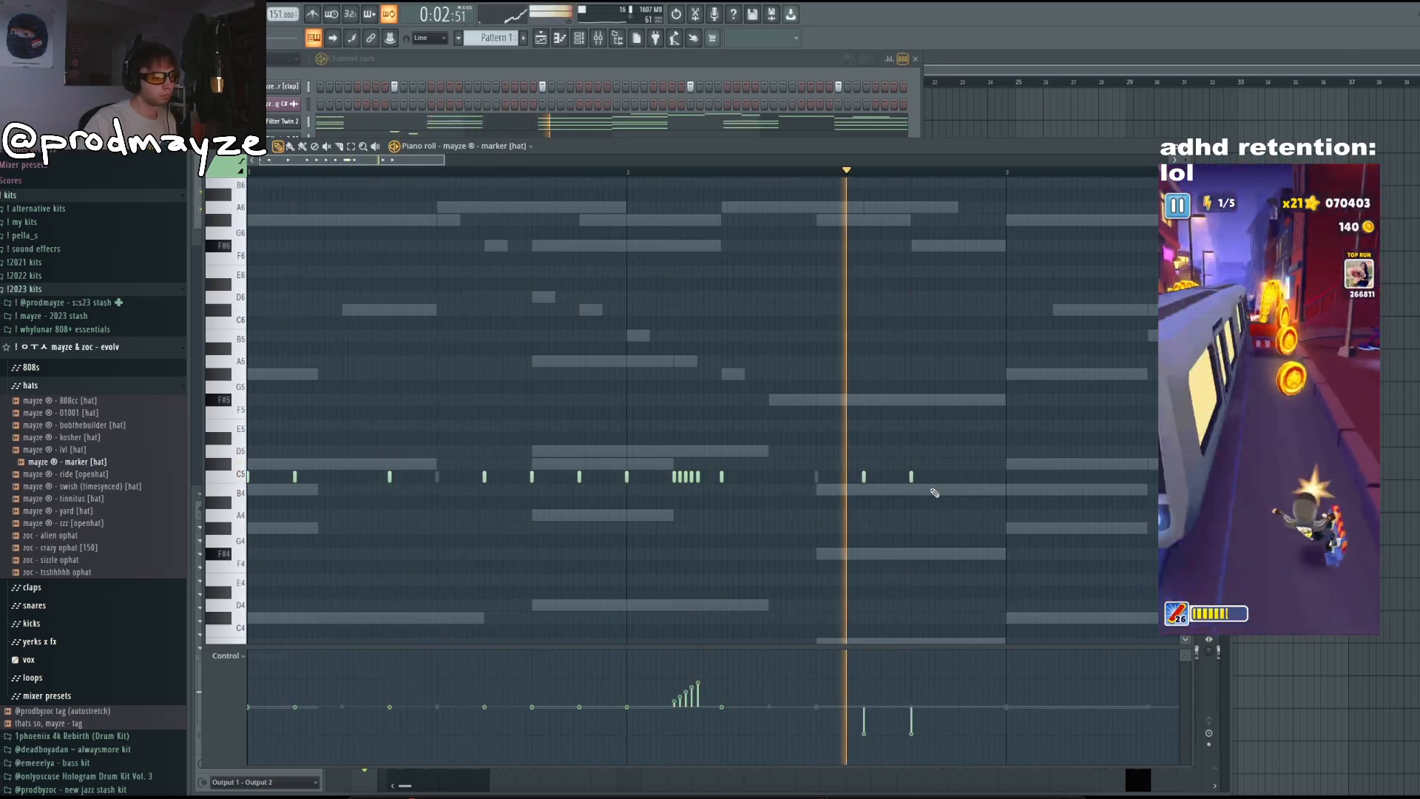
key(space)
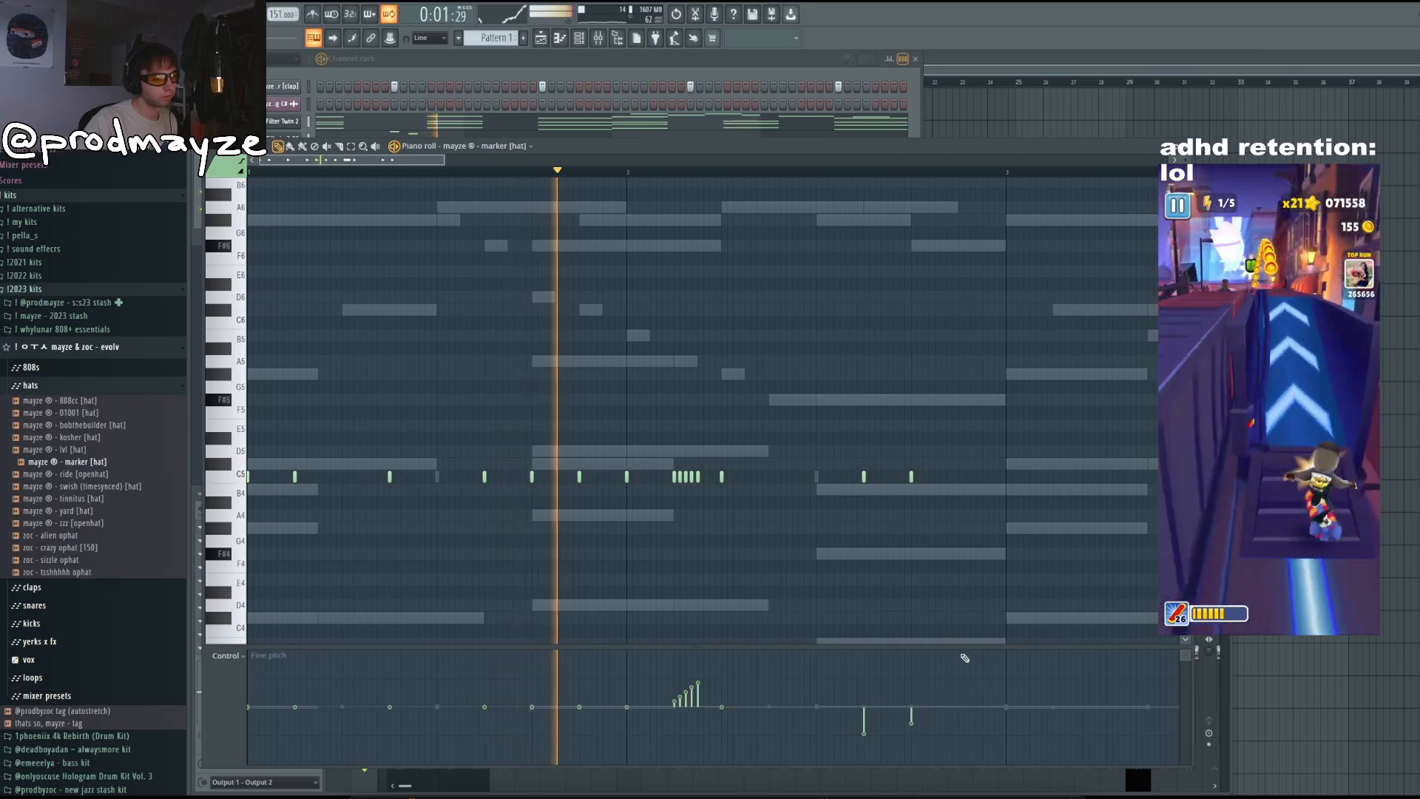
click(961, 481)
drag(963, 722, 965, 708)
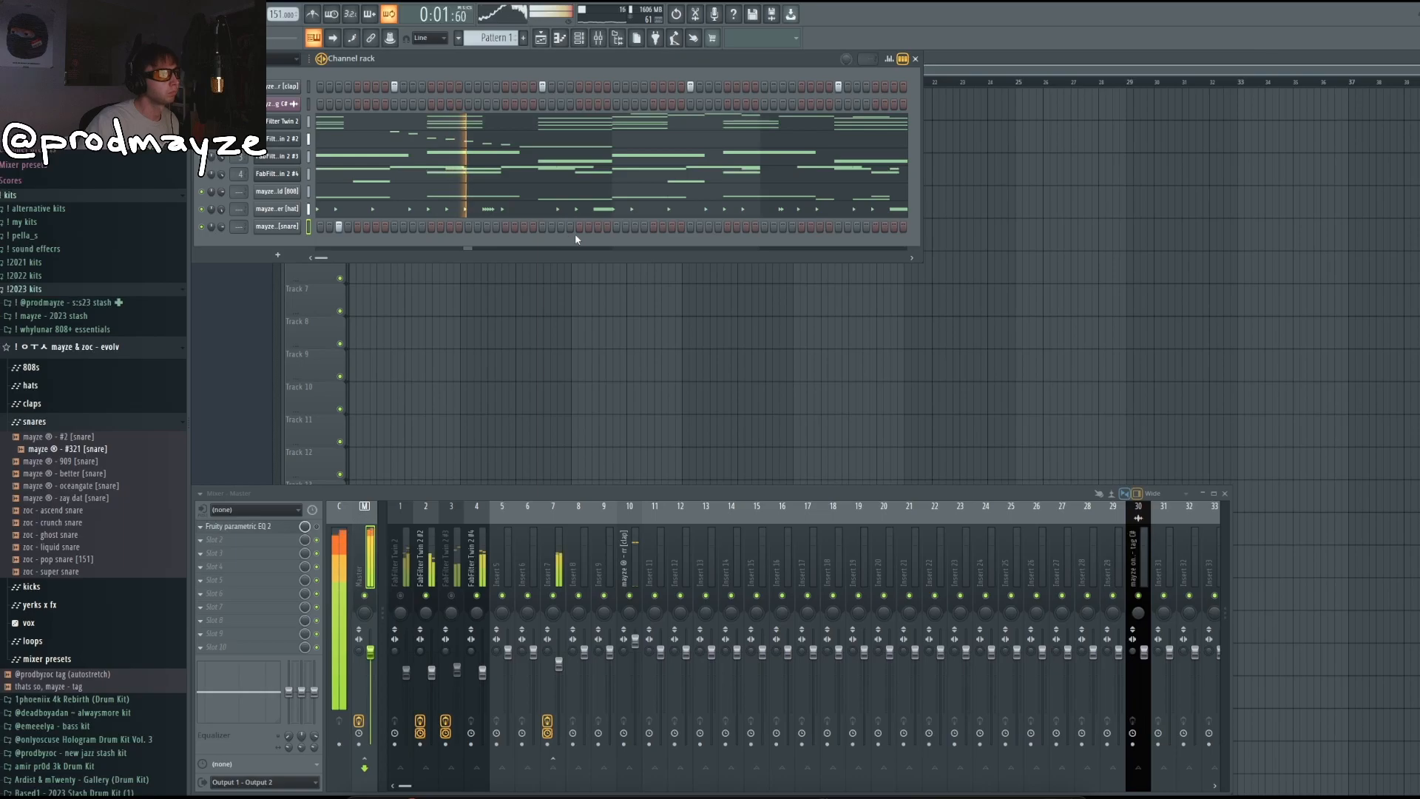
Step: Place #321 snare hits on steps 37 and 39, and add the say dat [snare] sample on steps 5 and 35
click(672, 226)
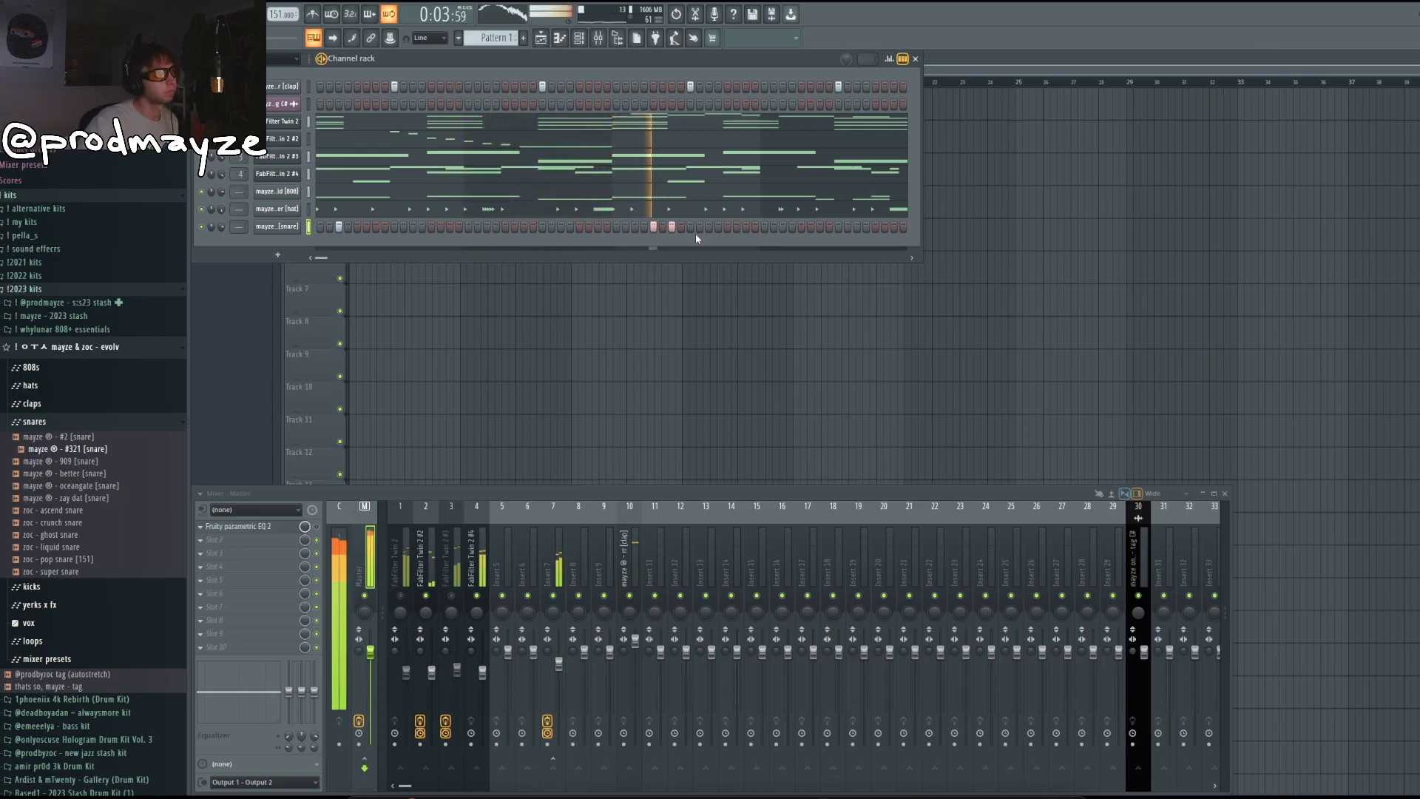
click(875, 227)
click(886, 227)
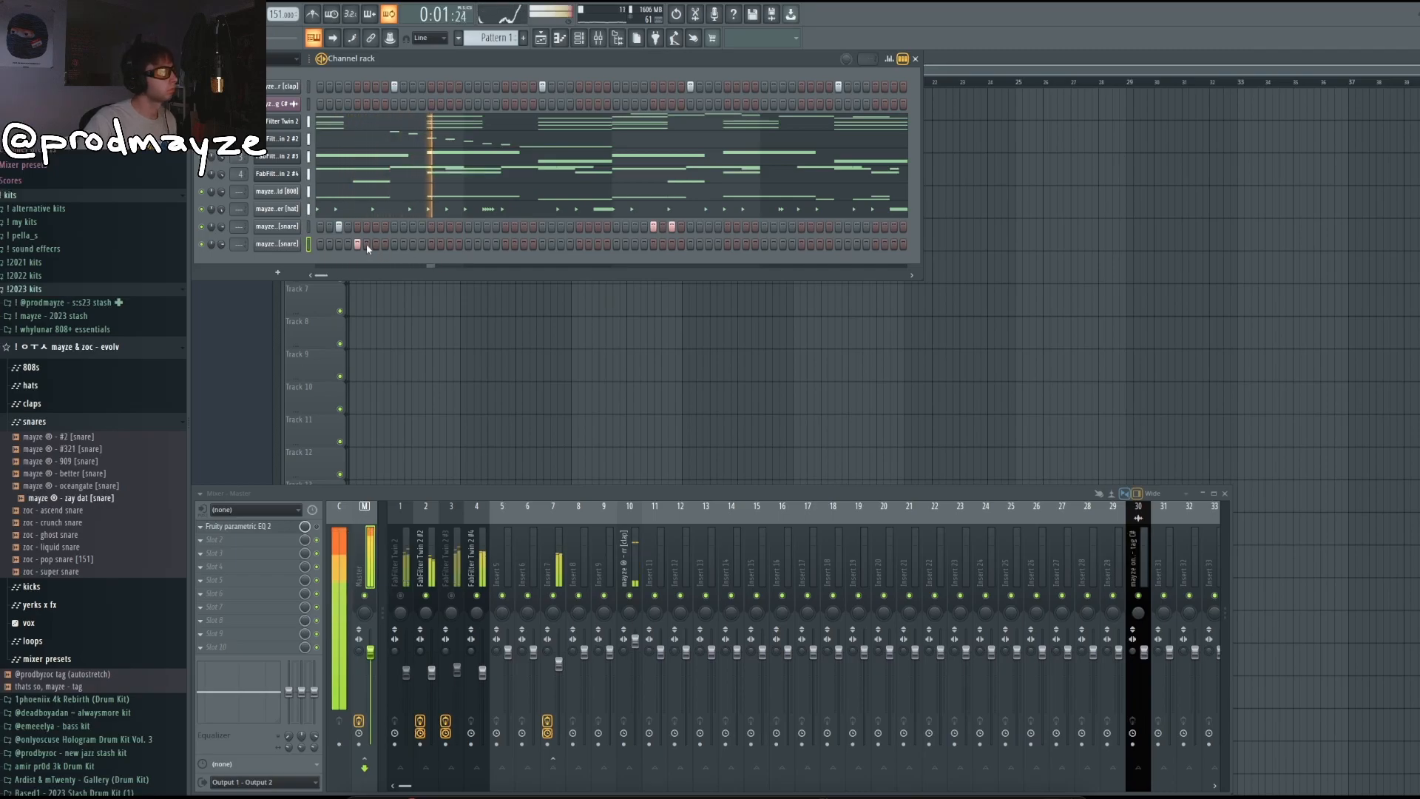
click(635, 245)
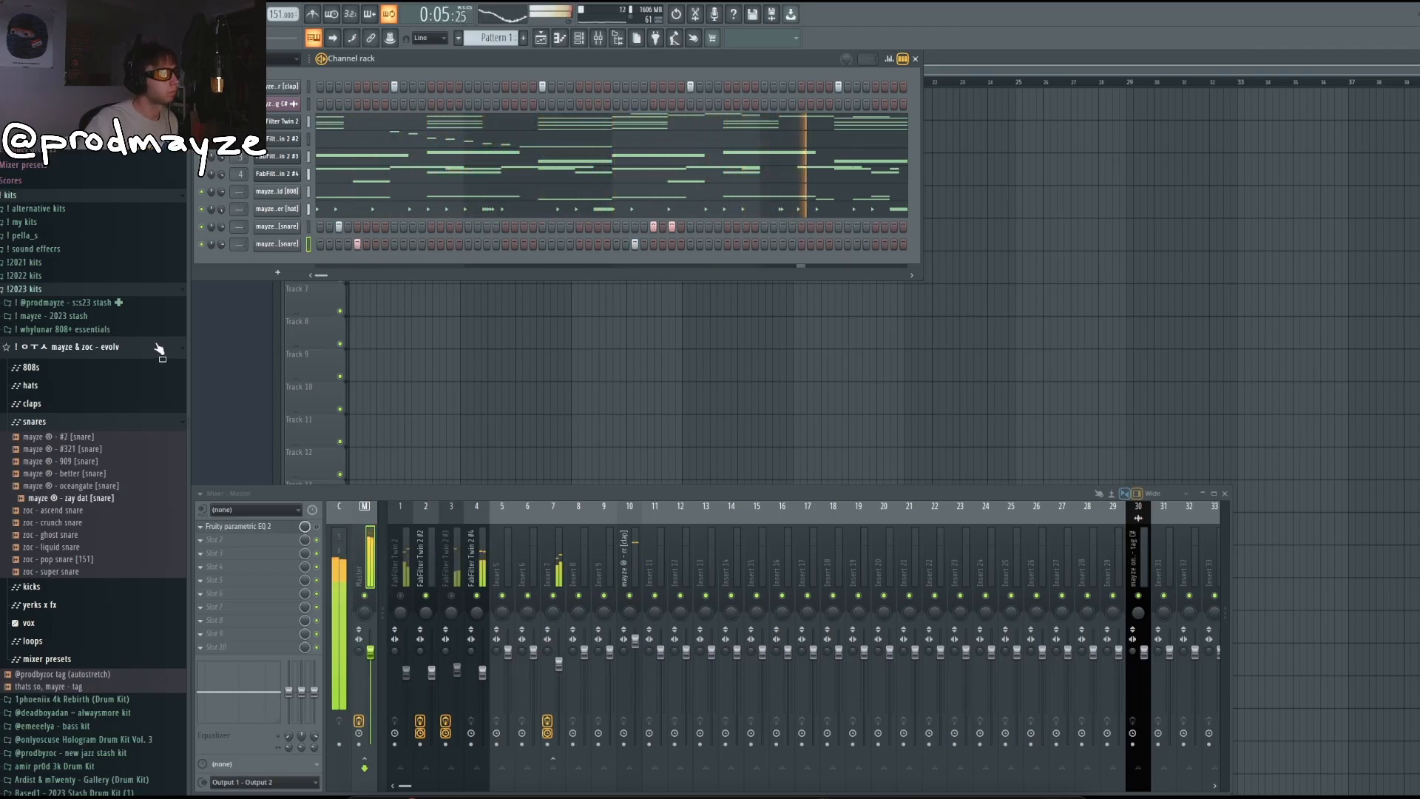
Step: Load the ride [openhat] sample with a hit on step 1 and open its volume envelope settings
click(48, 423)
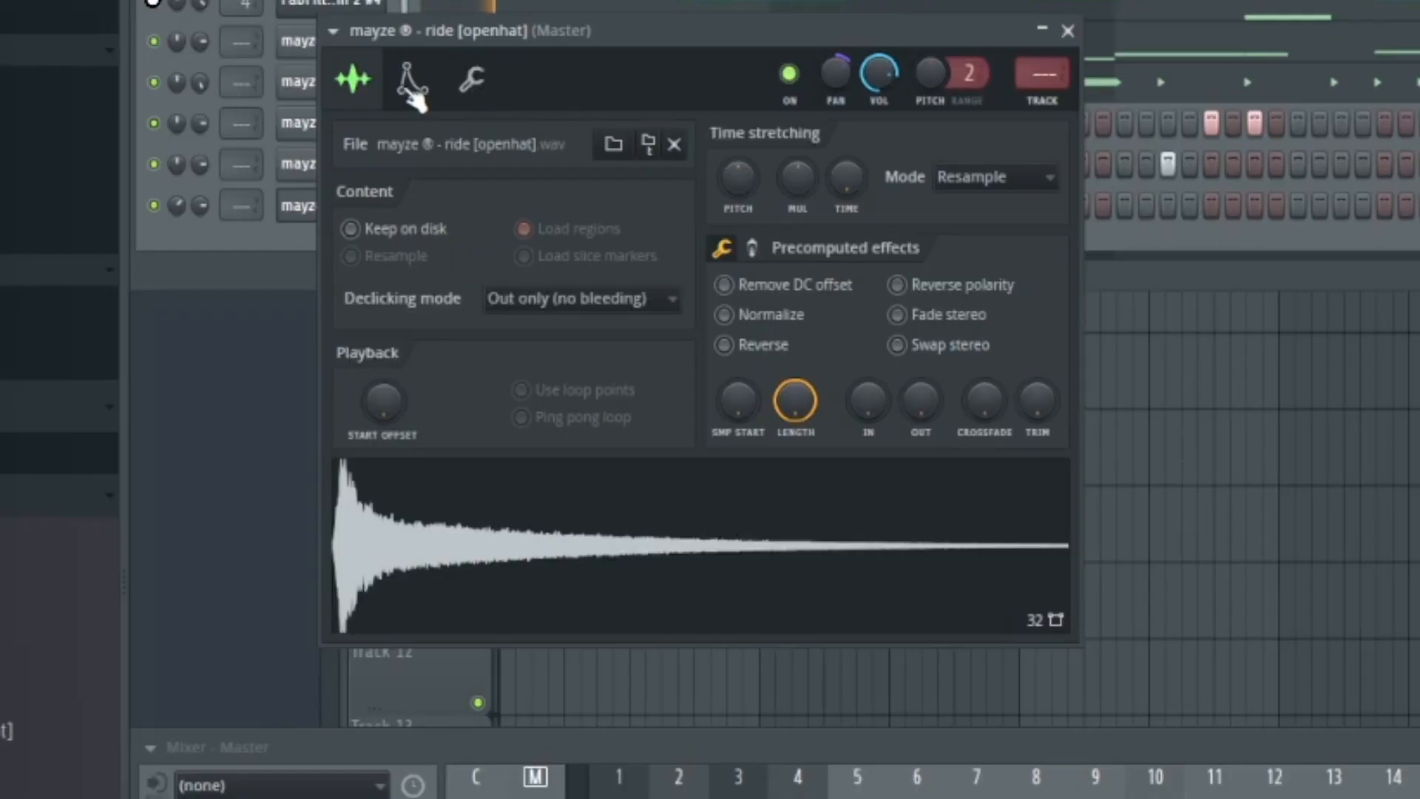
click(405, 87)
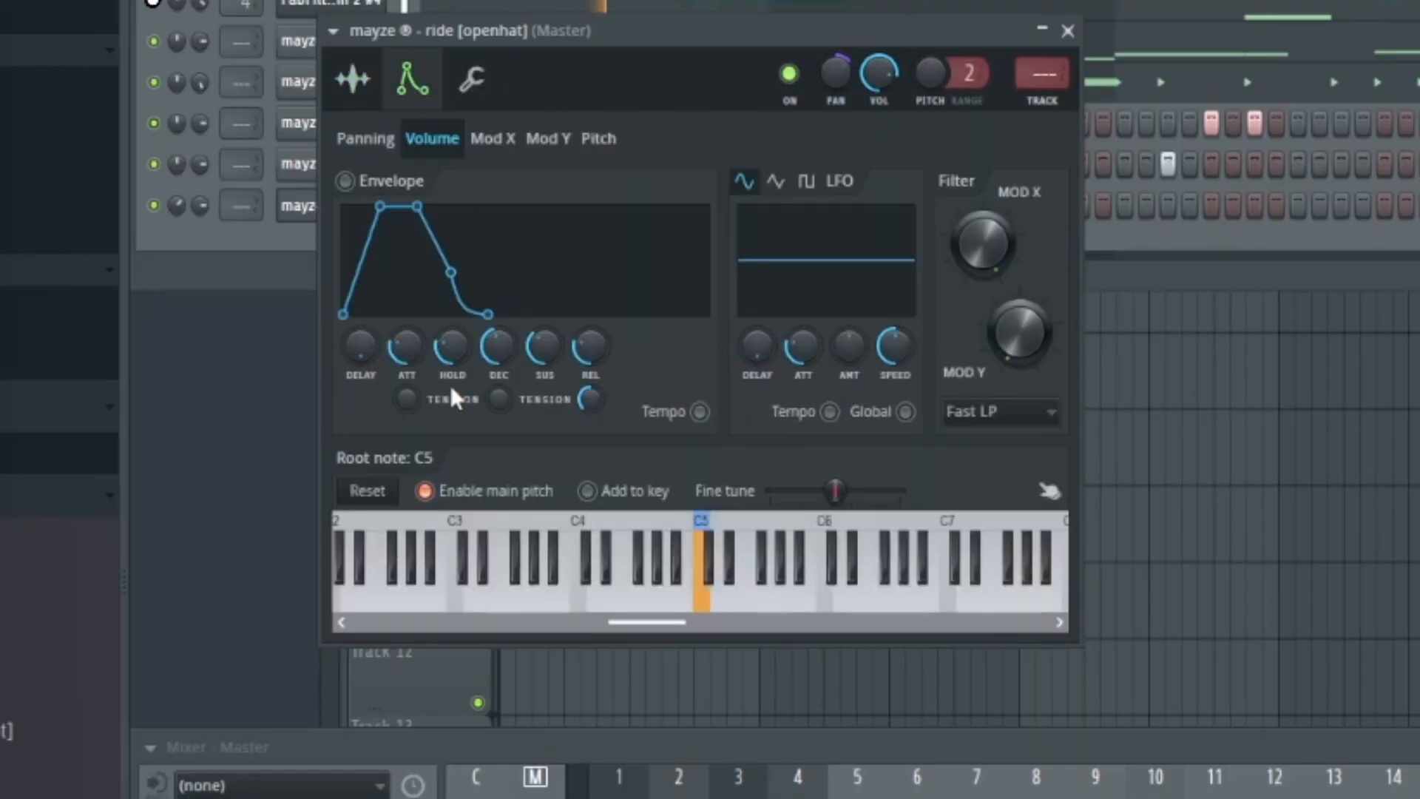
click(1067, 31)
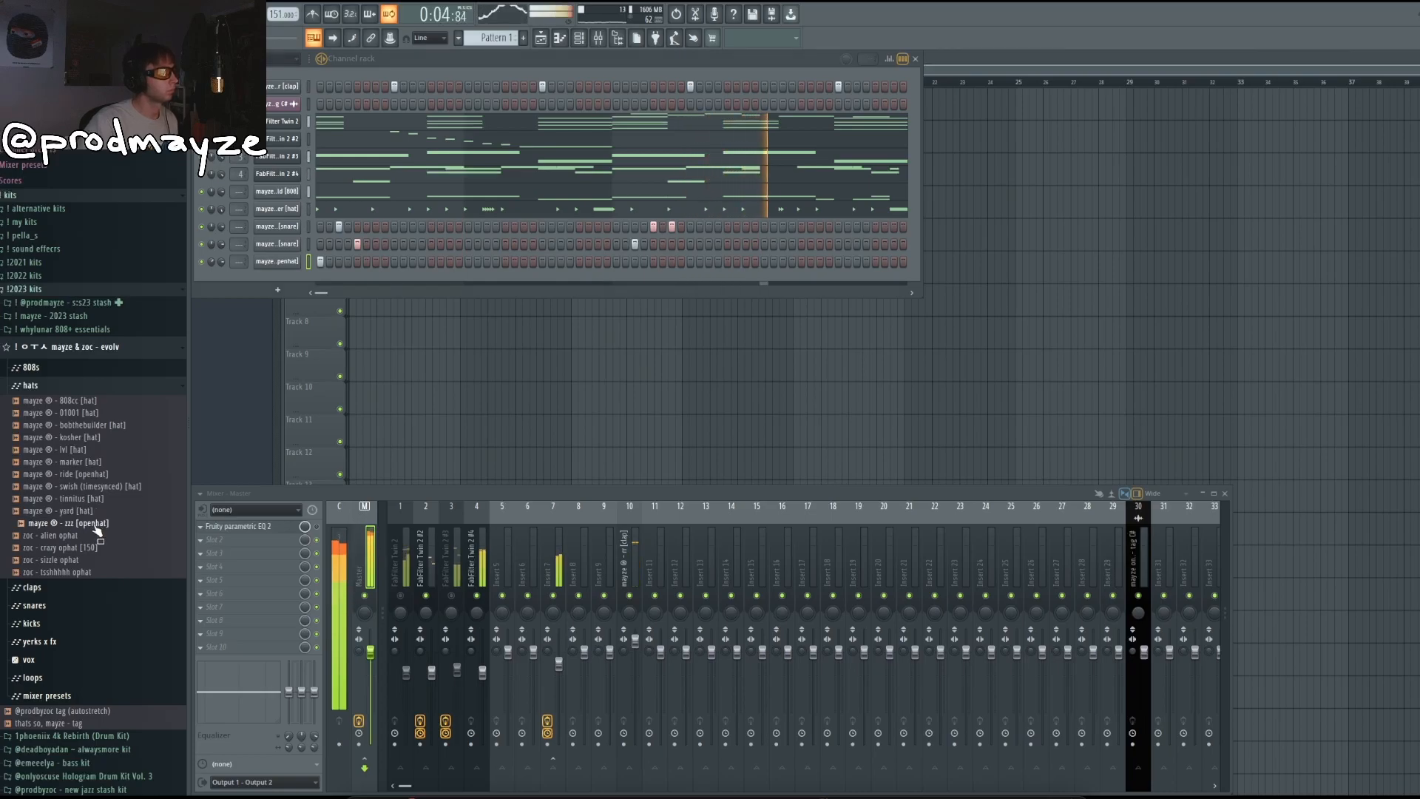
Step: Add the zzz [openhat] sample as a new channel and place hits on steps 13 and 21
drag(281, 273, 283, 274)
key(space)
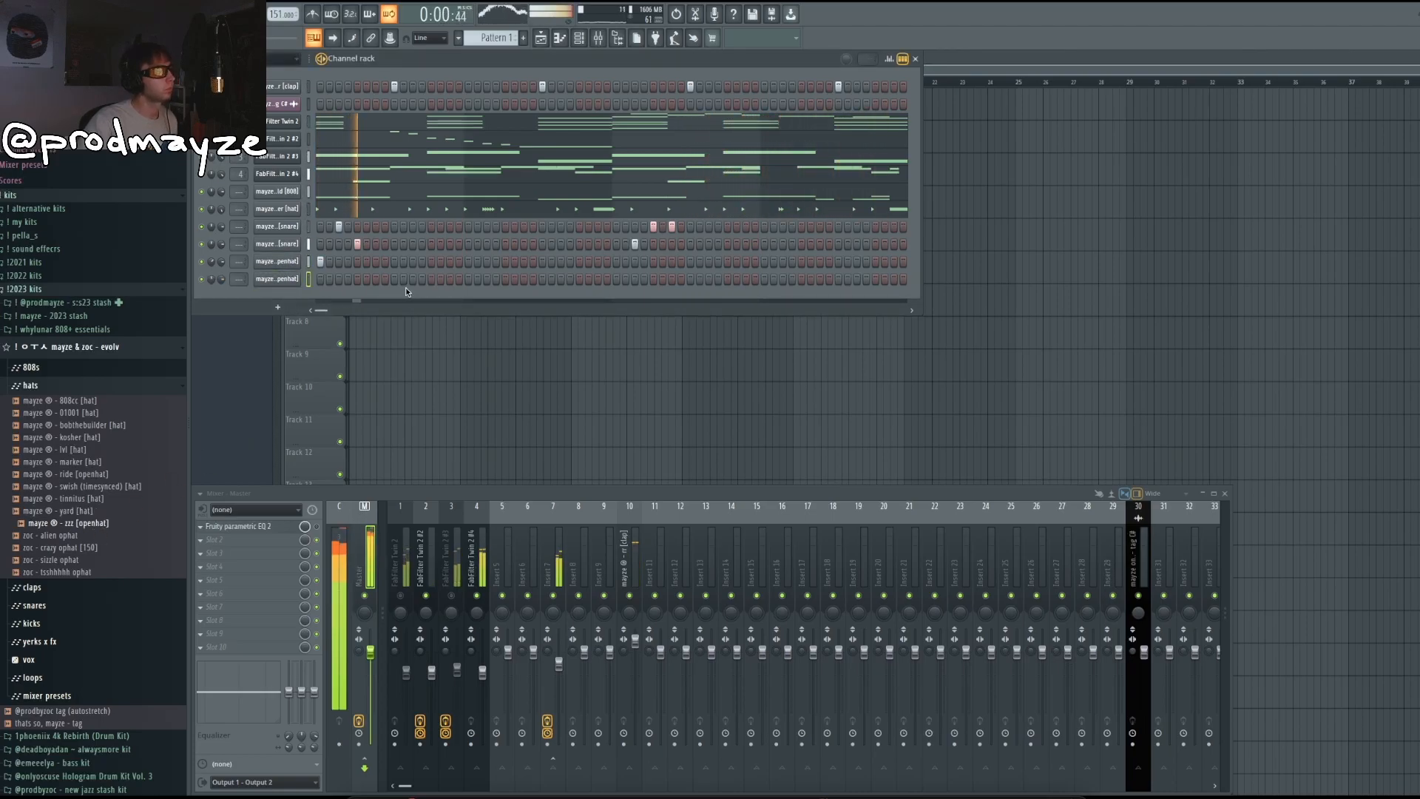
click(431, 278)
key(space)
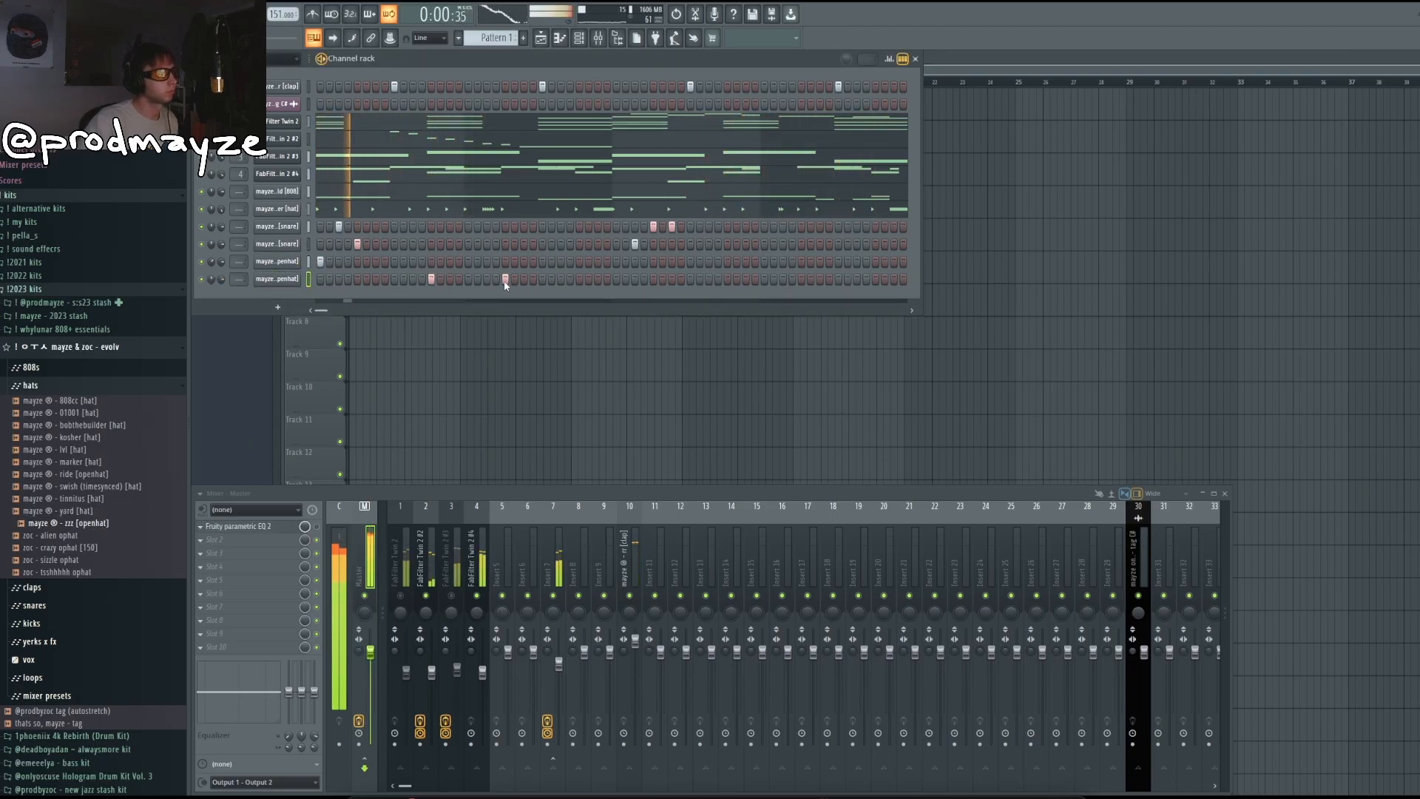
Step: Enable the zzz open hat's volume envelope with attack and release at zero
click(285, 281)
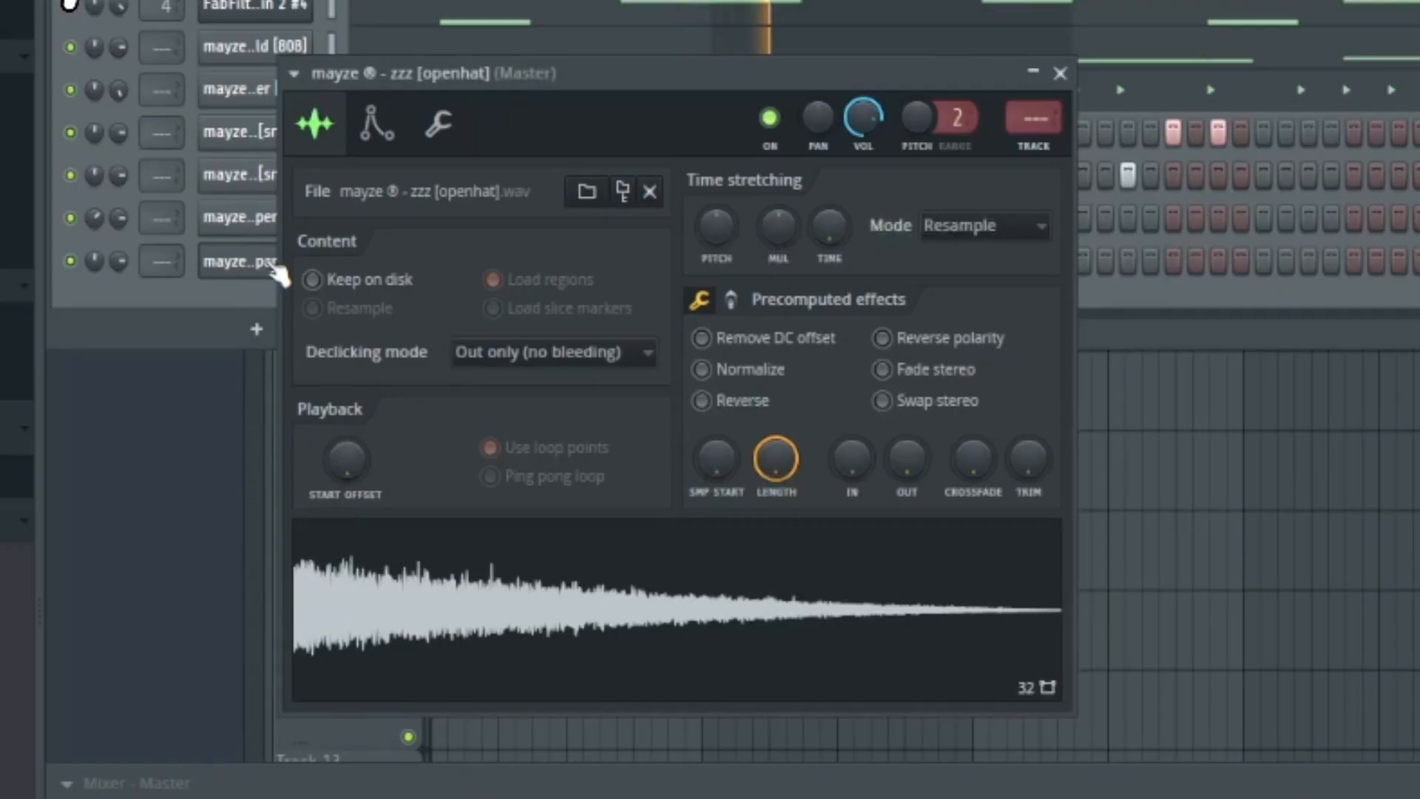
click(376, 124)
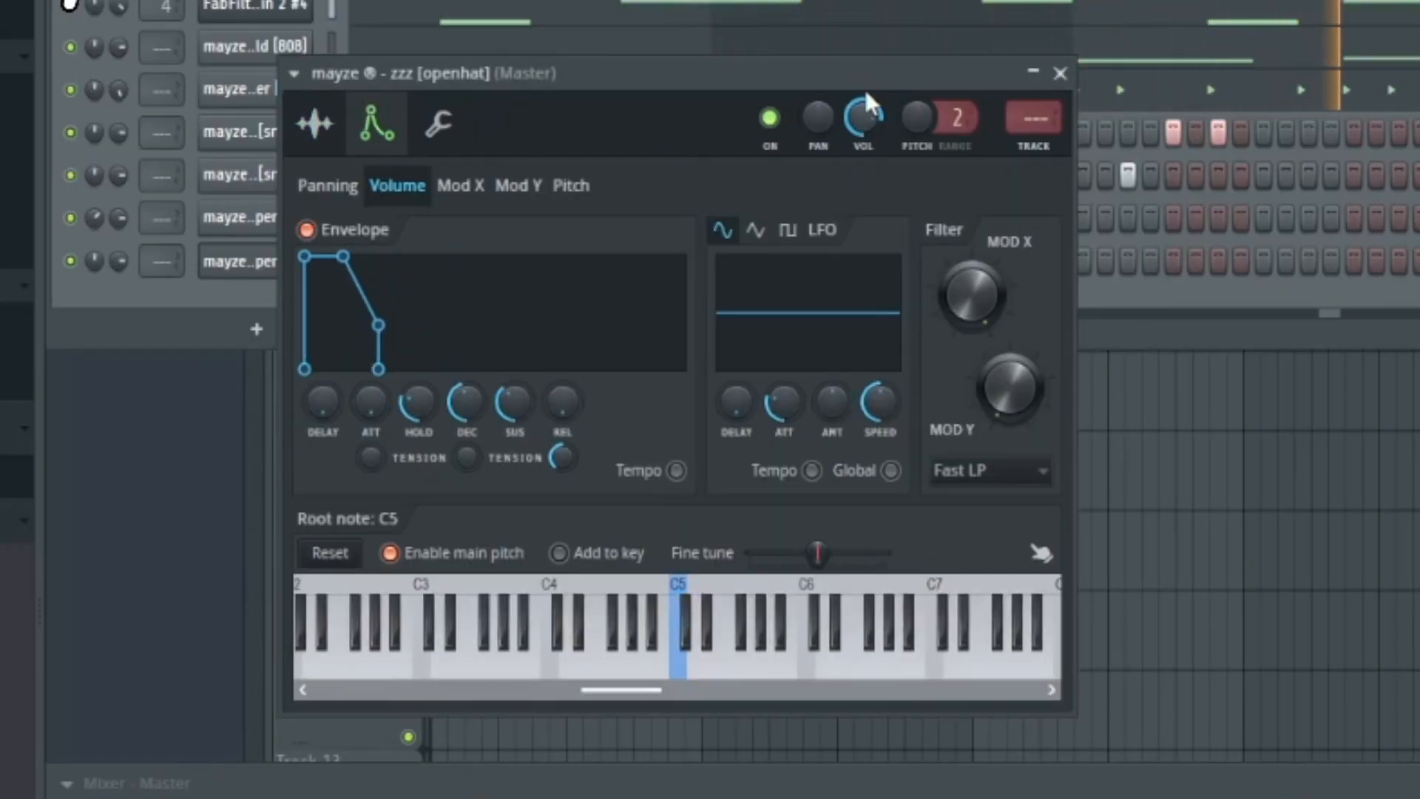
click(1062, 73)
Step: Lengthen the two zzz open hat notes in the piano roll to about one and a half beats and one beat
click(560, 39)
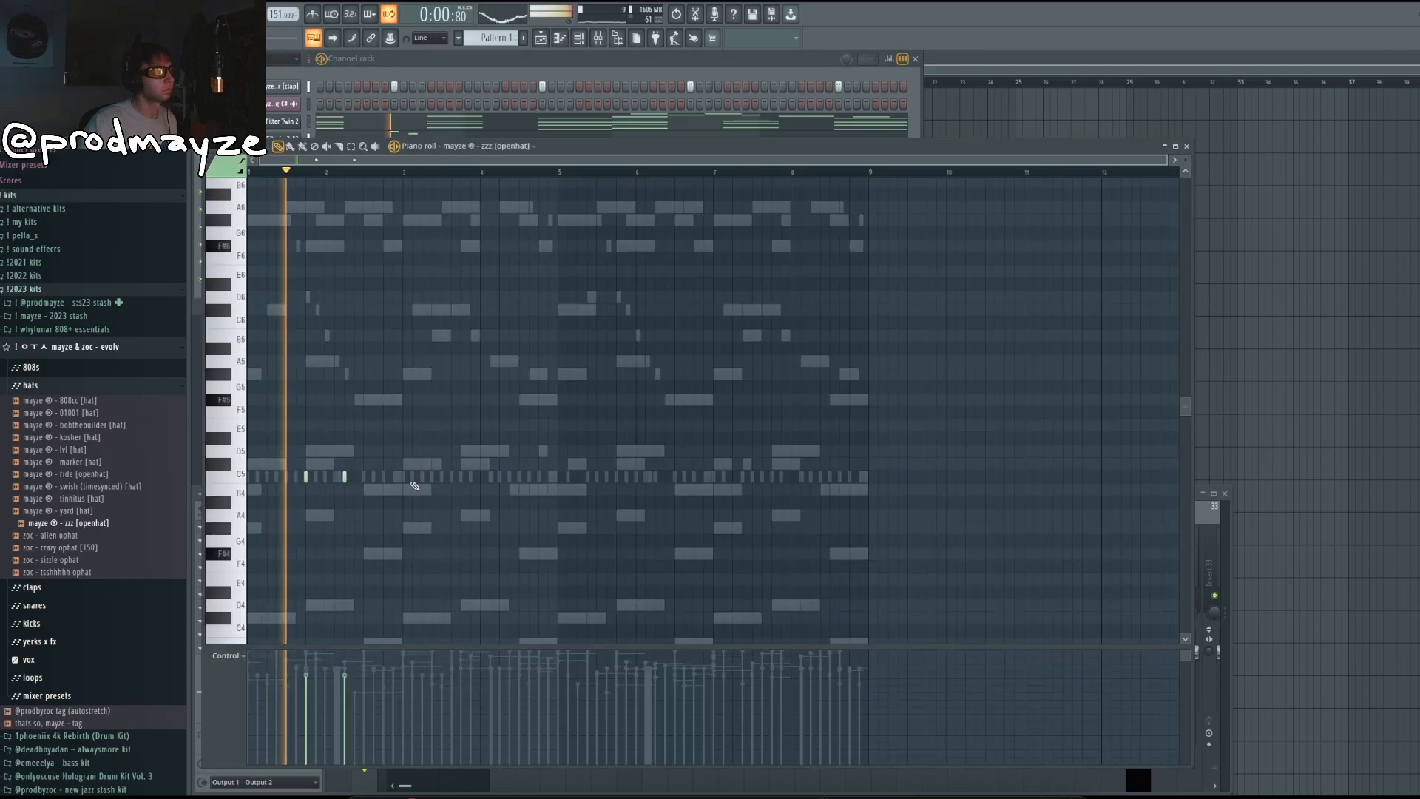
scroll(277, 501, up, 5)
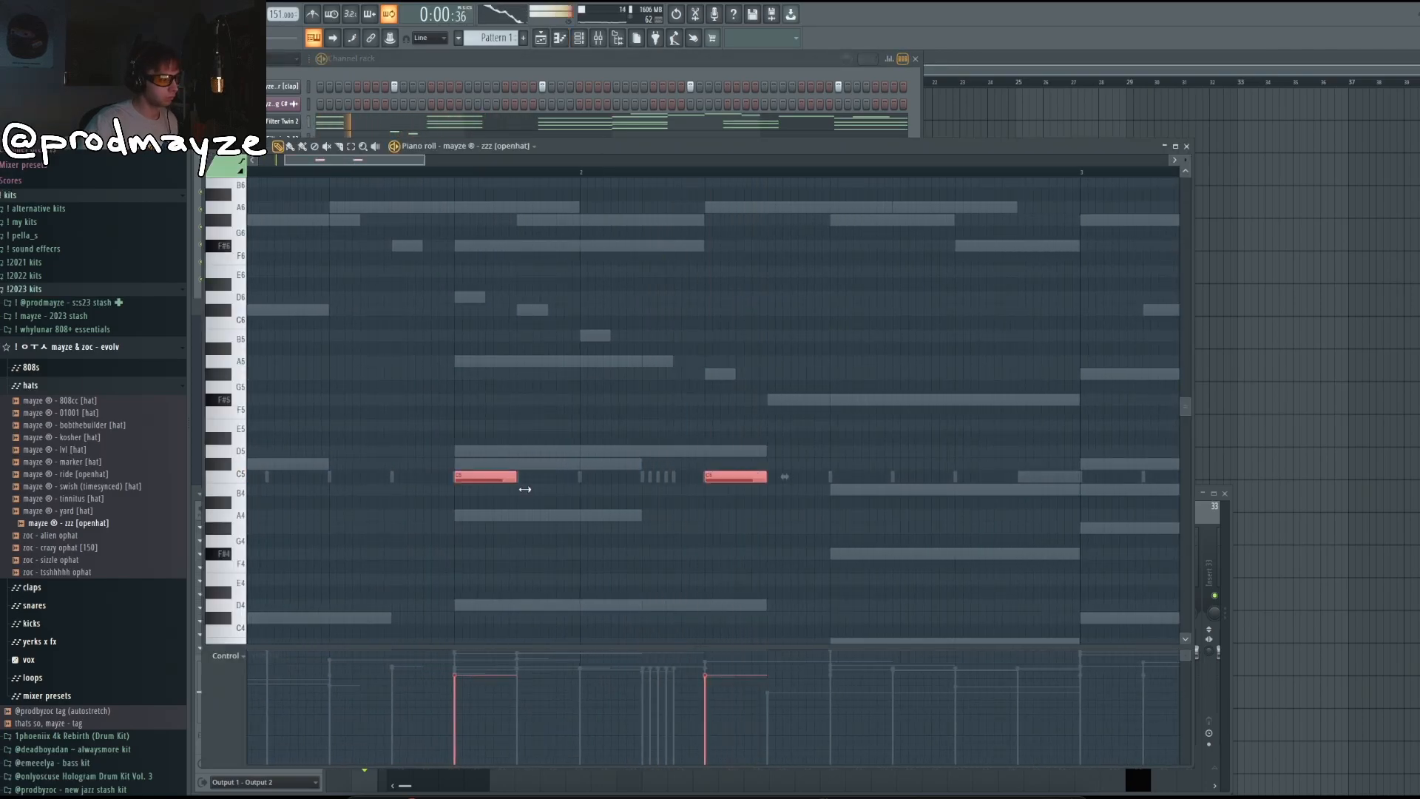
key(space)
scroll(520, 485, down, 5)
drag(428, 477, 379, 480)
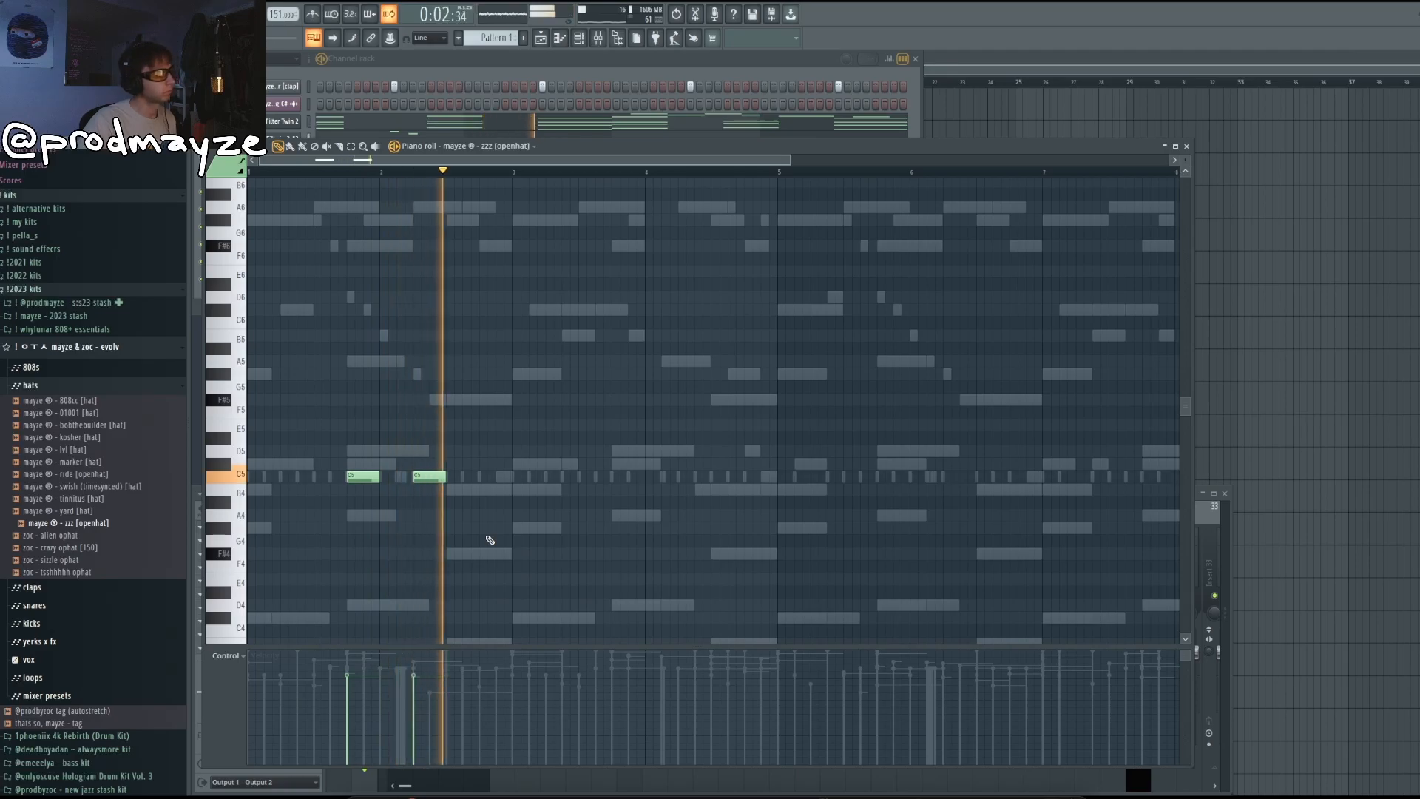
drag(373, 478, 389, 478)
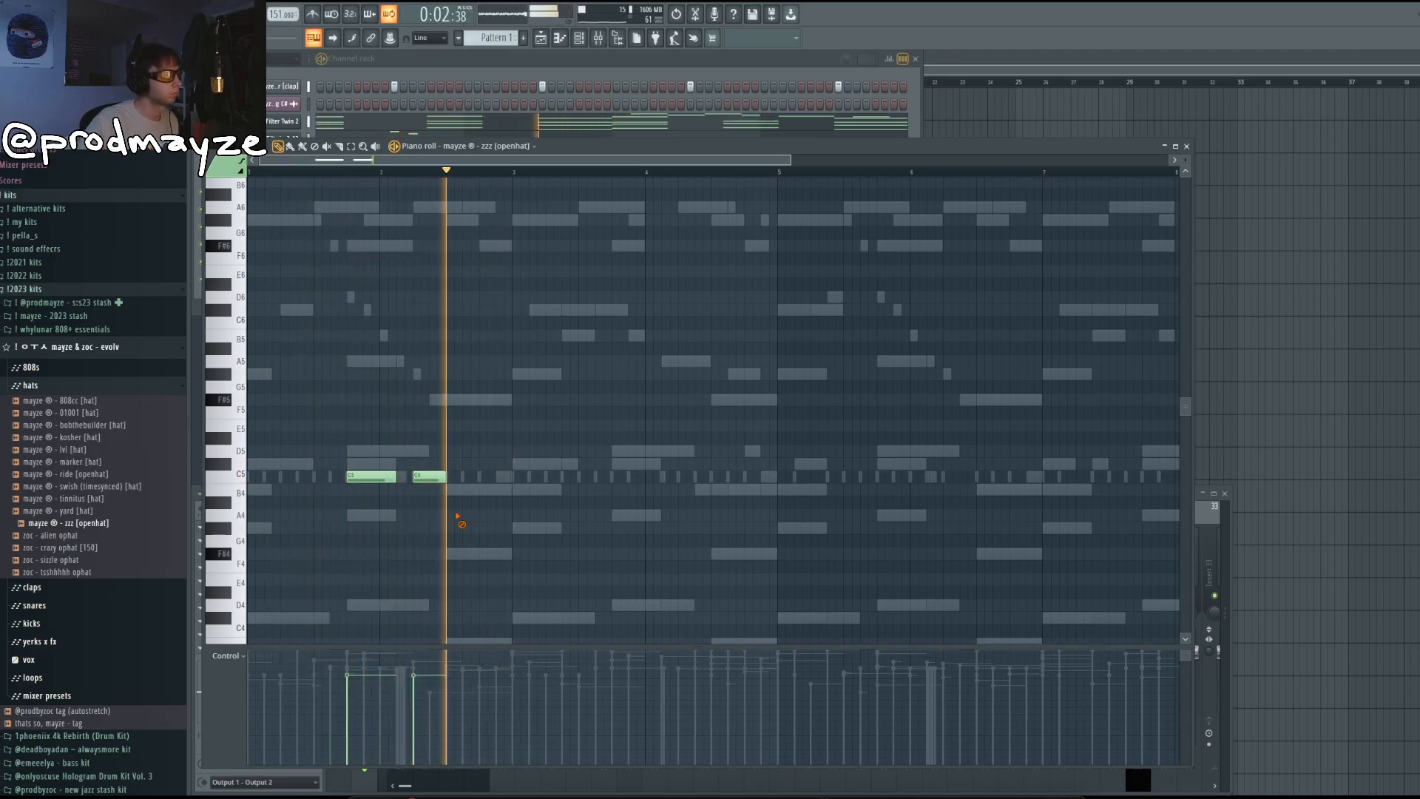
Step: Duplicate the first four bars of the open hat pattern into bars 5 to 8
drag(778, 174, 251, 175)
scroll(648, 371, down, 2)
key(super+b)
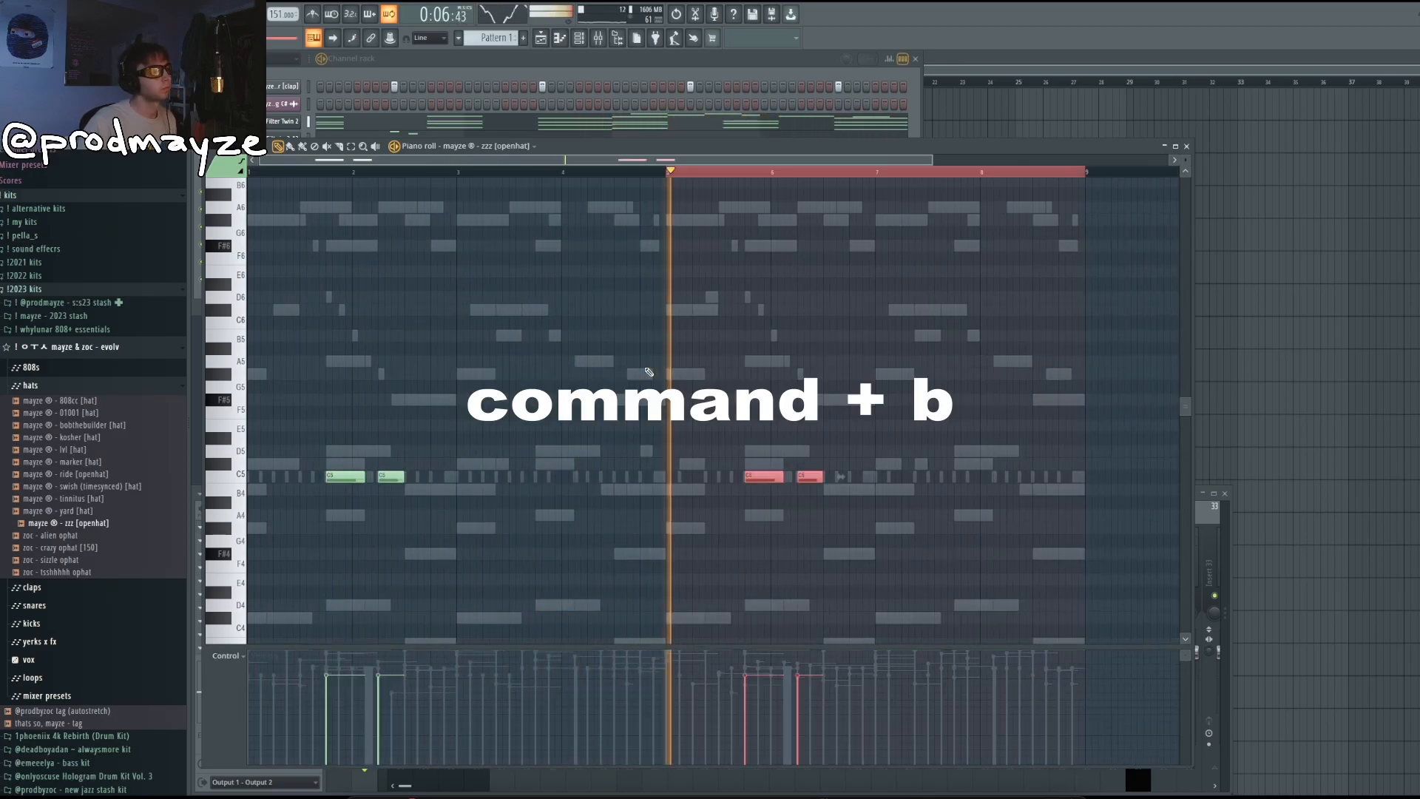
key(super+d)
key(super+a)
key(super+d)
Step: Add a C5 open hat note on the second beat of bars 4 and 8 and repeat each one directly after itself
click(1007, 477)
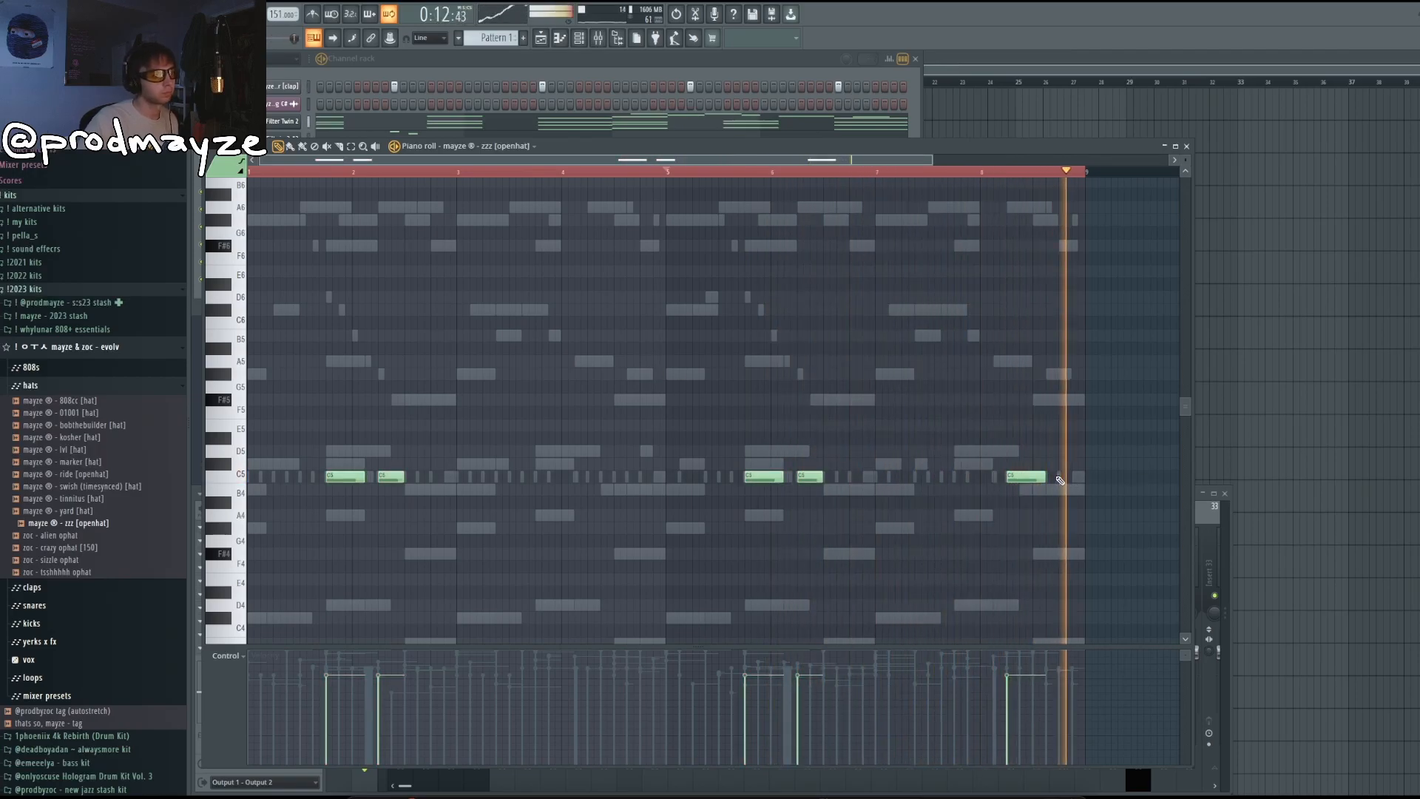
click(589, 477)
drag(590, 474, 625, 510)
key(ctrl+b)
drag(1013, 450, 1033, 515)
key(ctrl+b)
ctrl+click(1031, 517)
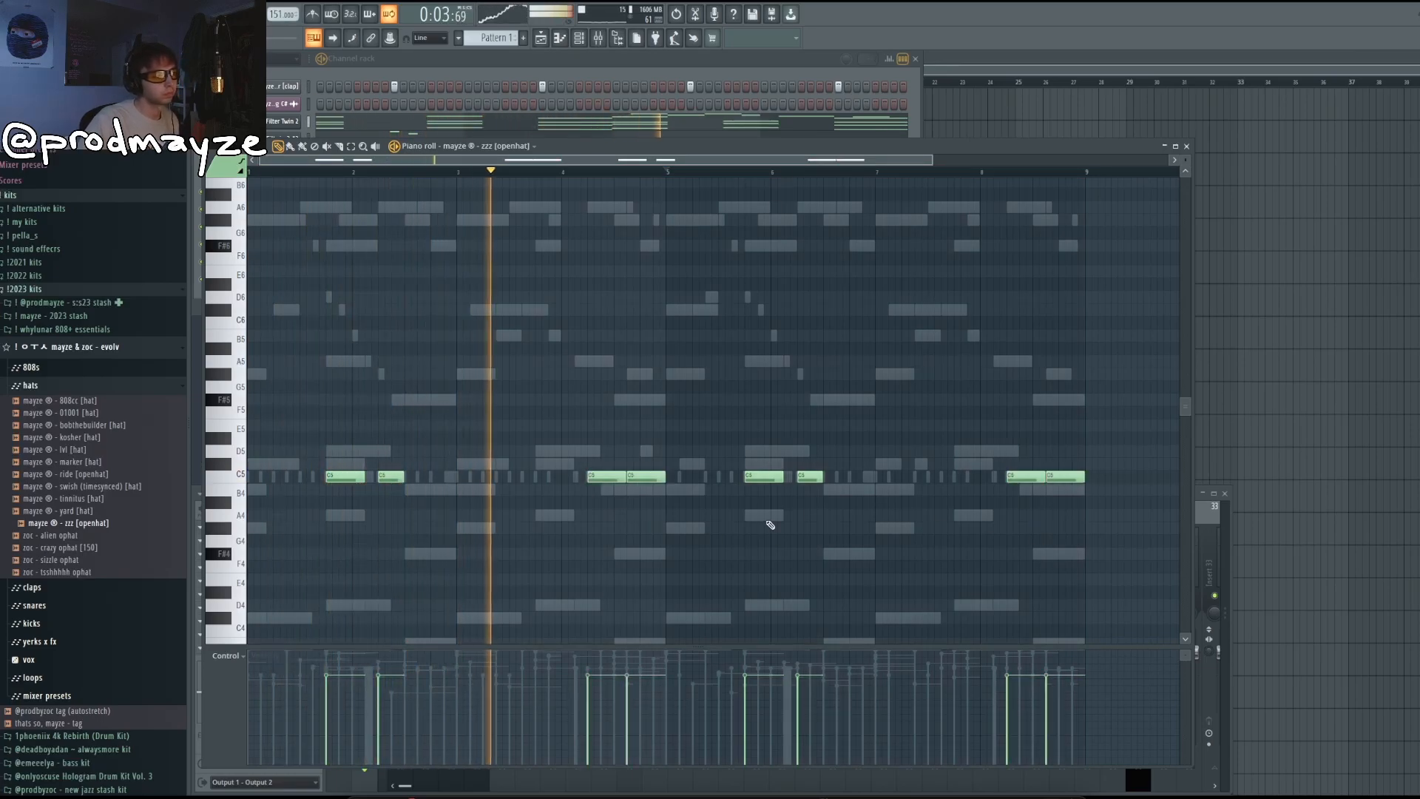
Step: Pan the paired open hat notes at the end of bars 4 and 8, the first of each pair left and the second right
click(227, 656)
click(235, 678)
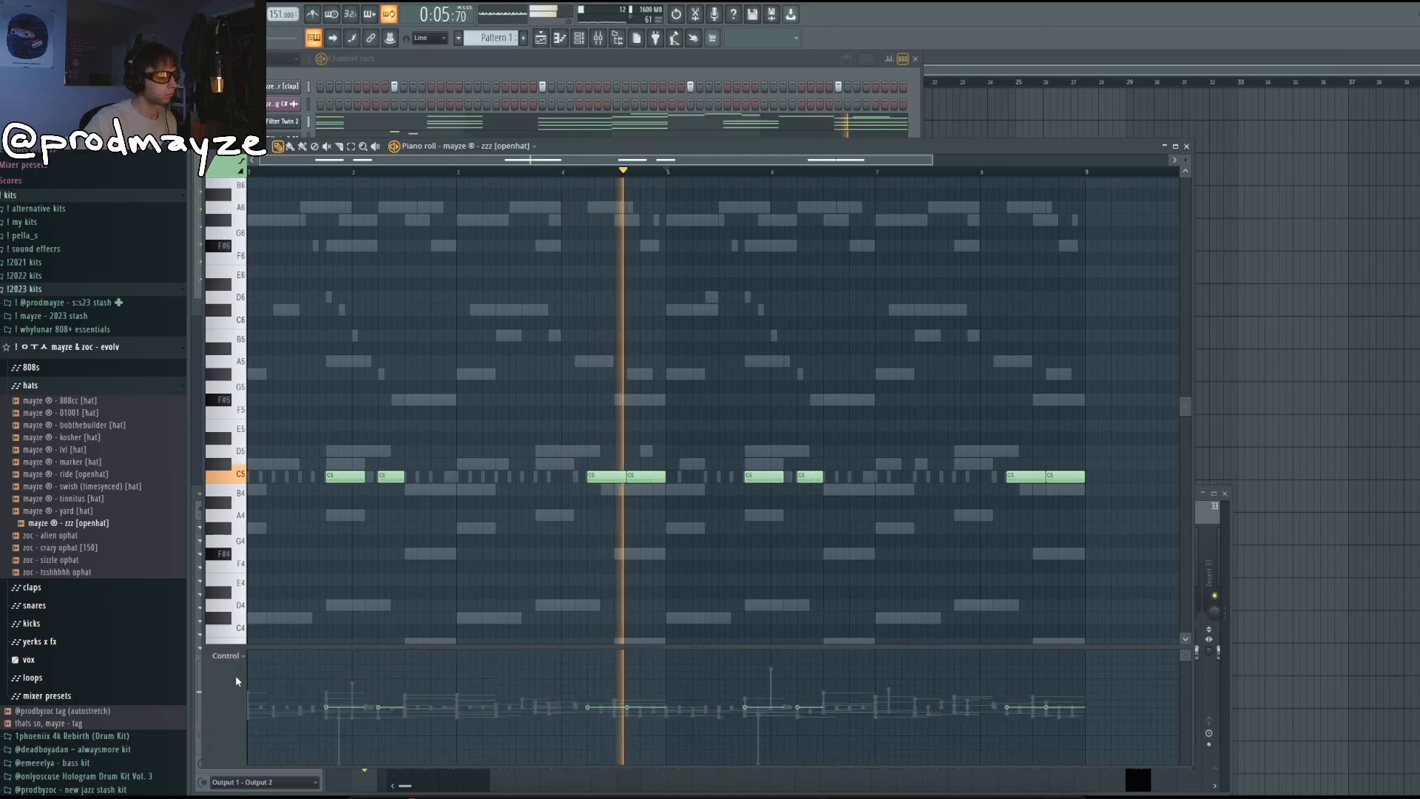
click(599, 724)
click(626, 678)
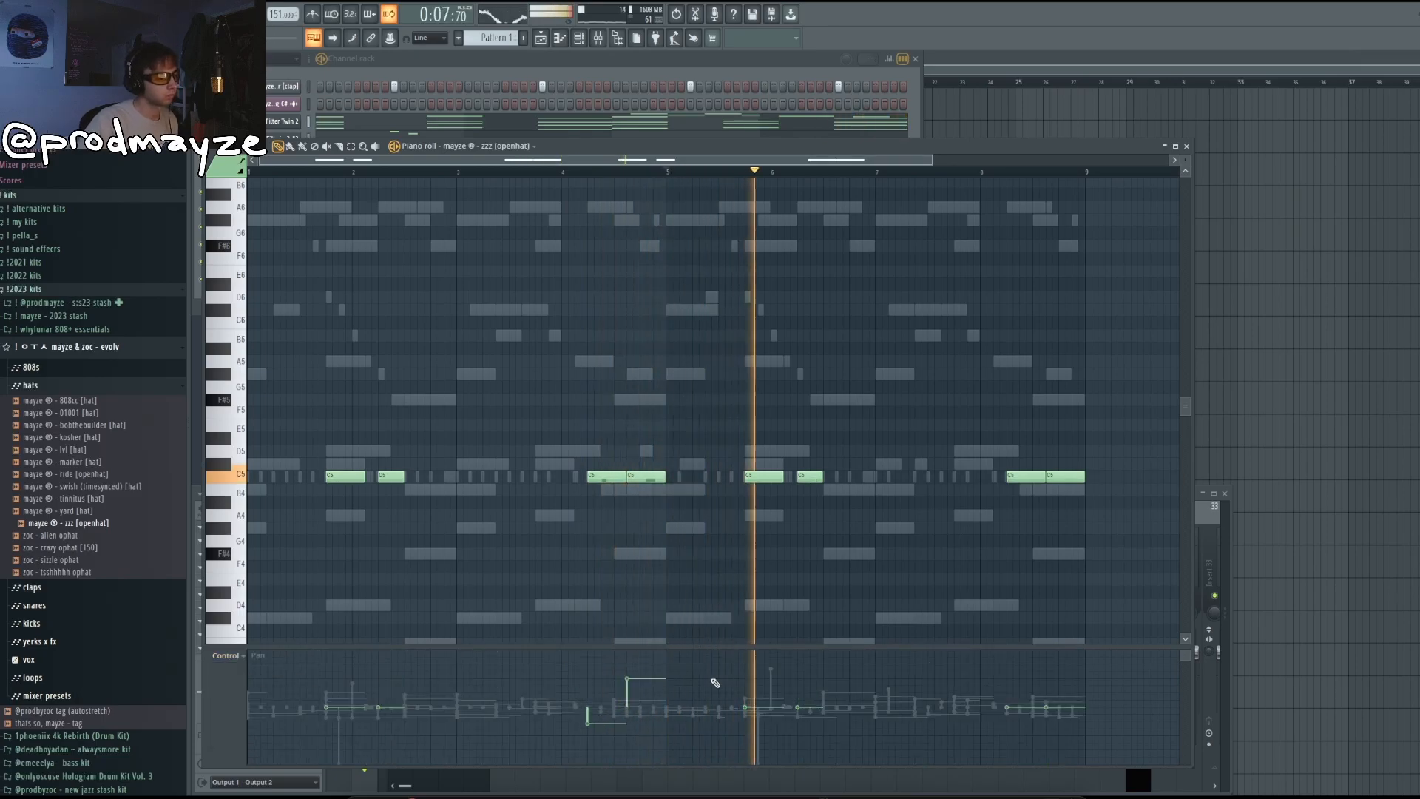
click(1007, 738)
click(1046, 677)
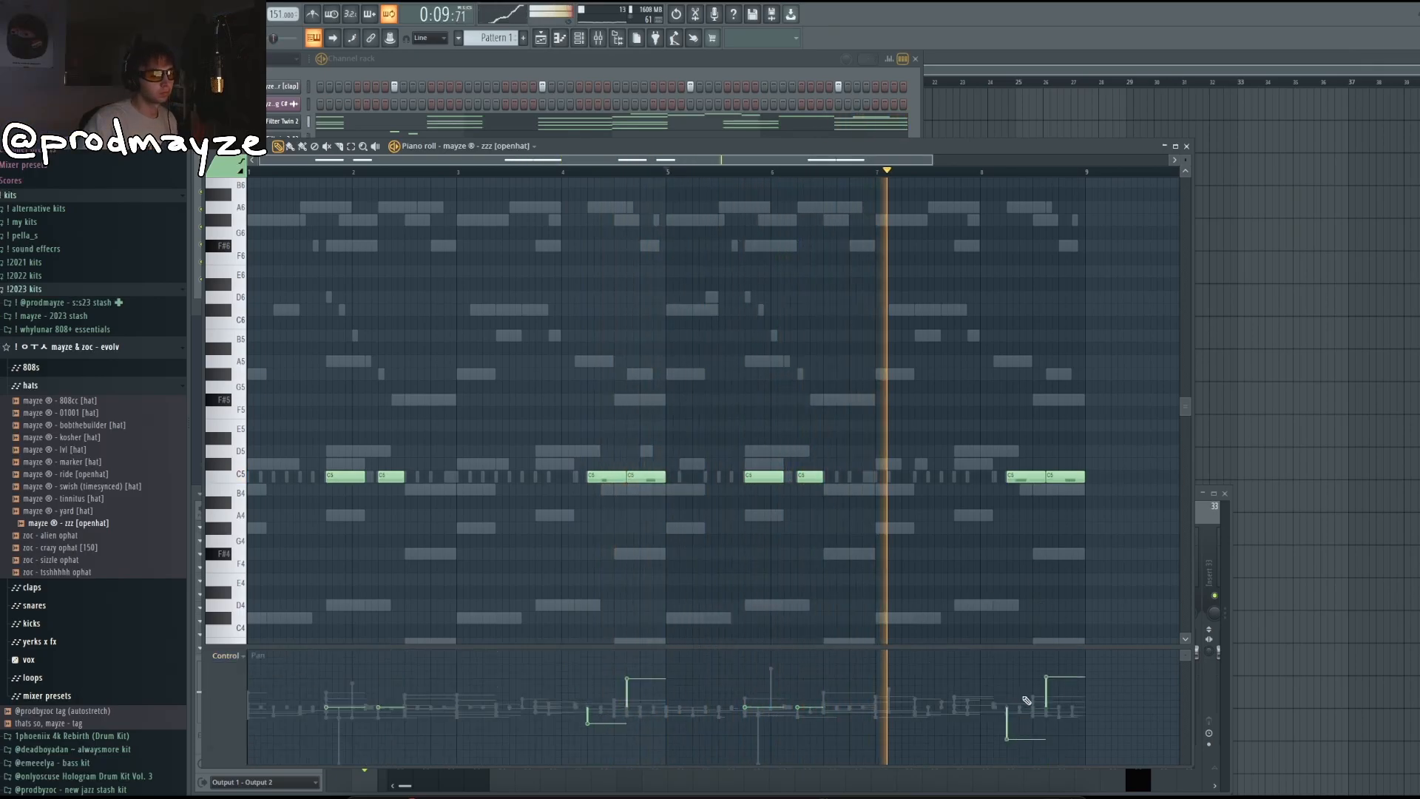
click(592, 736)
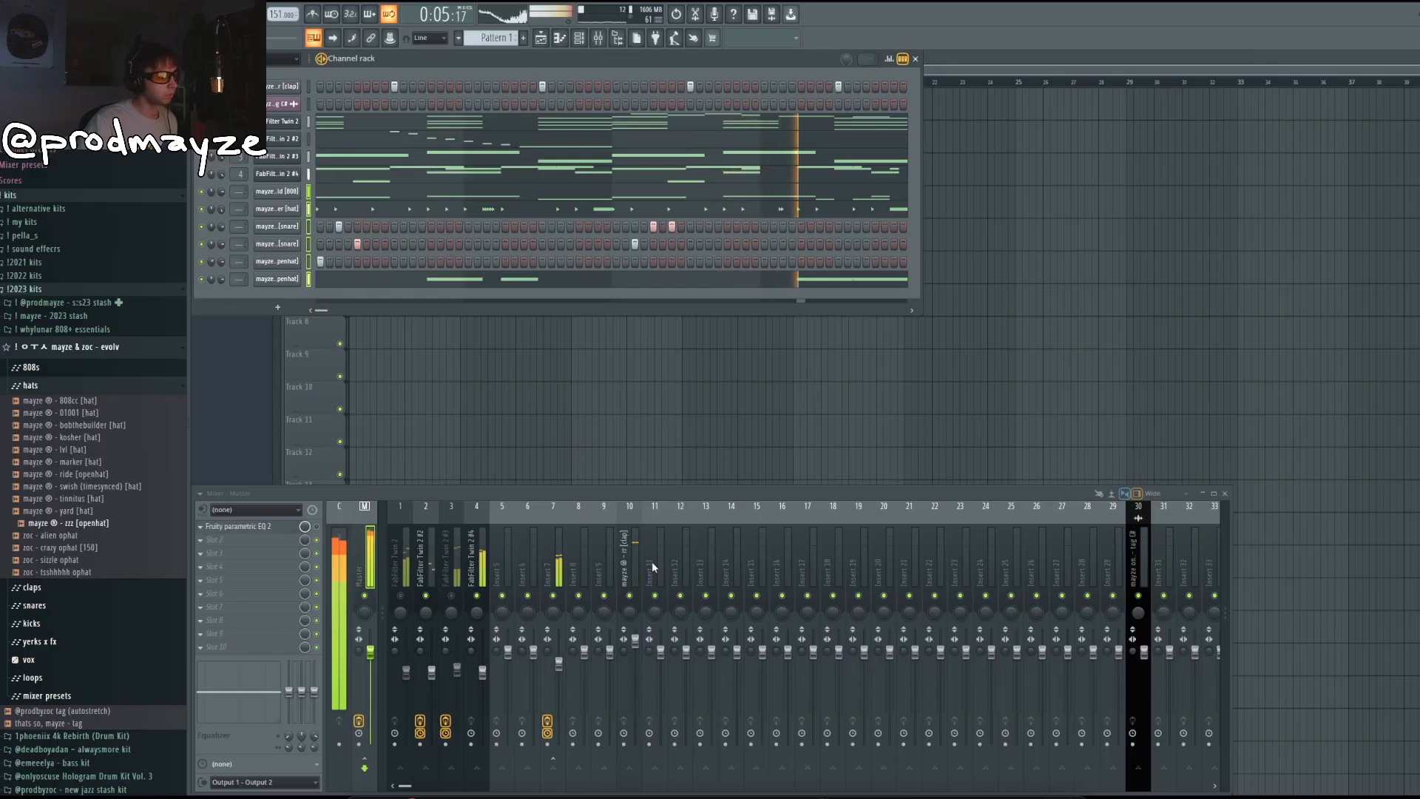
Step: Route the 808, hat, snare and open hat channels to mixer tracks 11 to 16 and lower the marker hat's level
click(653, 565)
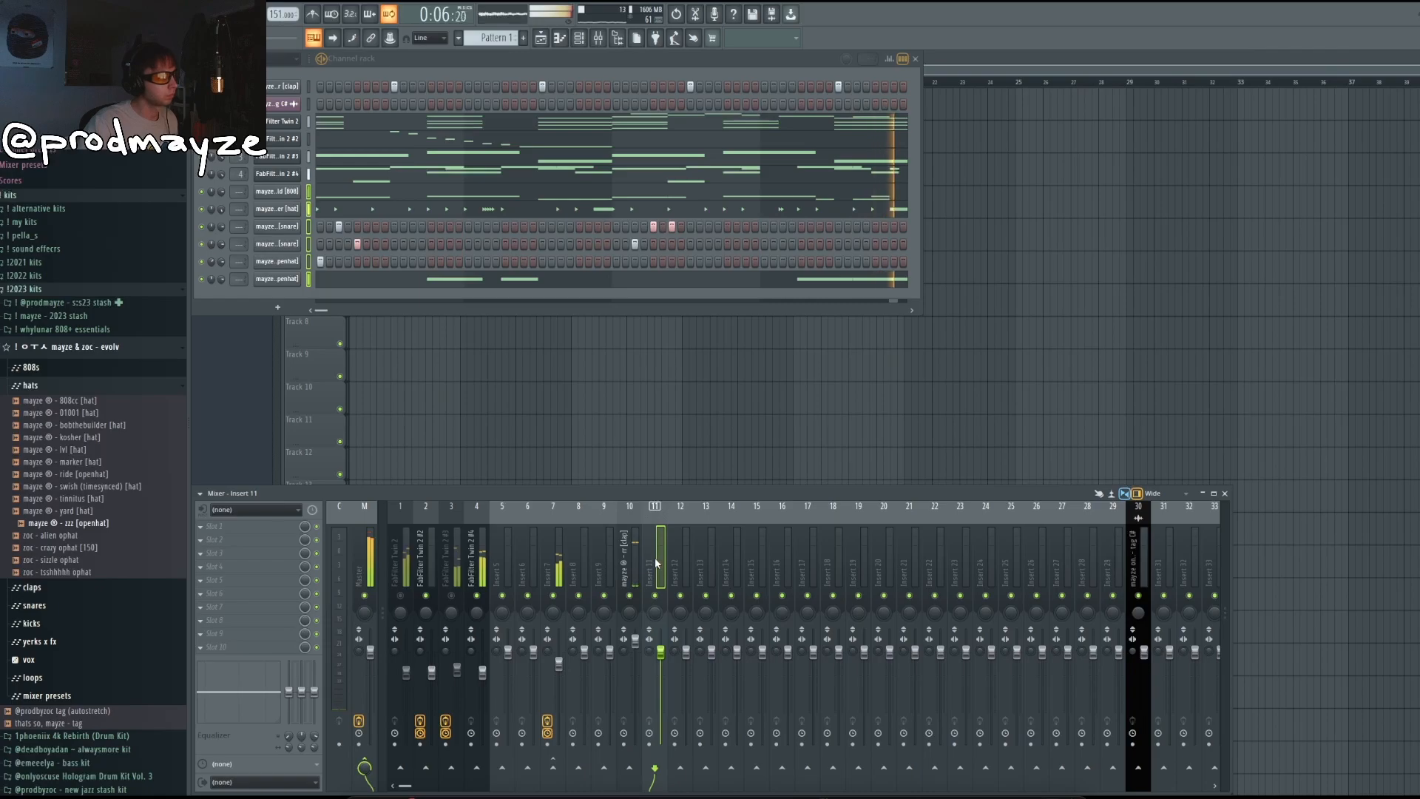
key(shift+super+l)
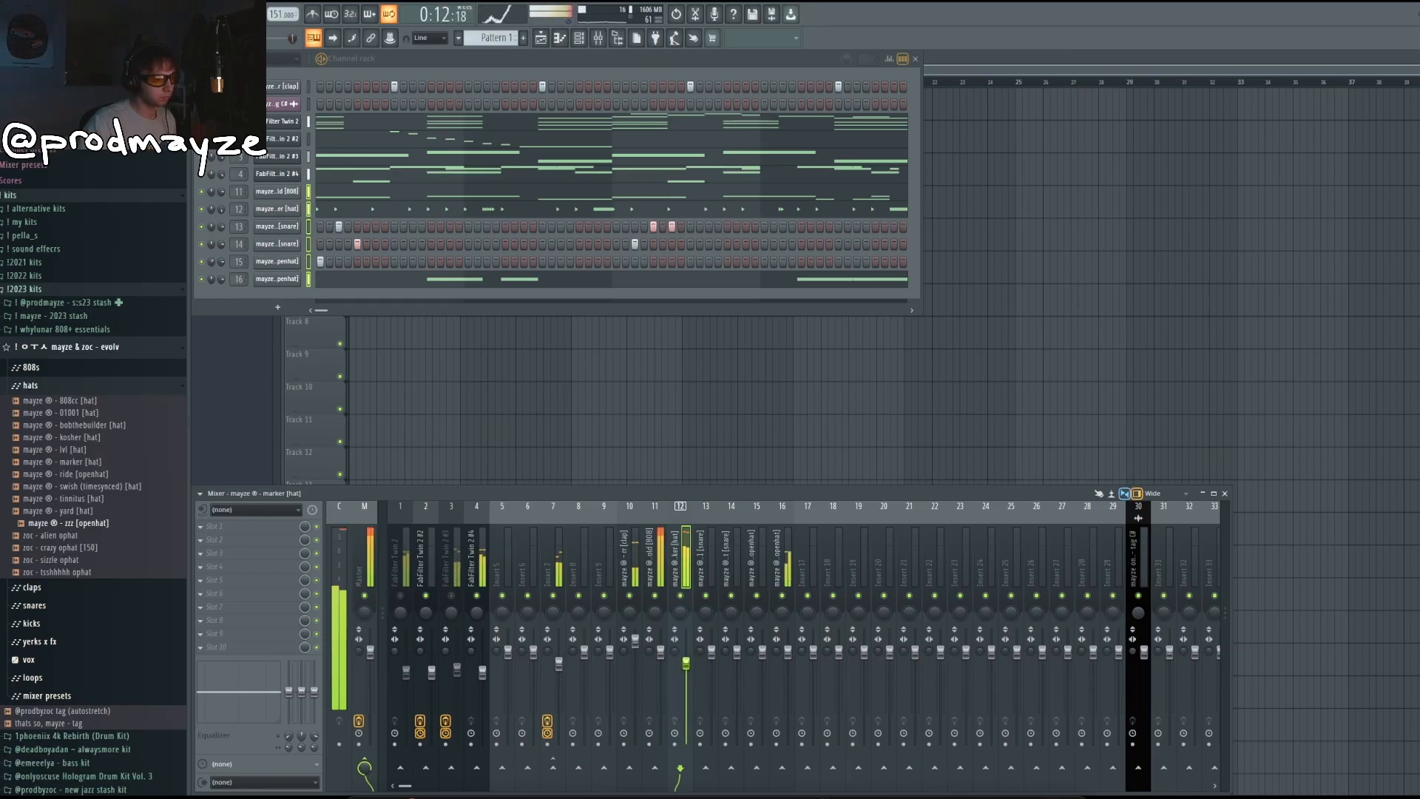
click(635, 641)
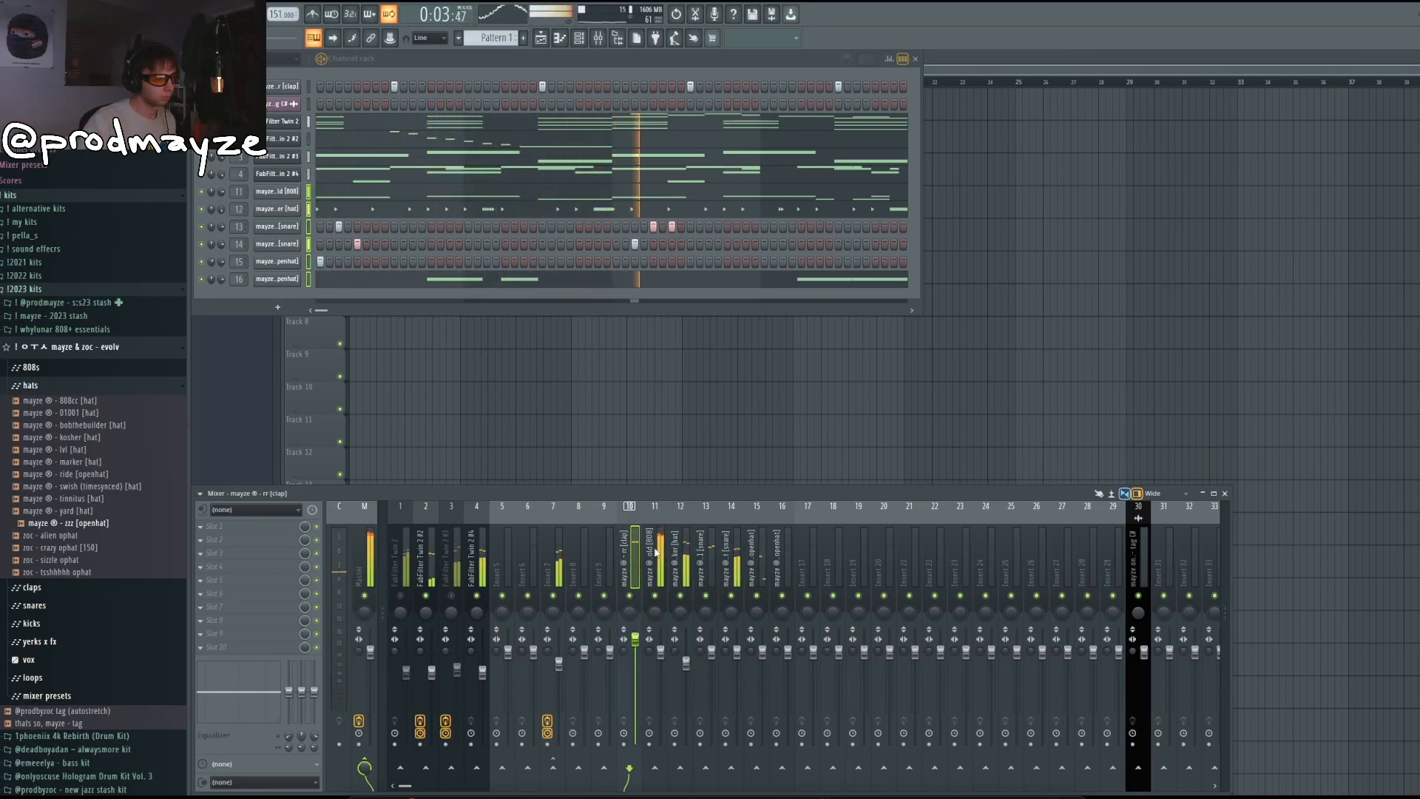
click(655, 665)
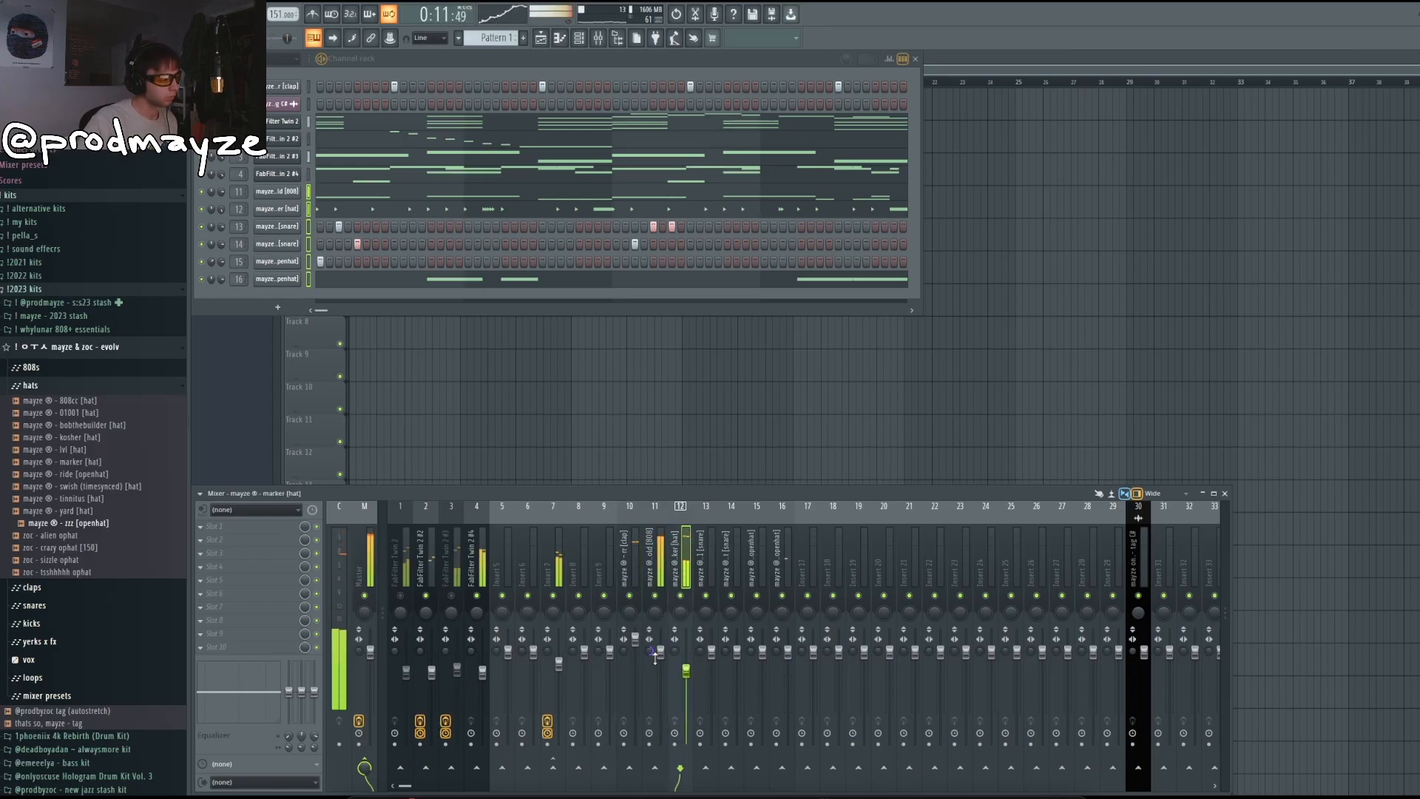
Step: Add the syncd fx sample from the yerks x fx folder as a new channel and place a note at the end of bar 4
click(66, 383)
click(74, 457)
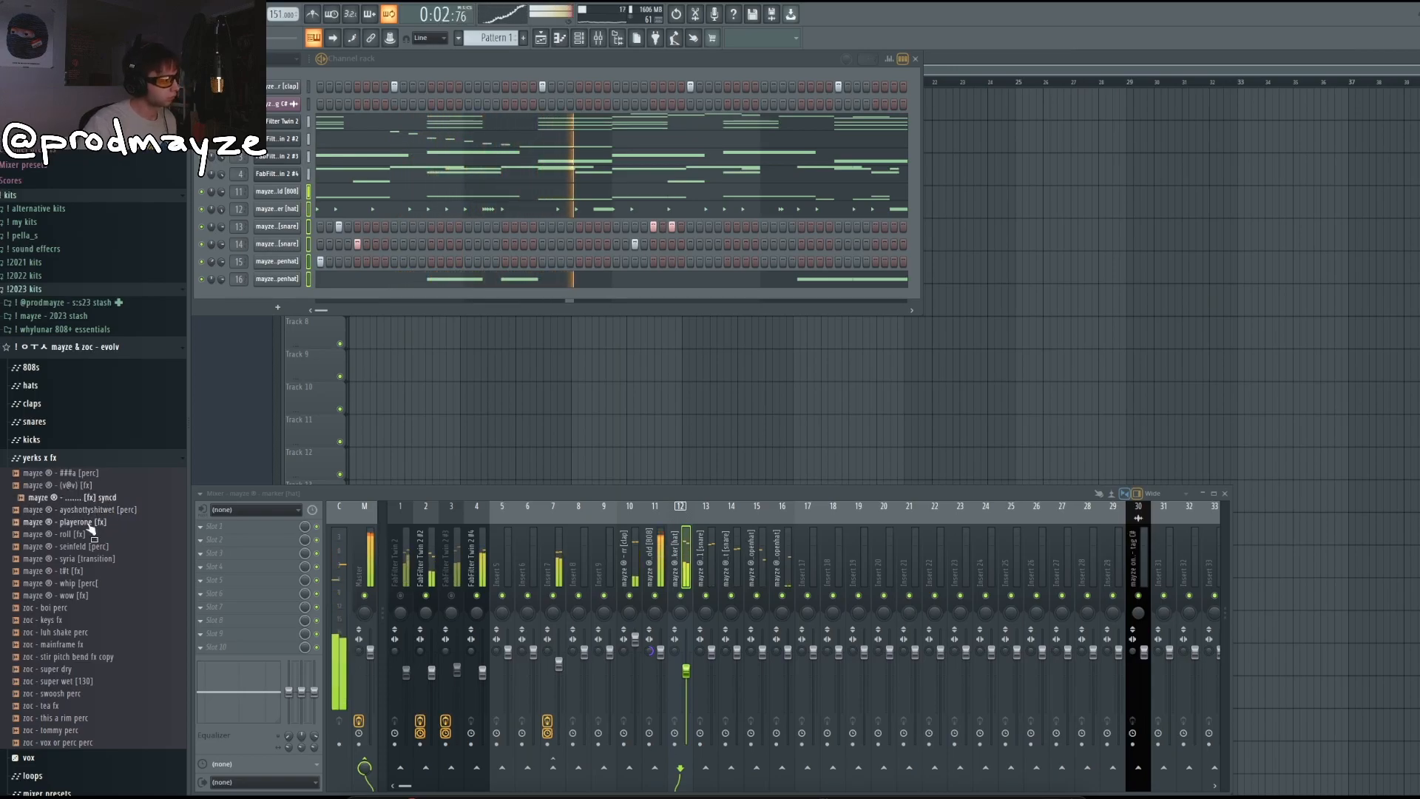
drag(295, 294, 296, 297)
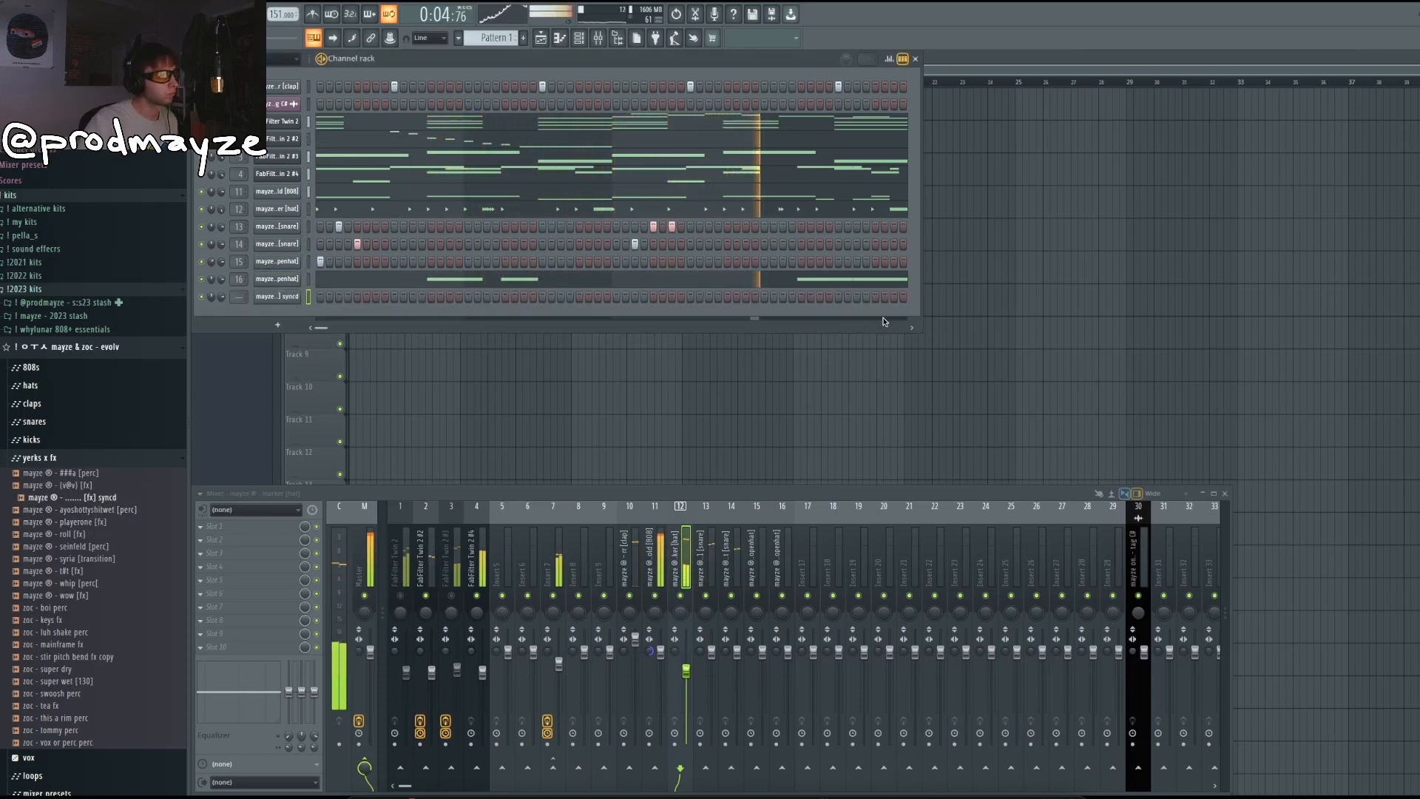
click(874, 298)
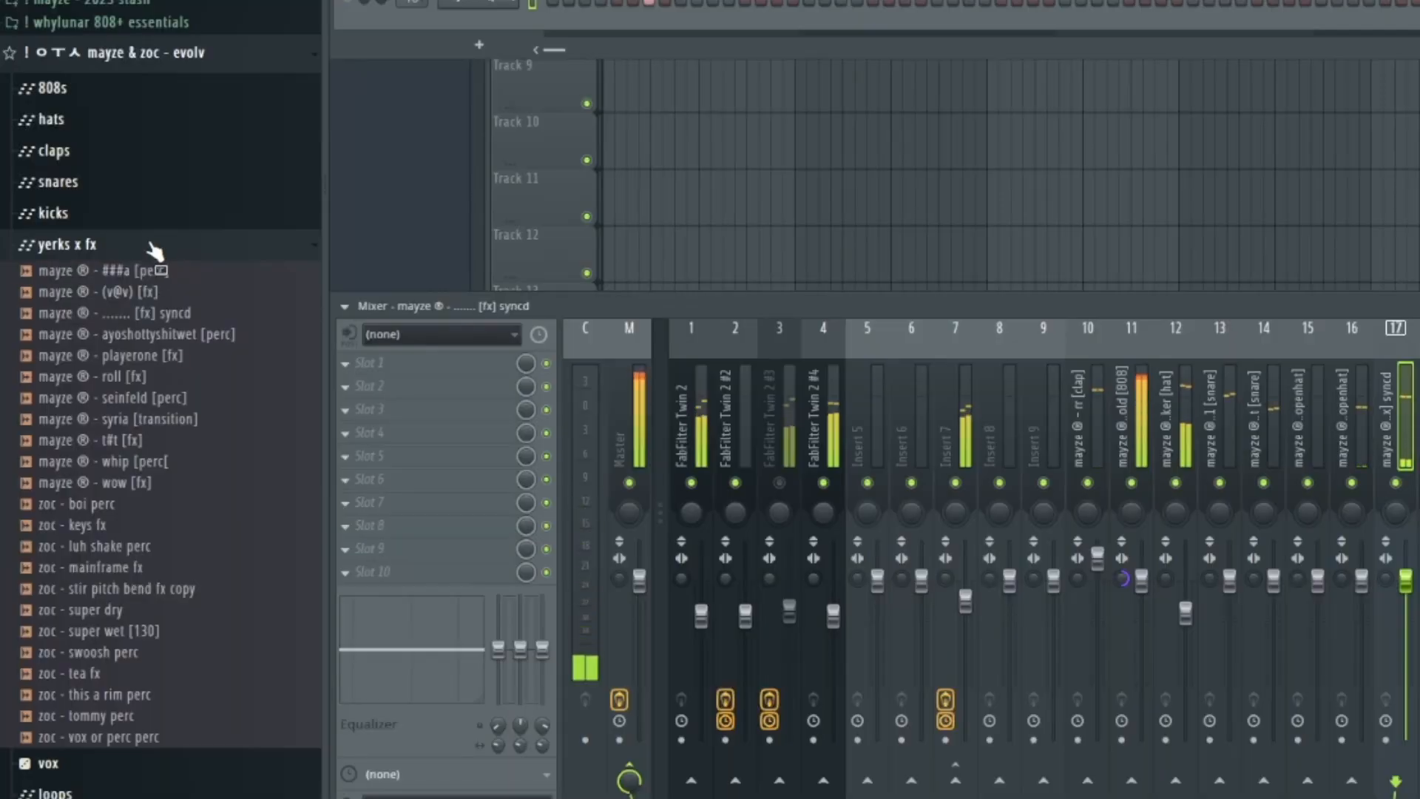
Step: Add the wtf kick from the kicks folder, place hits at the start of bars 1 and 3, and route it to mixer track 19
click(87, 458)
click(79, 442)
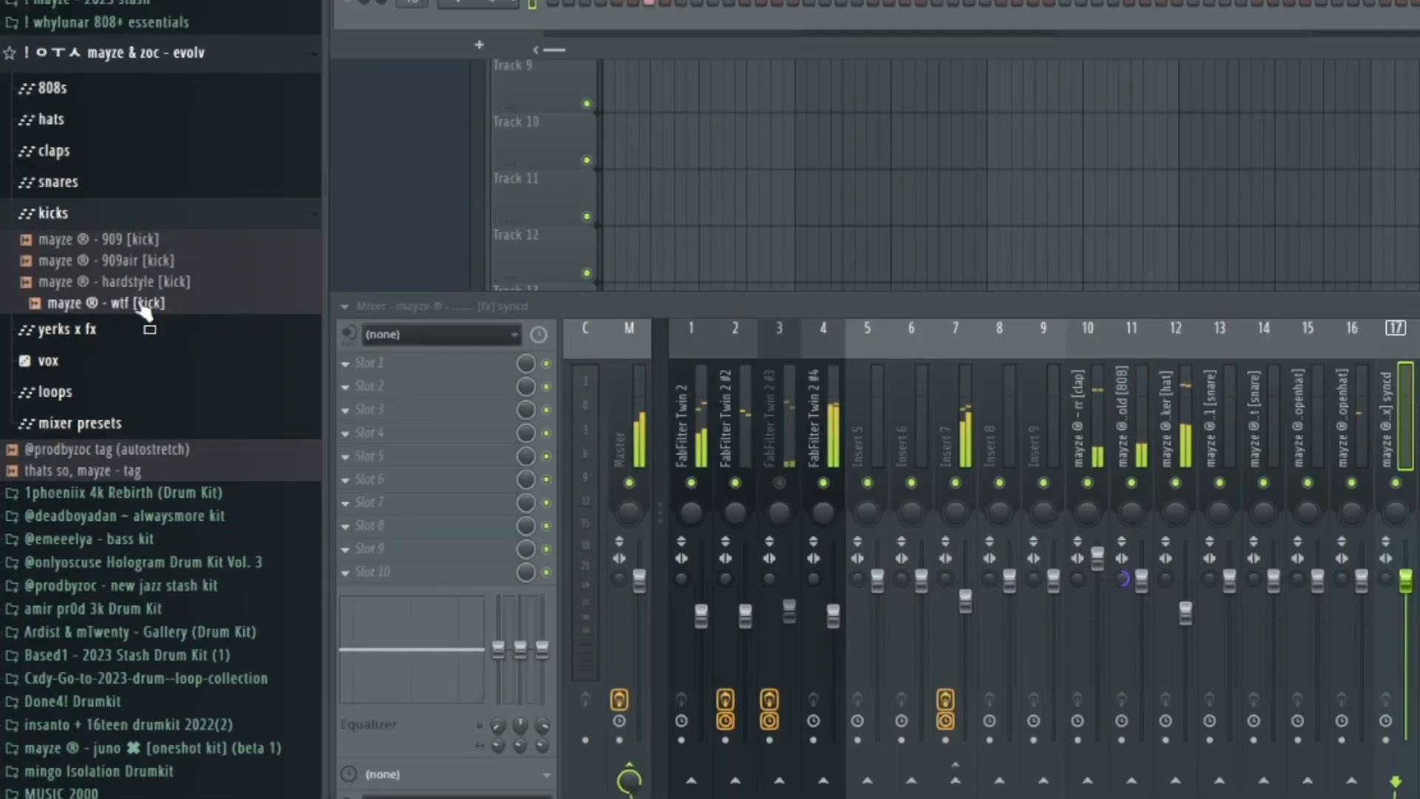
drag(143, 307, 654, 22)
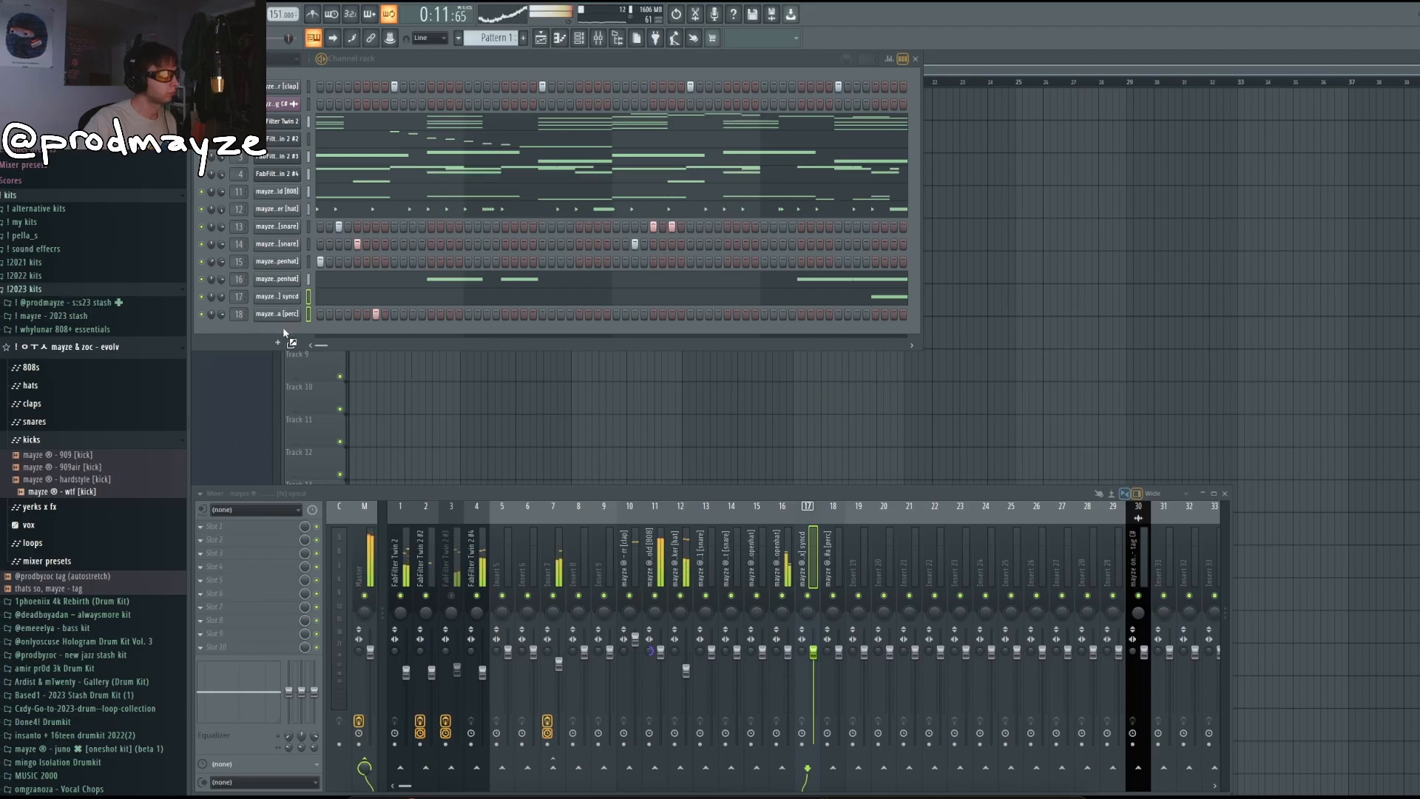
drag(283, 328, 284, 330)
click(321, 331)
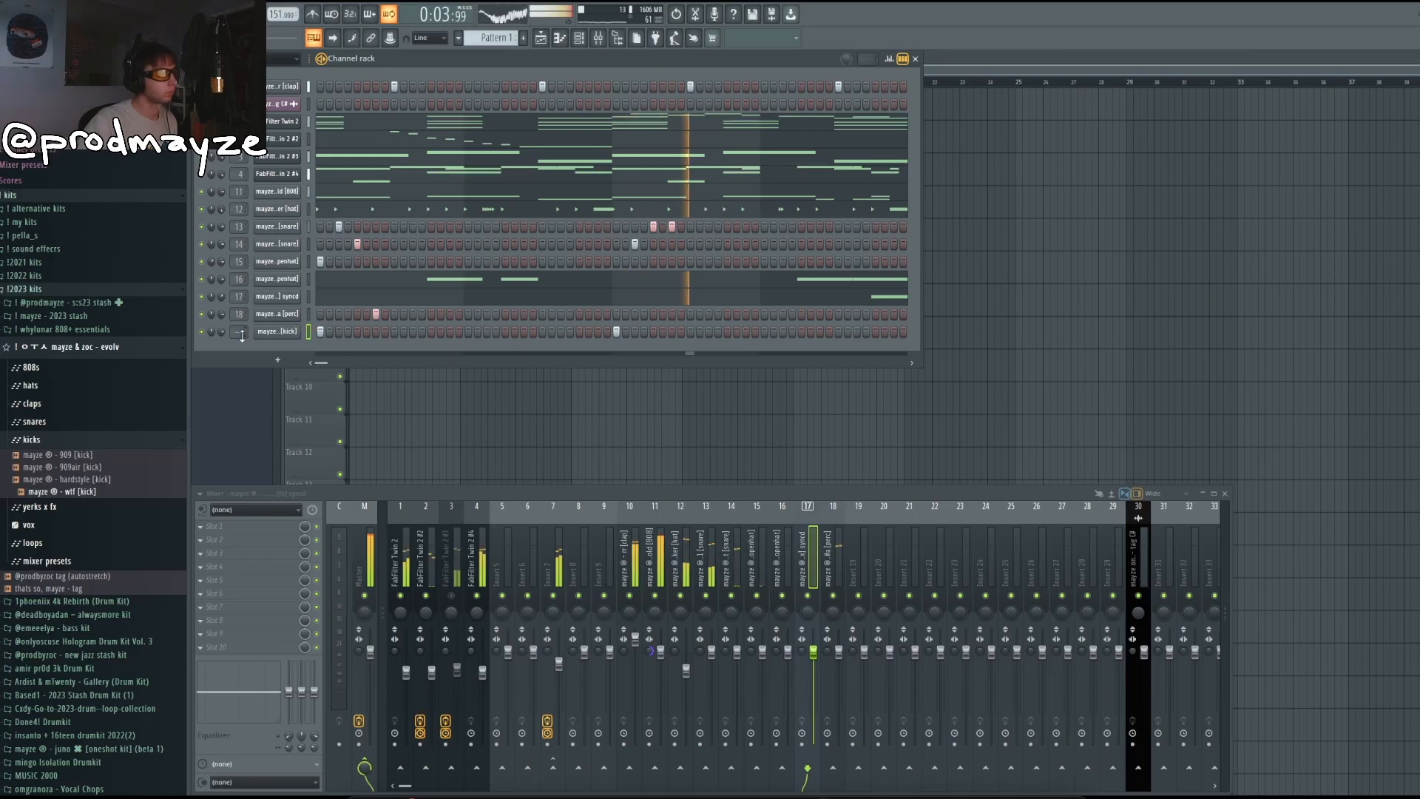
key(super+l)
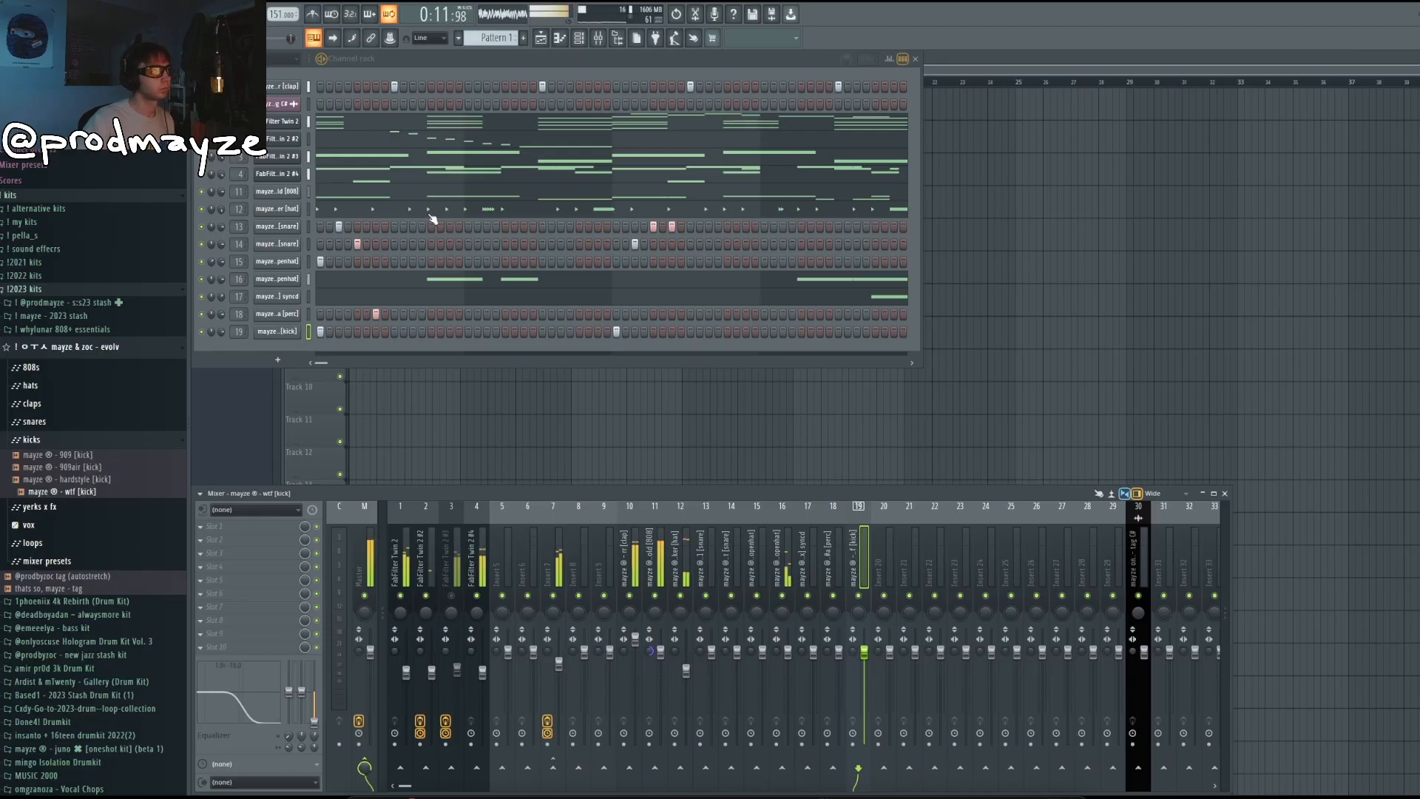
Step: Lengthen the two wtf kick notes to two bars each in the piano roll and duplicate them into bars 5 to 8
key(F7)
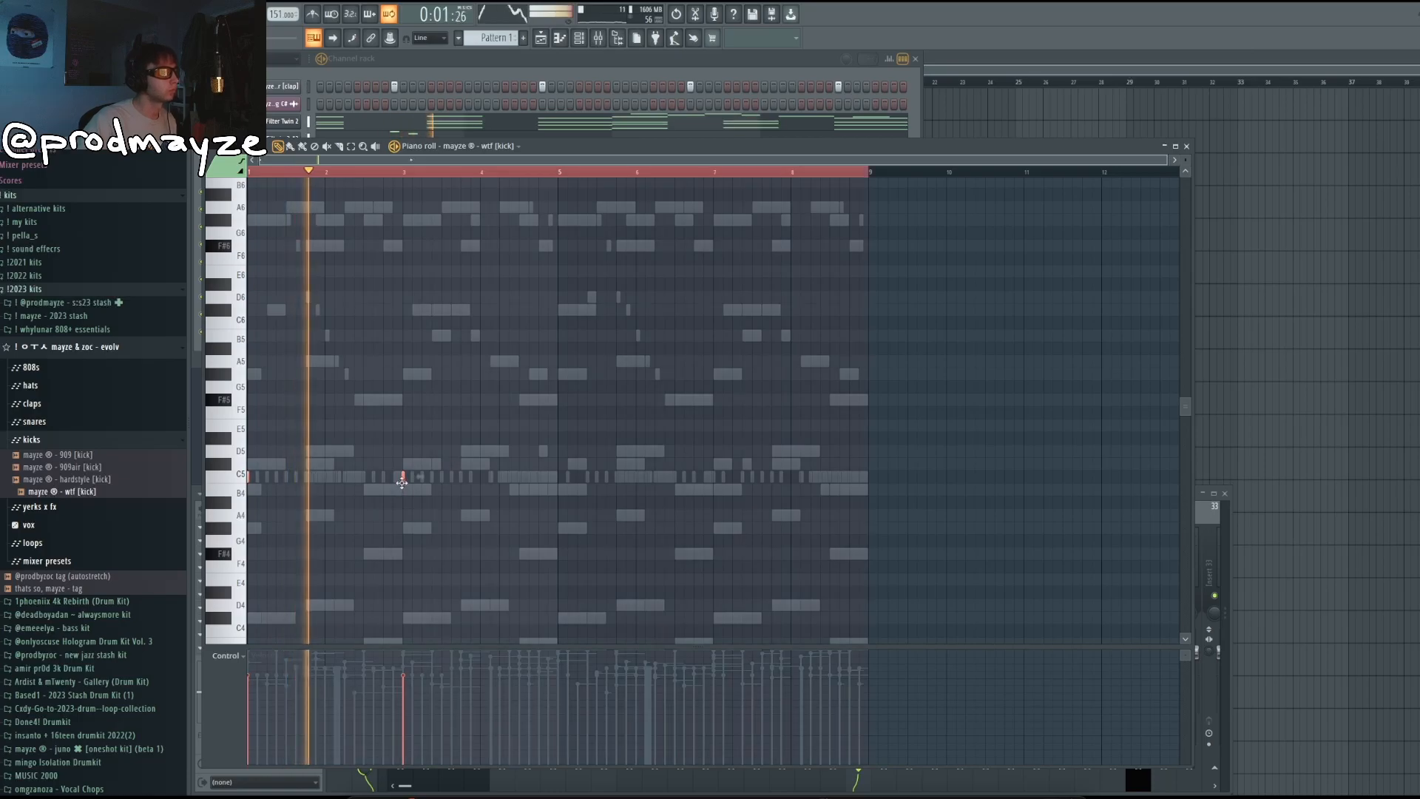
drag(405, 479, 556, 477)
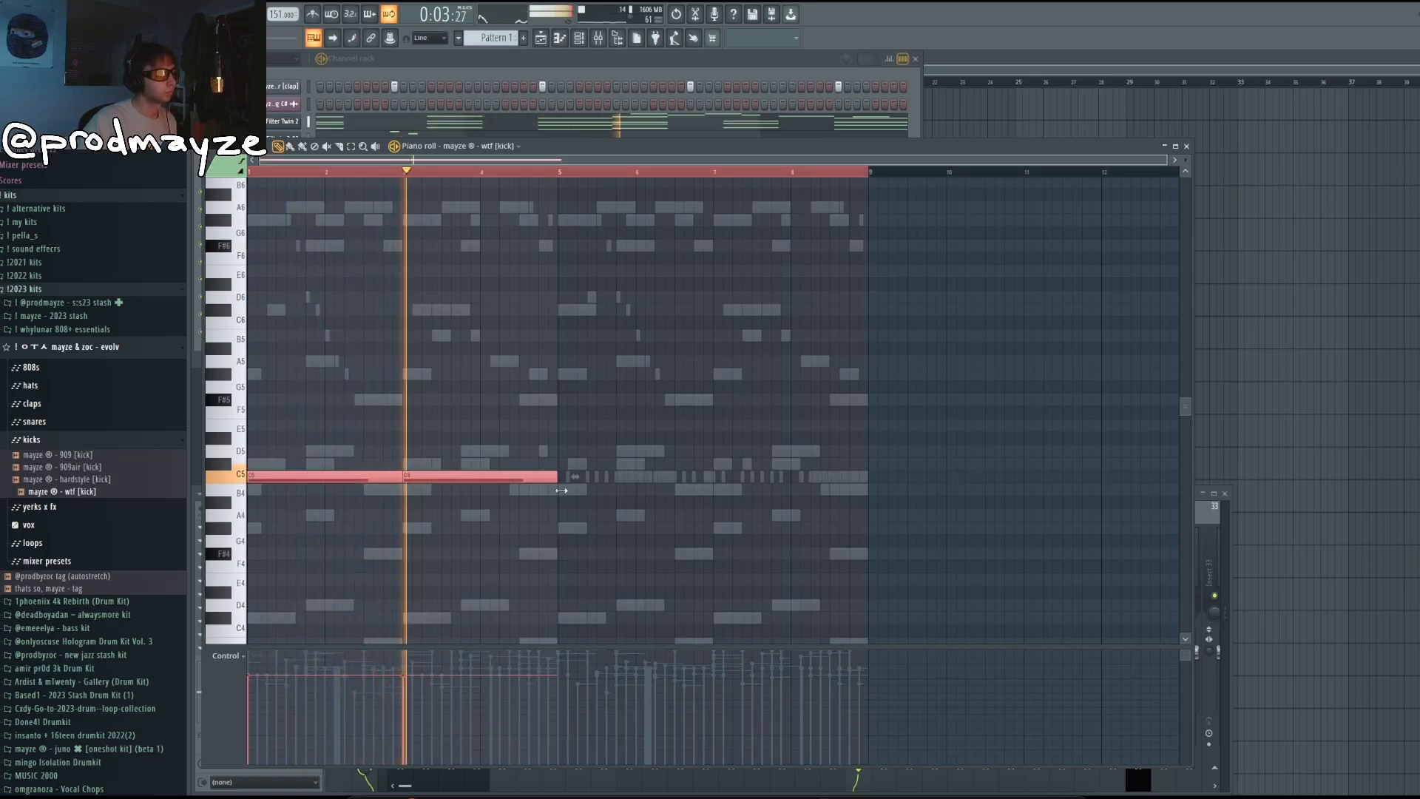
key(super+b)
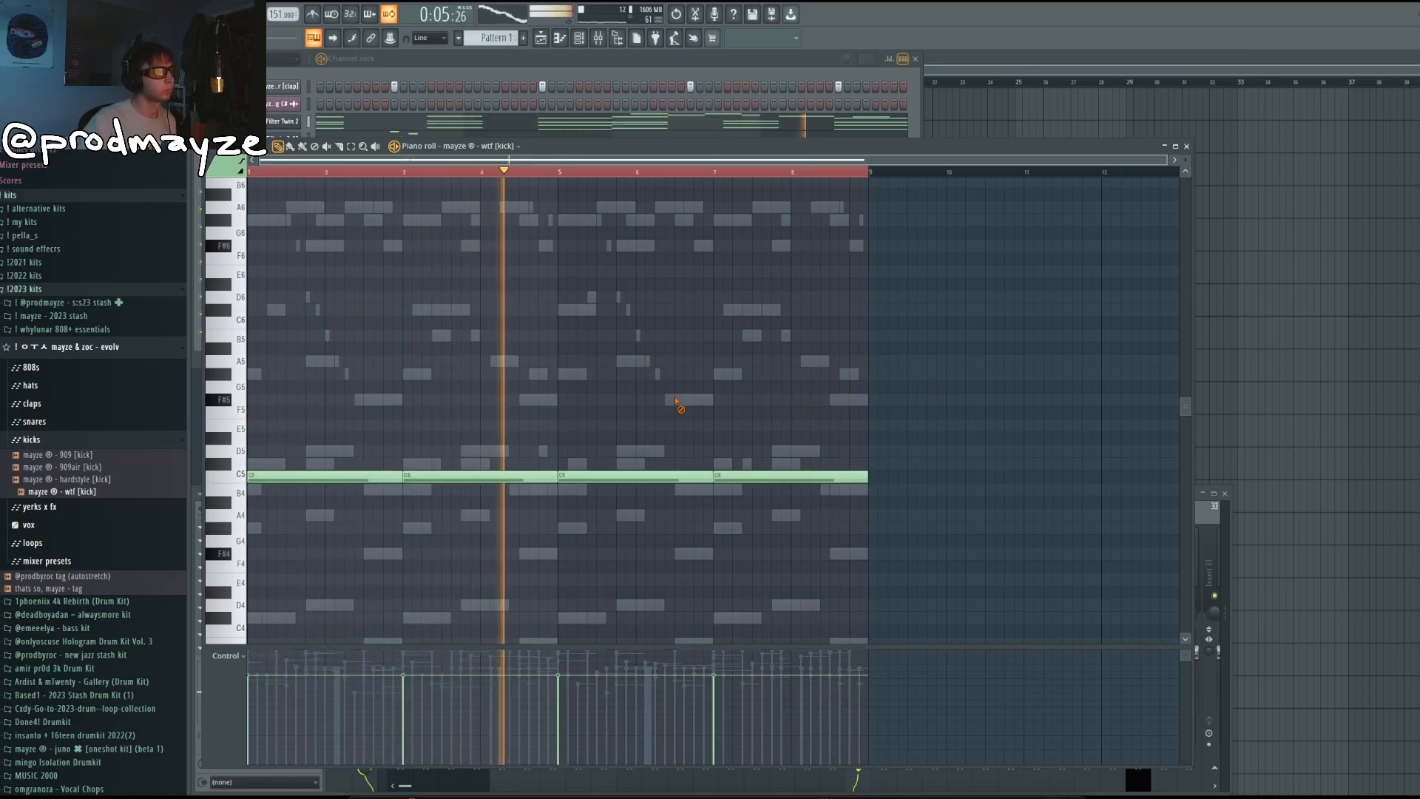
key(super+d)
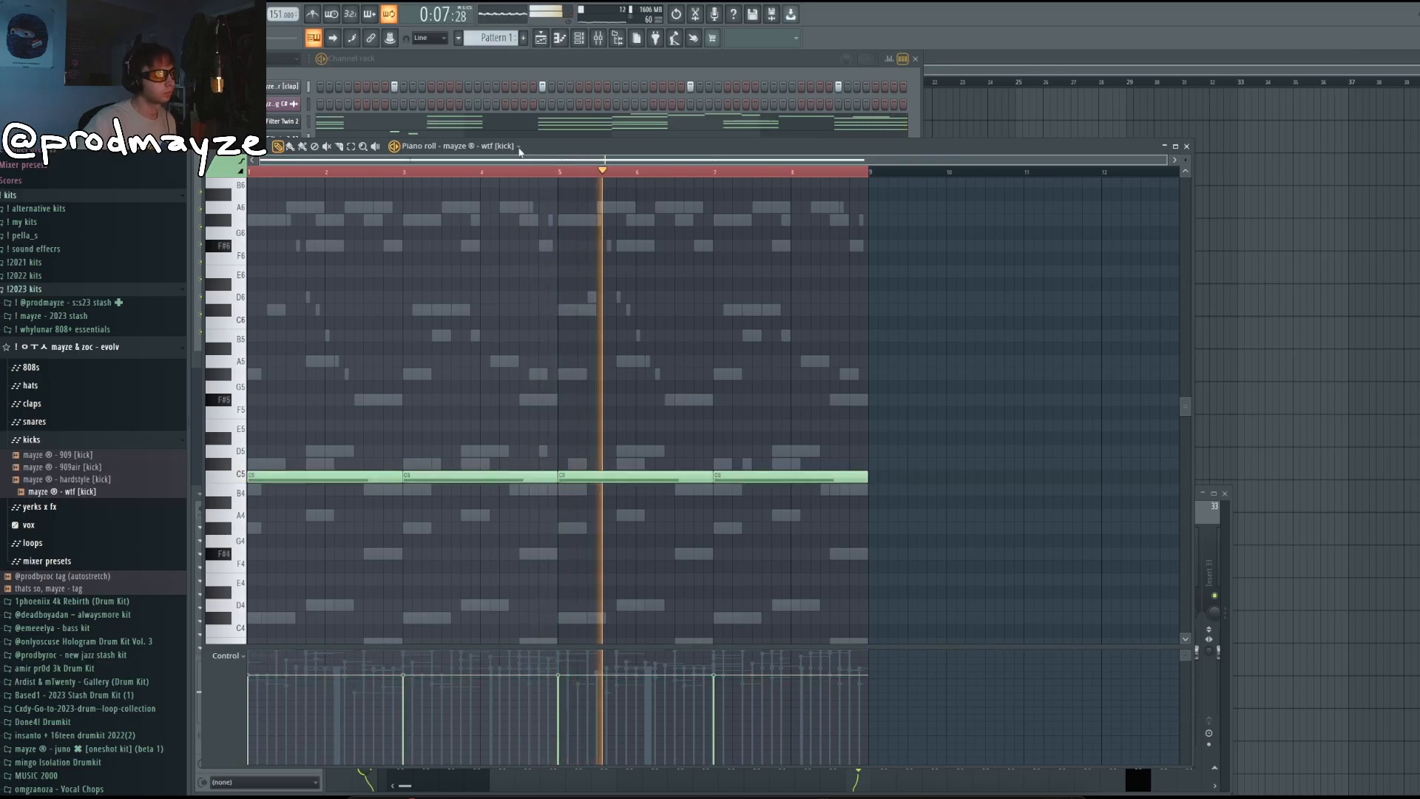
Step: Raise the last B4 note of the rezohold 808 in bar 8 by one octave to B5
click(485, 145)
click(492, 244)
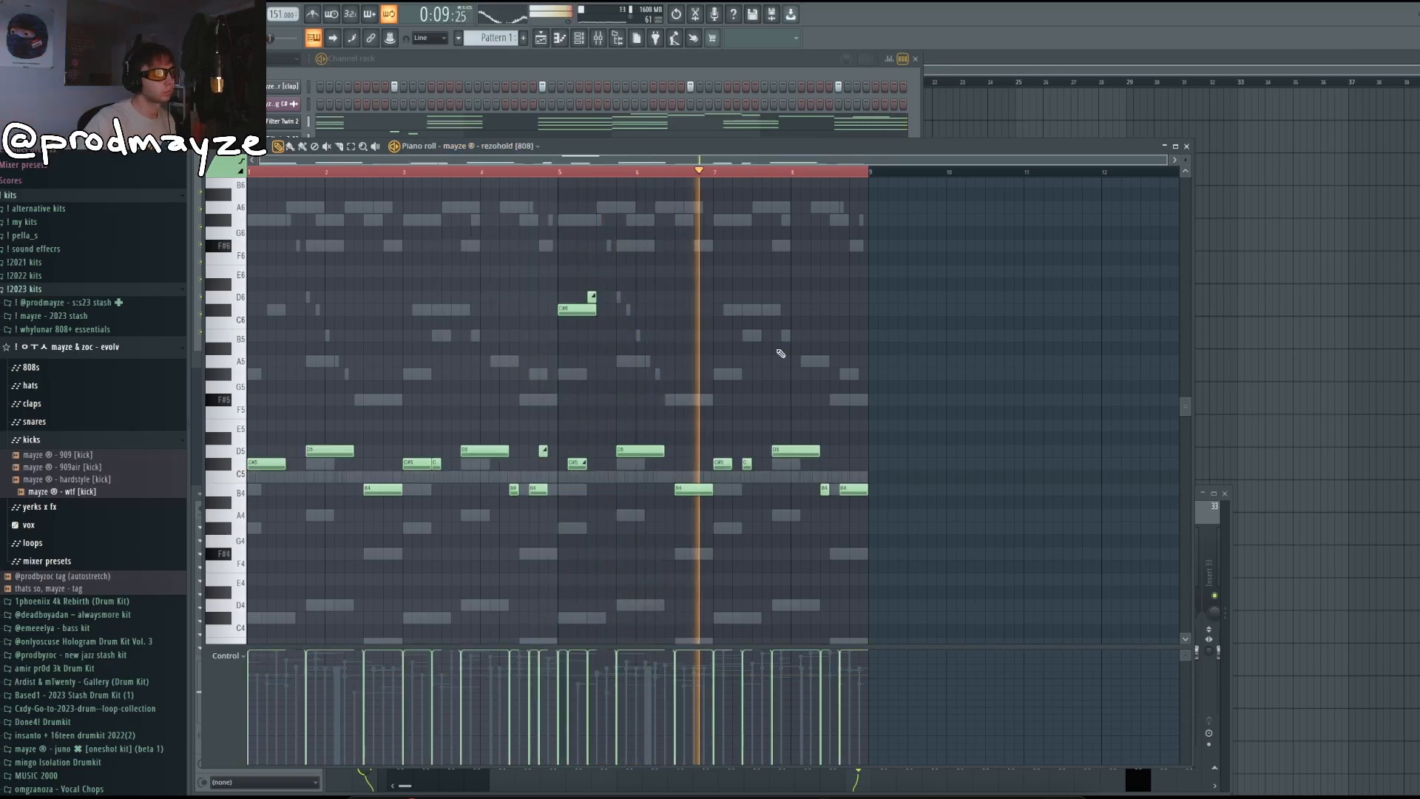
drag(878, 462, 865, 518)
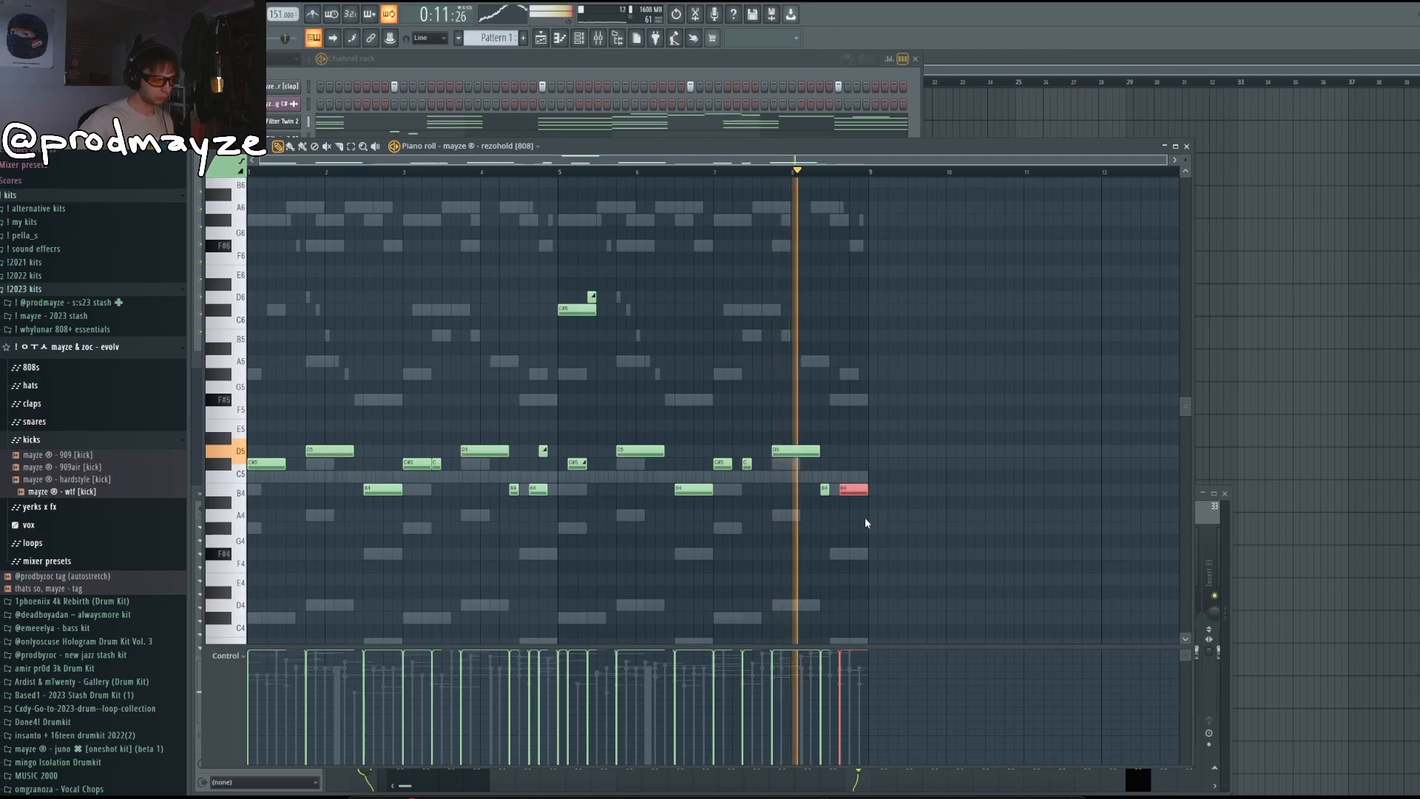
key(super+Up)
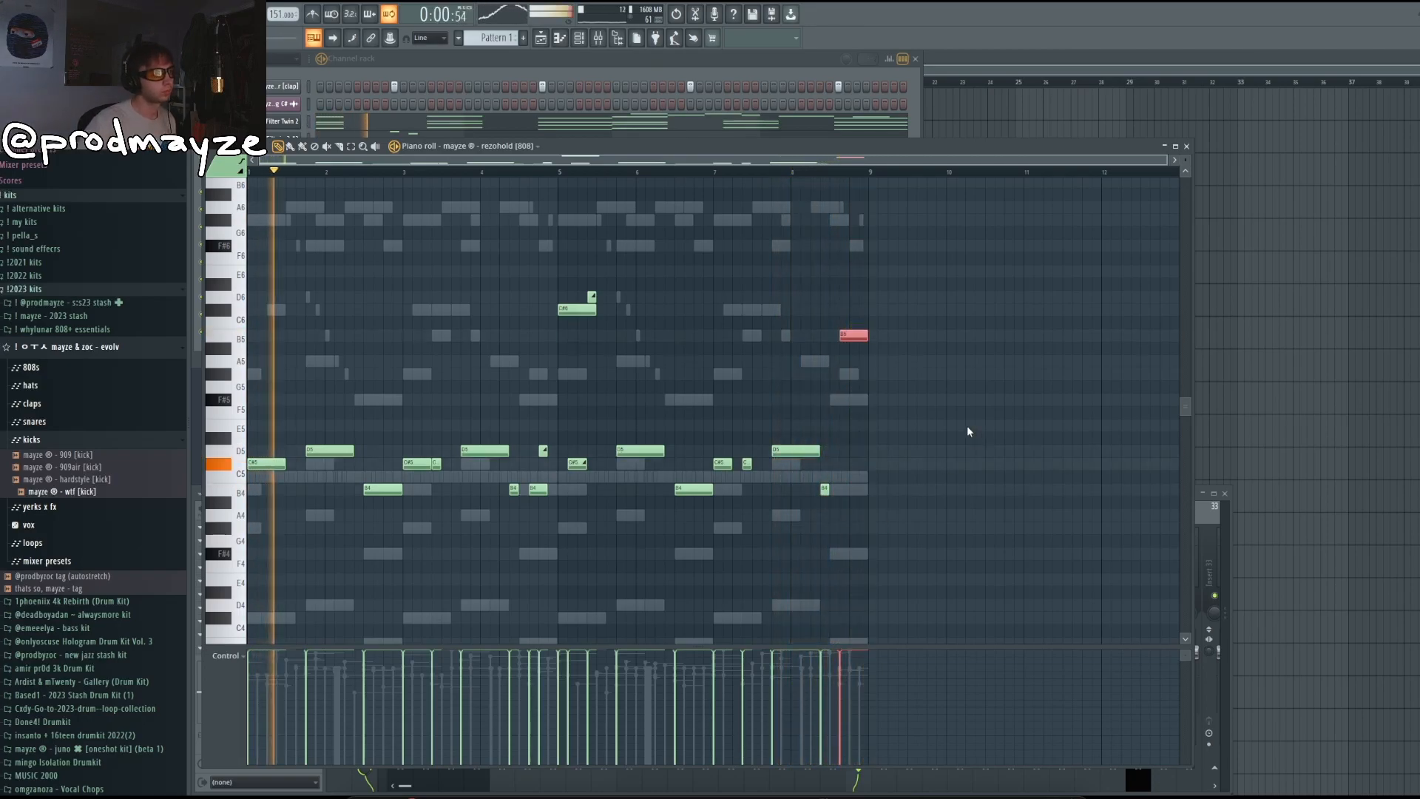
Step: Add a short B4 note before the final B5 808 note in bar 8 and overlap it with a B5 slide note
ctrl+scroll(891, 438, up, 3)
click(799, 488)
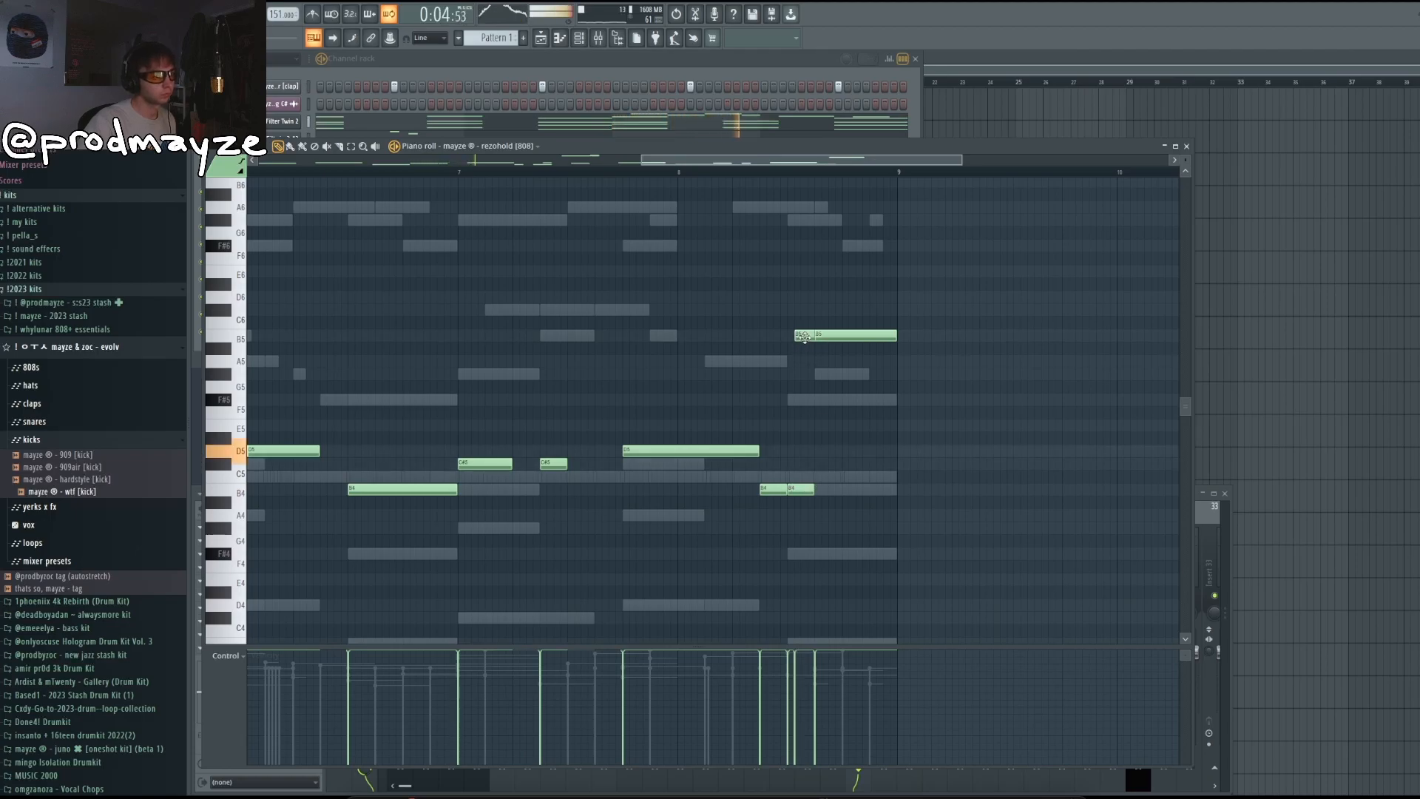
double_click(804, 337)
key(Escape)
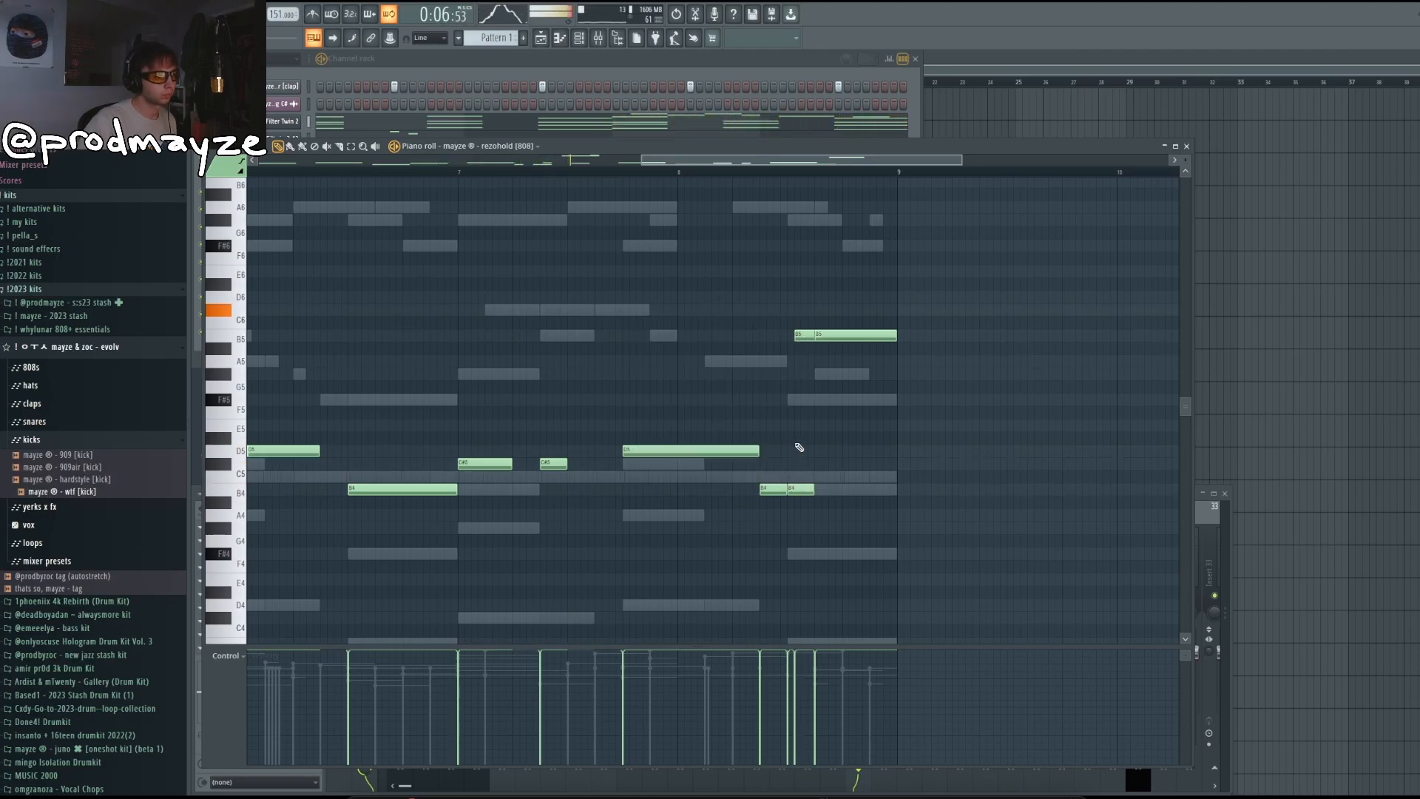
ctrl+scroll(762, 331, up, 4)
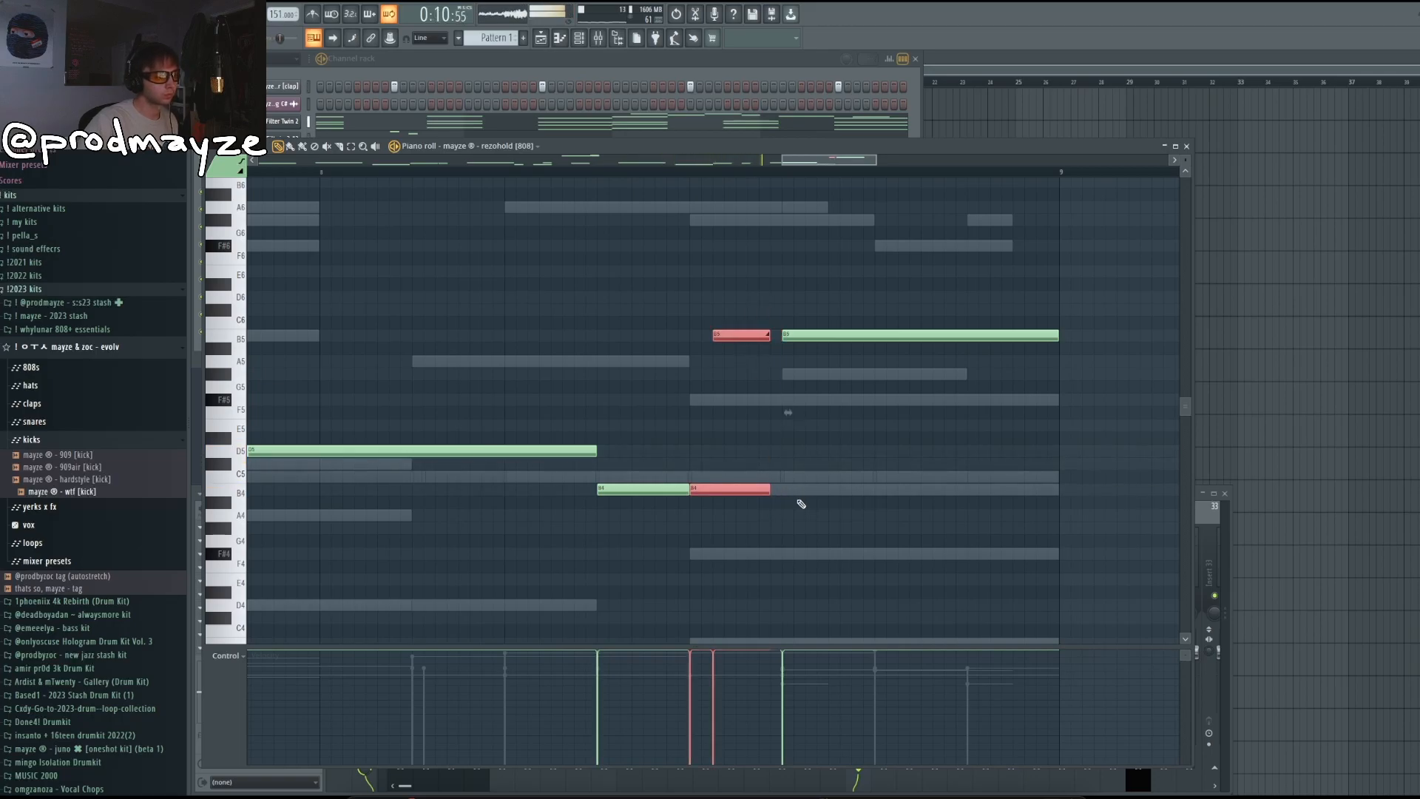
ctrl+scroll(798, 501, down, 4)
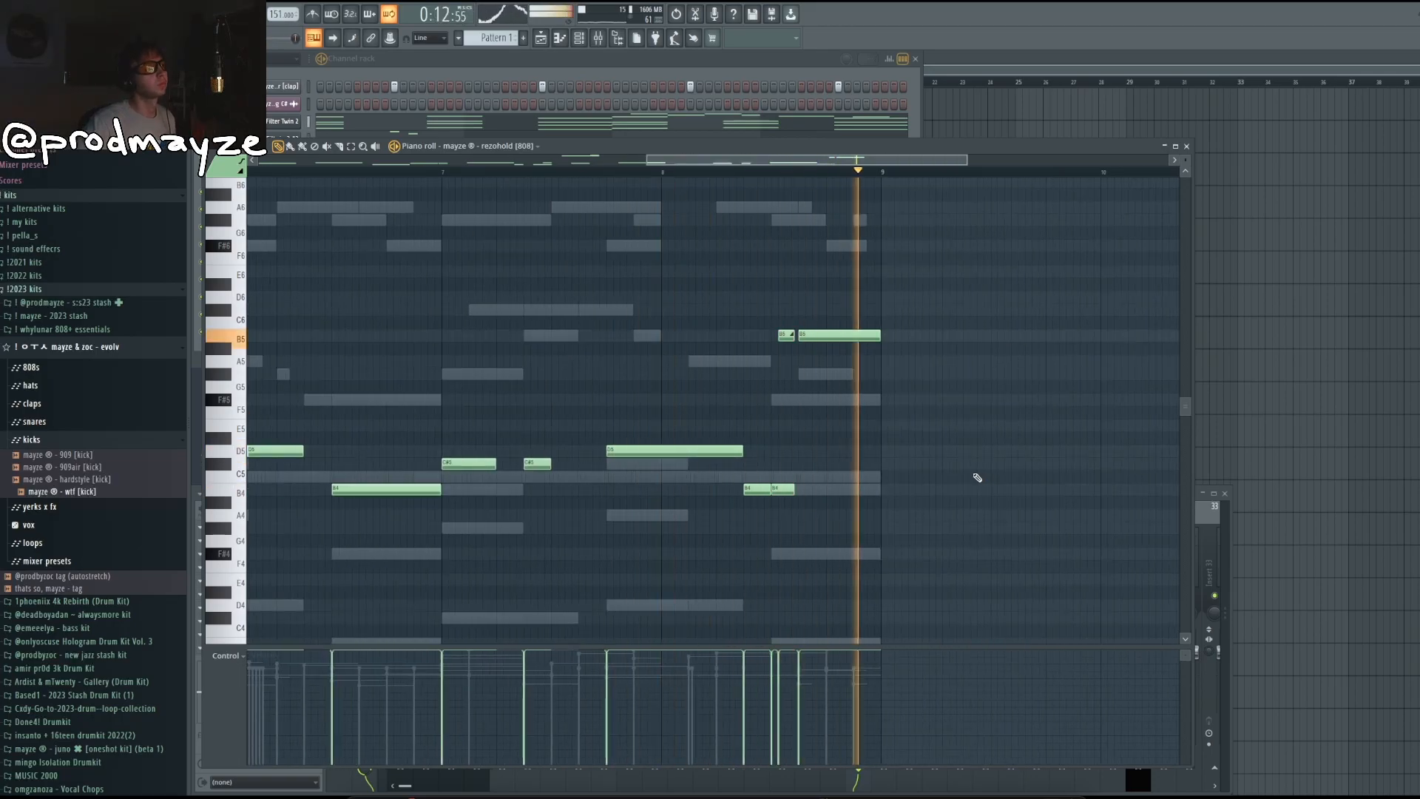
click(1186, 146)
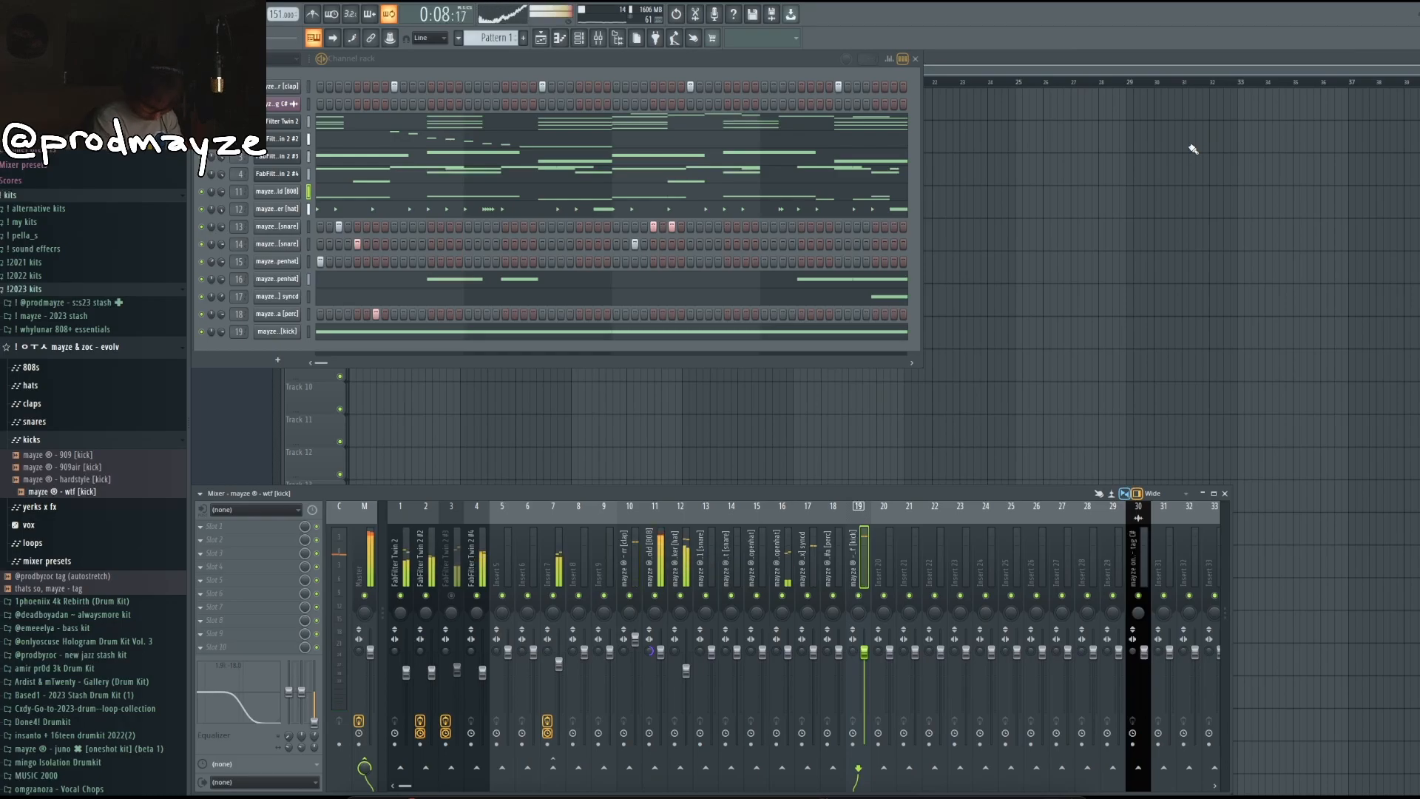
Step: Stop playback and split Pattern 1 by channel
key(space)
click(493, 37)
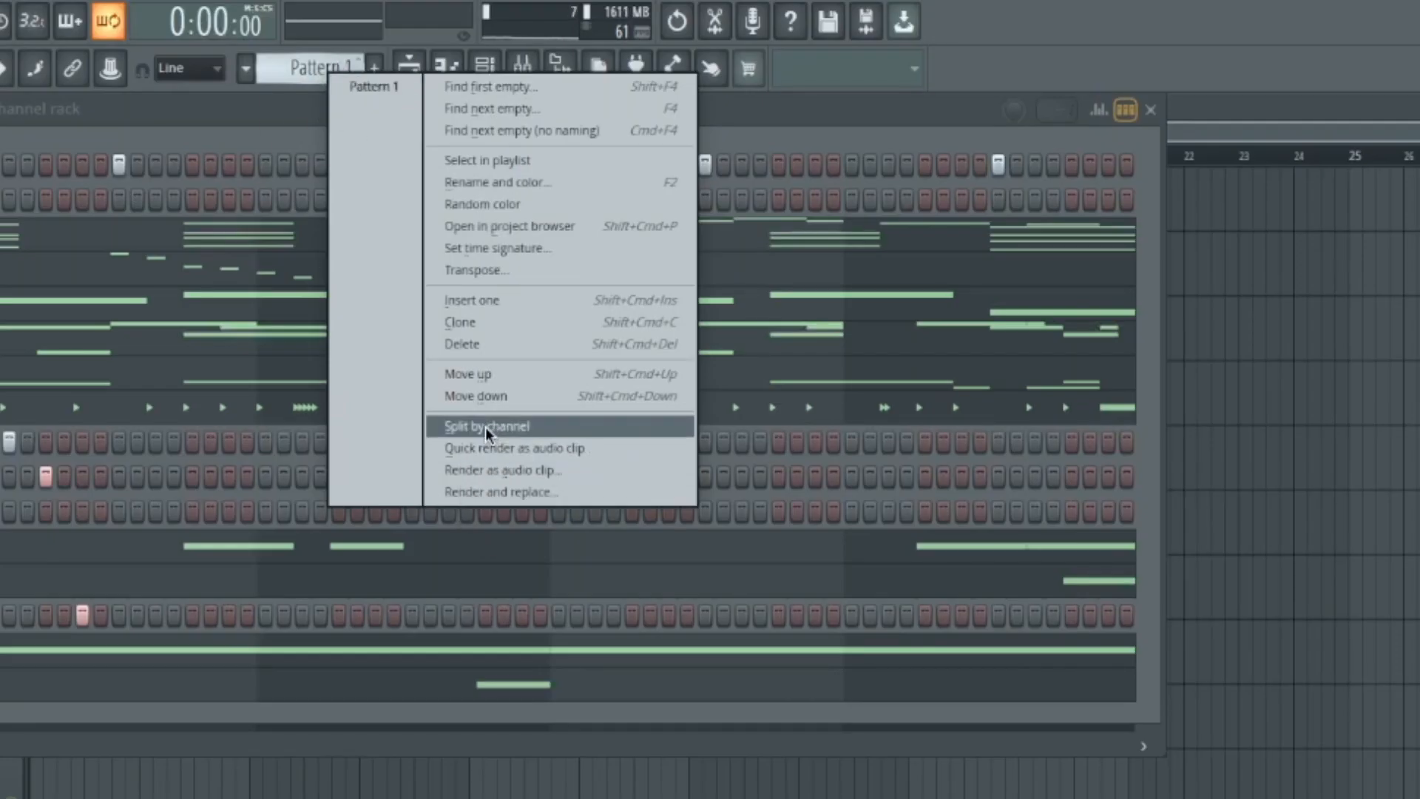
click(485, 426)
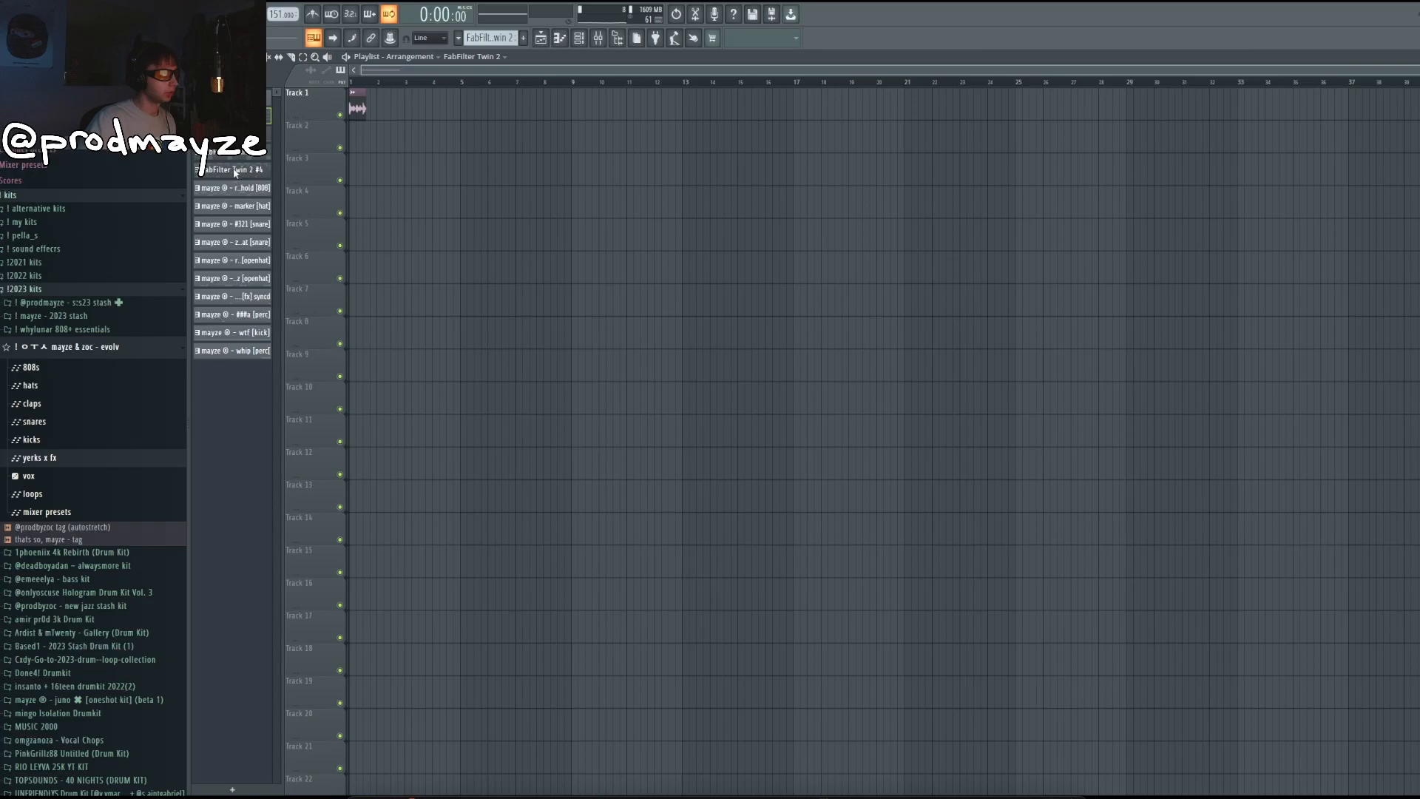